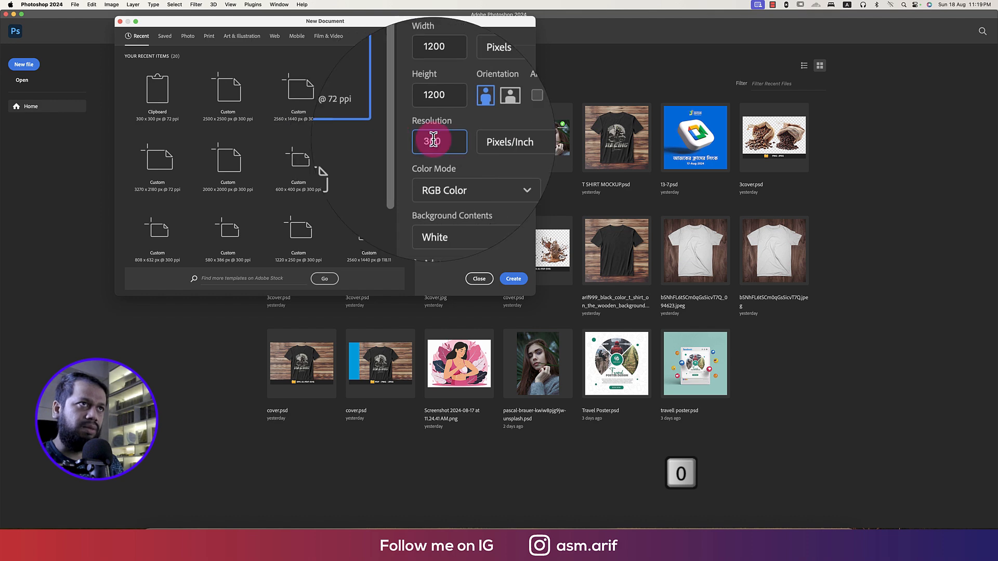
- Create a 1200 x 1200 px RGB document named "product manipulation" with a white background at 300 pixels/inch
left_click_drag(453, 68, 405, 67)
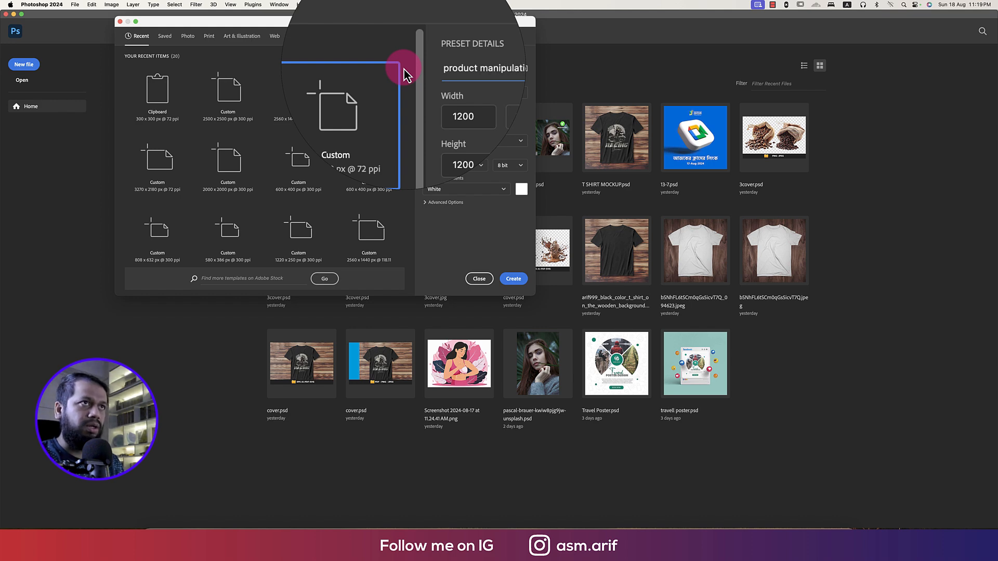
left_click(514, 279)
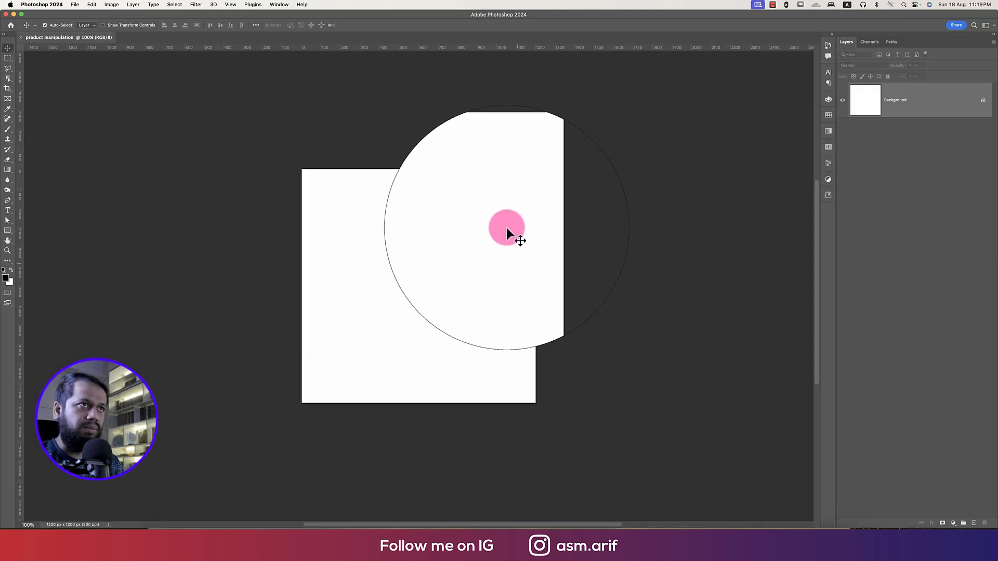
key("super+0")
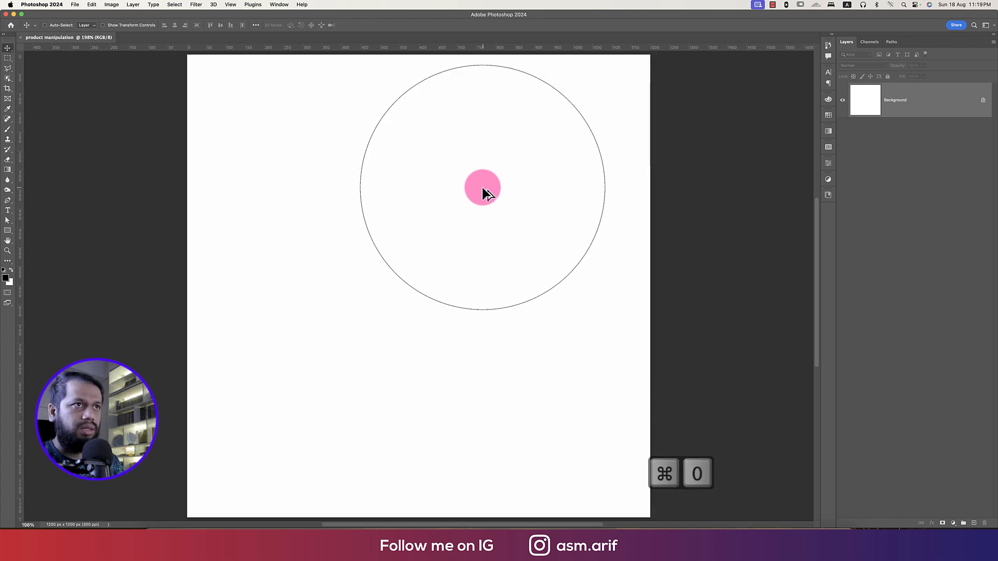
key("super+0")
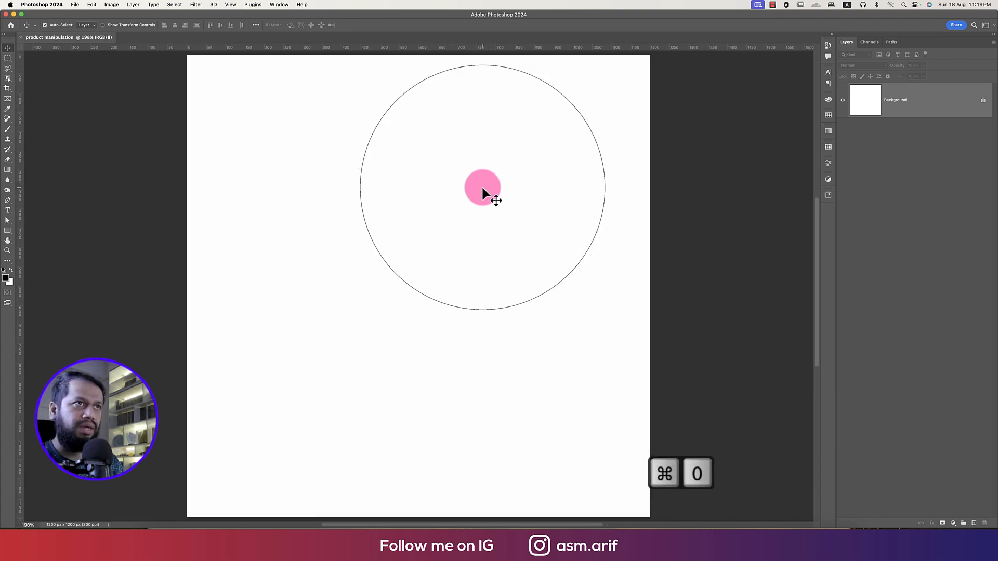
- Open the Parachute hair oil bottle image and copy it into the product manipulation document as a layer
left_click(75, 4)
left_click(83, 25)
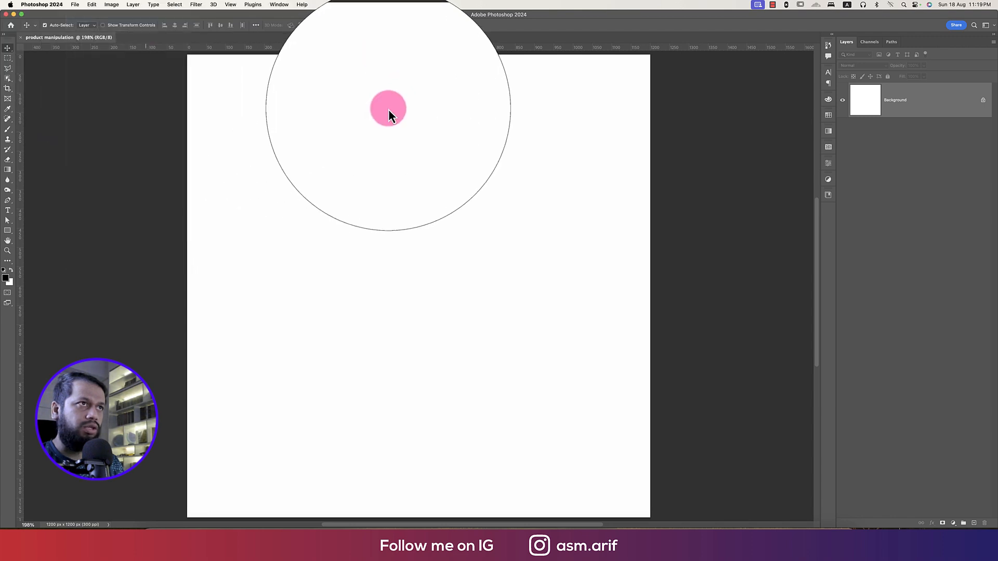
double_click(269, 161)
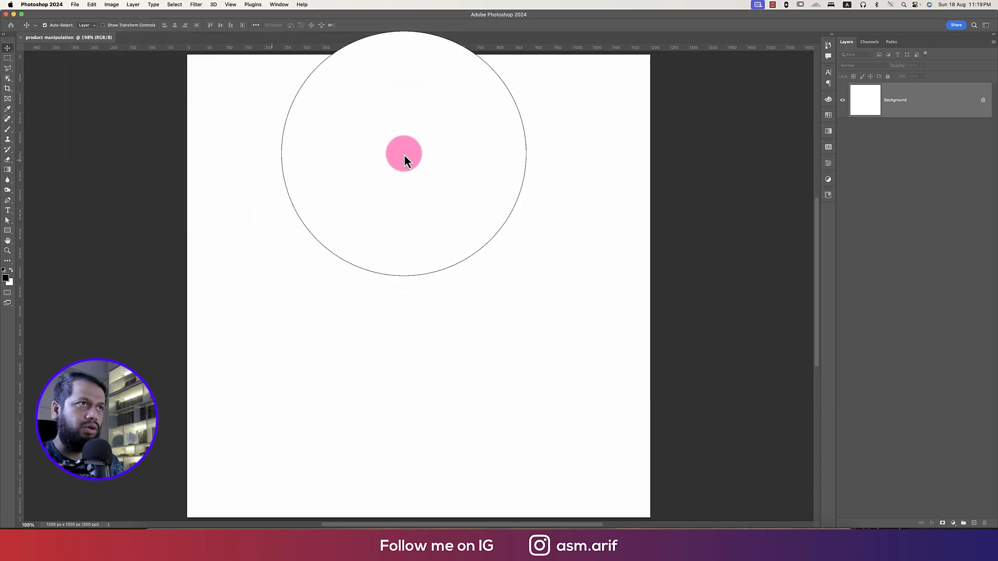
left_click(96, 37)
left_click_drag(317, 120, 317, 120)
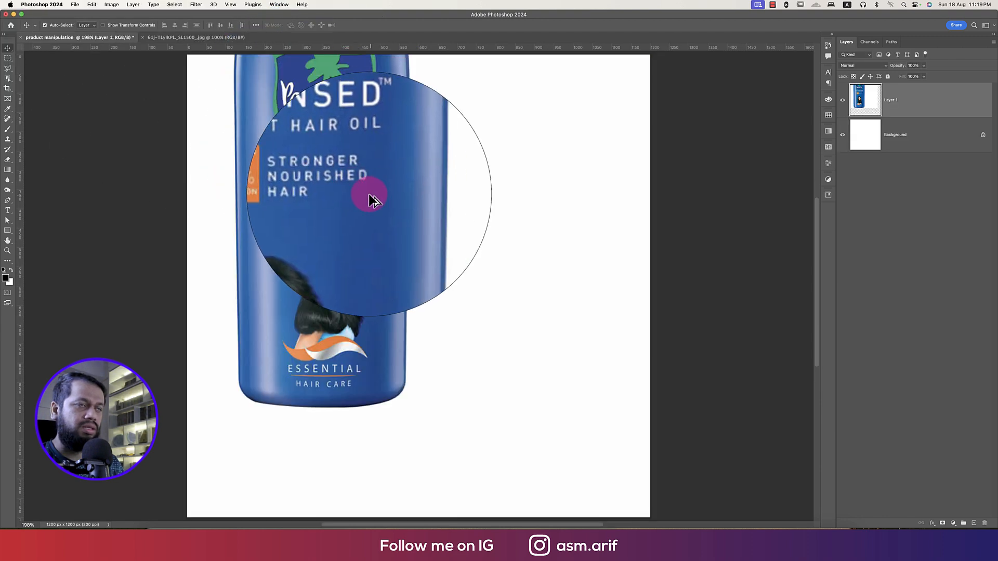
- Scale the bottle layer down with Free Transform so the whole bottle fits in the upper right part of the canvas
scroll(365, 193, "down", 5)
key("super+t")
left_click_drag(458, 162, 443, 210)
key("Return")
scroll(441, 218, "up", 3)
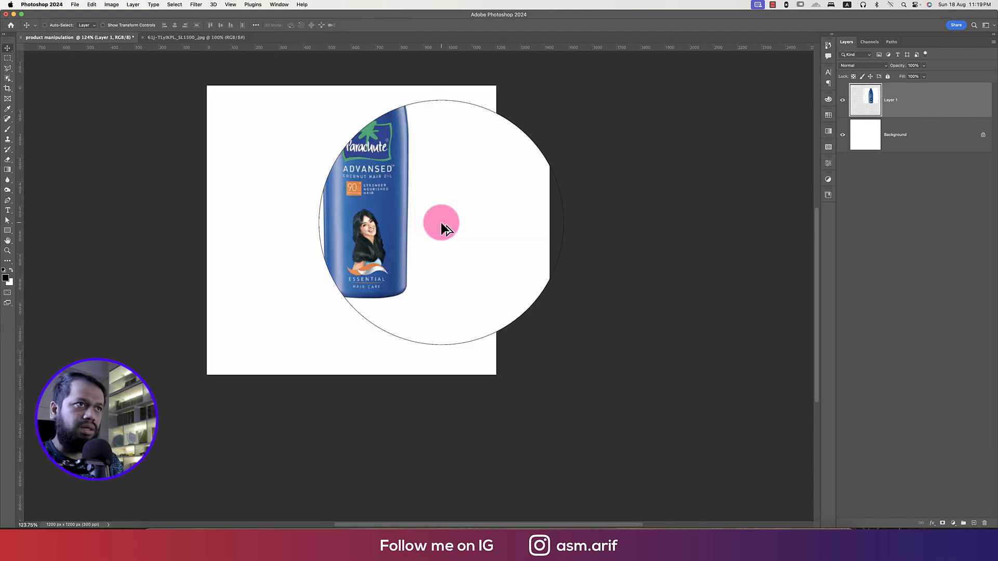
- Add a gradient fill layer directly above the Background layer, using the Foreground to Background preset
left_click(864, 136)
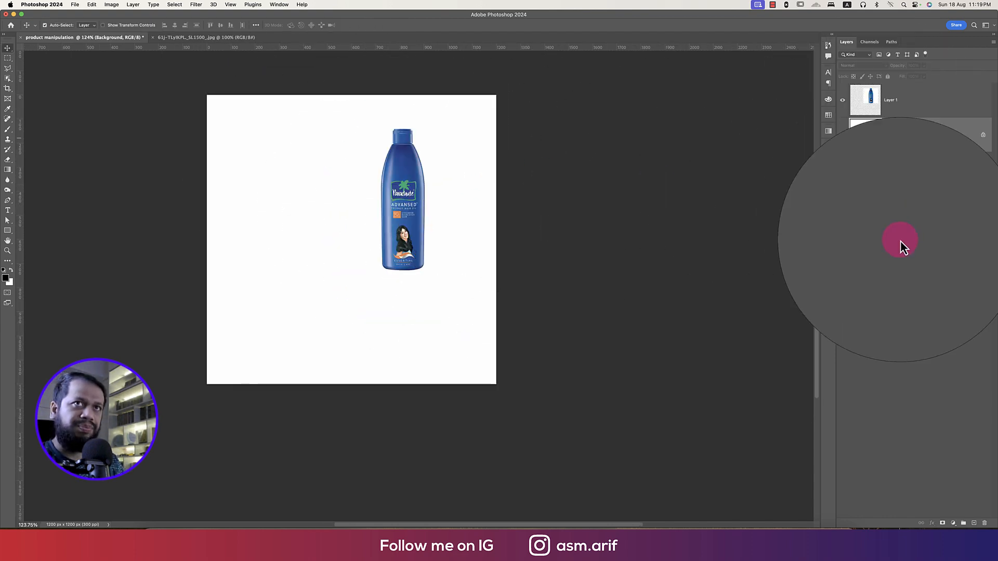
left_click(954, 525)
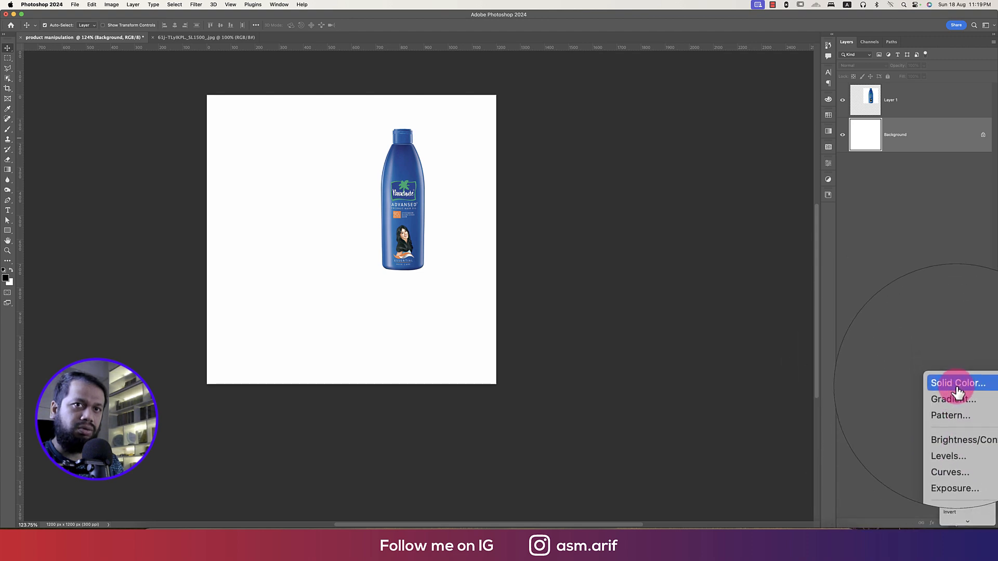
left_click(958, 396)
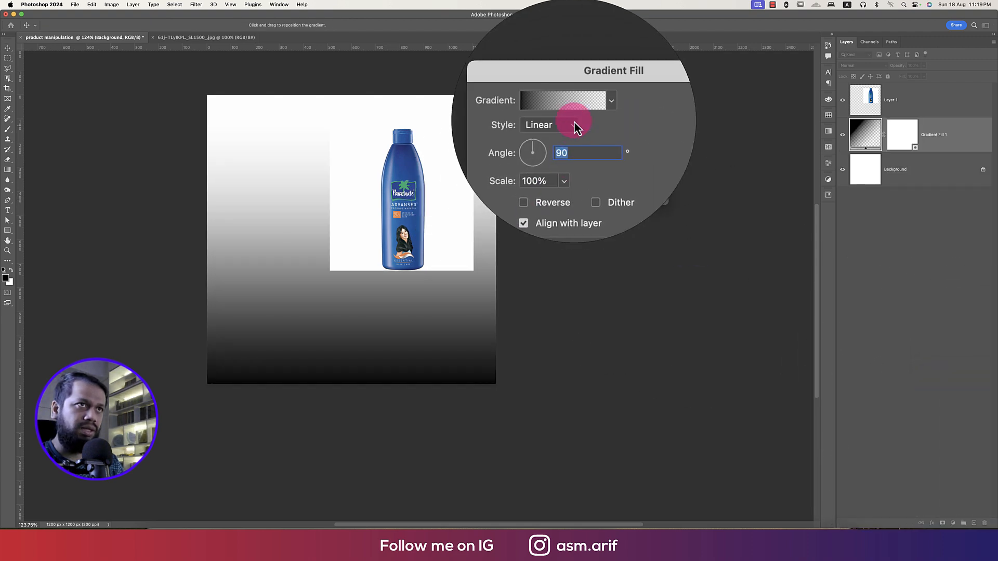
left_click(564, 112)
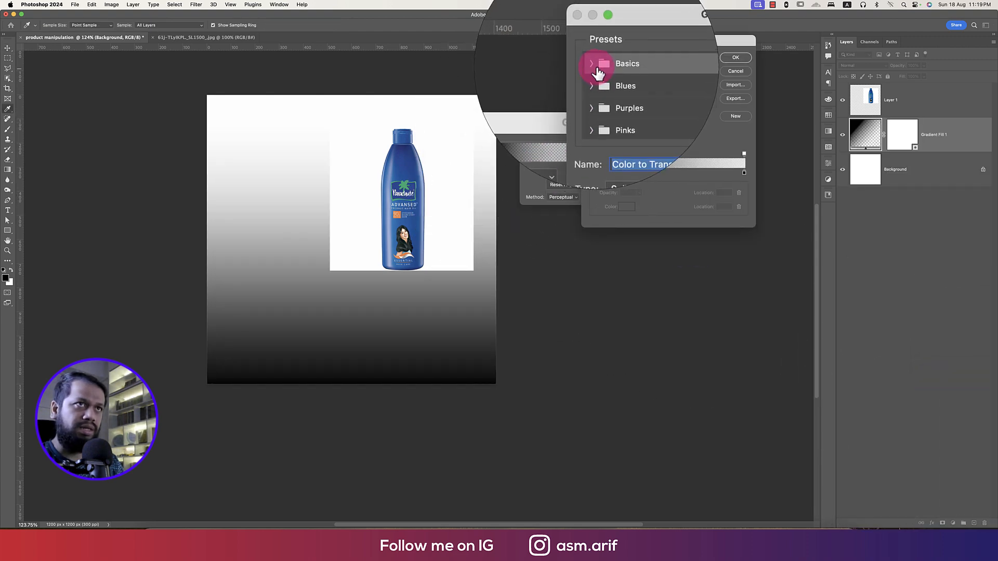
left_click(593, 65)
left_click(605, 77)
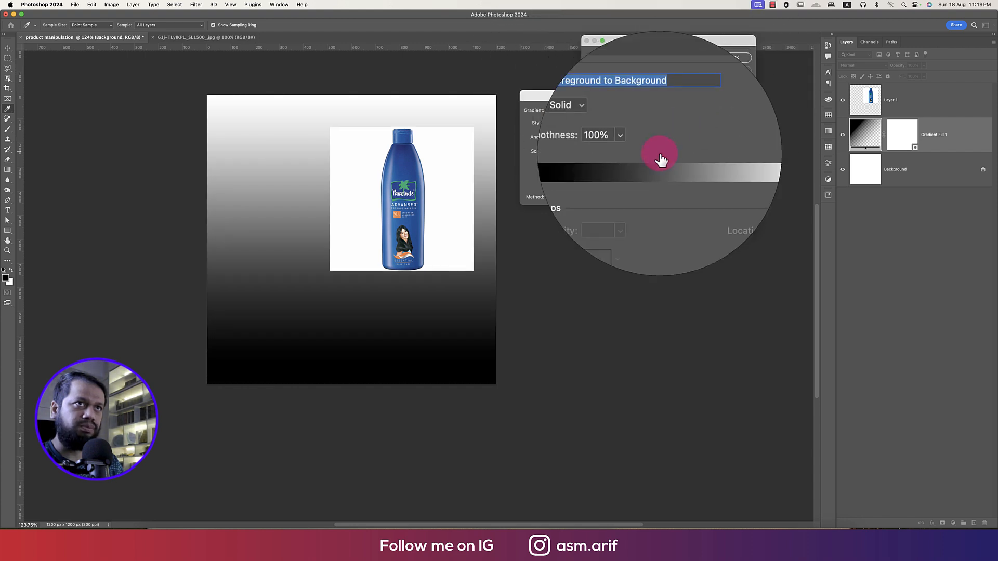
- Set the gradient's starting color stop to a blue sampled from the bottle and darkened to #012448
left_click(591, 172)
left_click(626, 207)
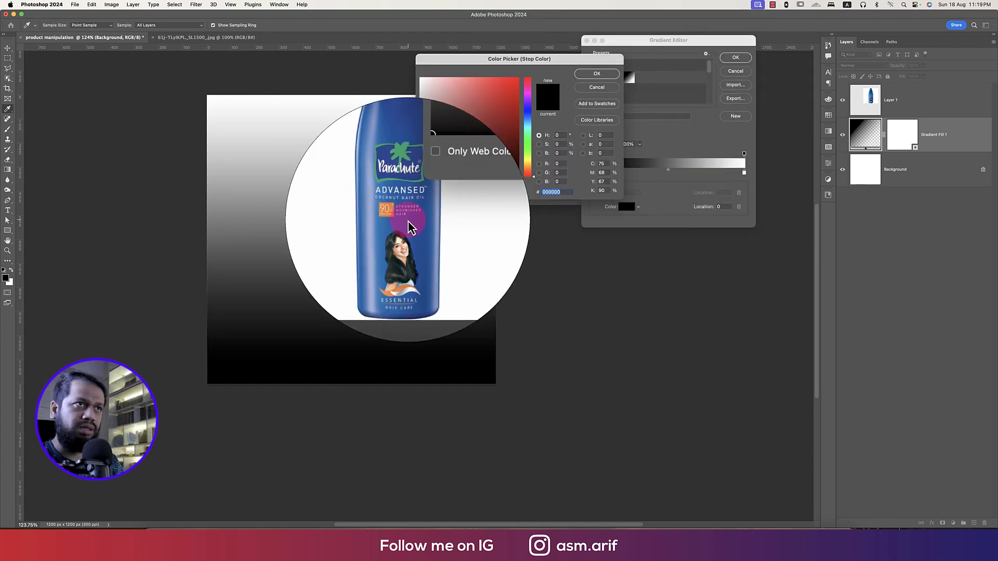
left_click(422, 264)
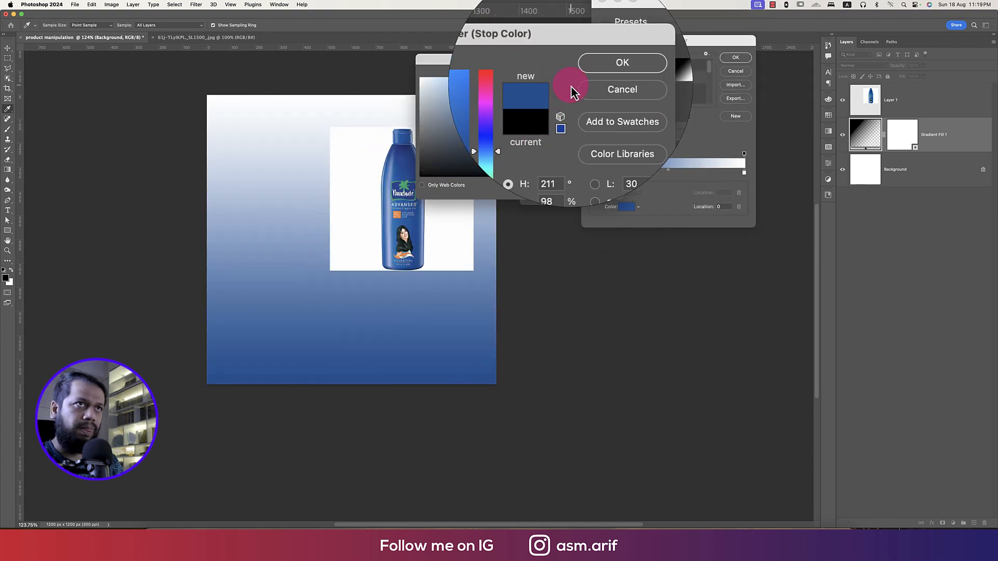
left_click_drag(516, 136, 515, 150)
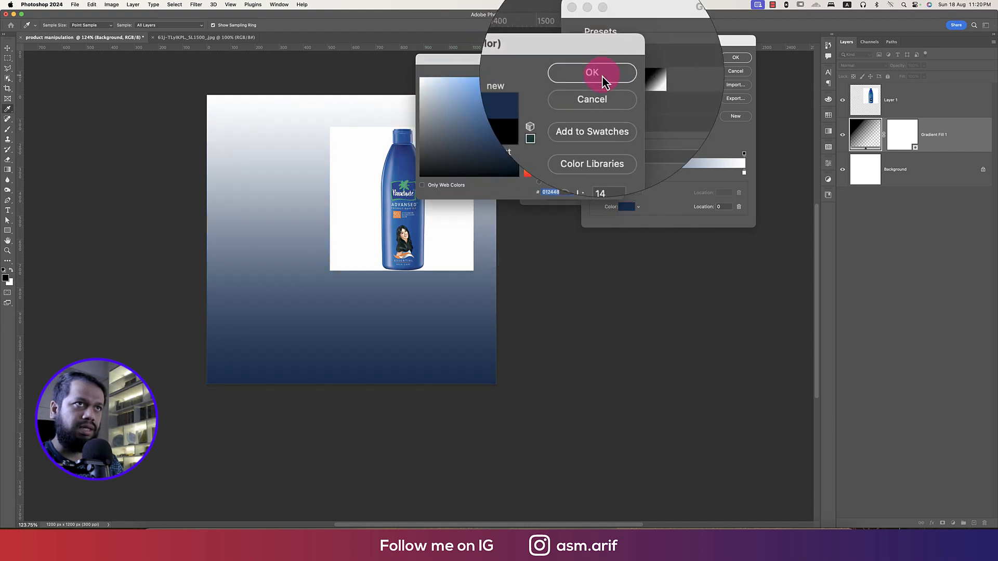
left_click(603, 80)
- Set the gradient's ending color stop to the lighter blue #5c8dc6 sampled from the bottle and accept the gradient
left_click(744, 173)
left_click(626, 206)
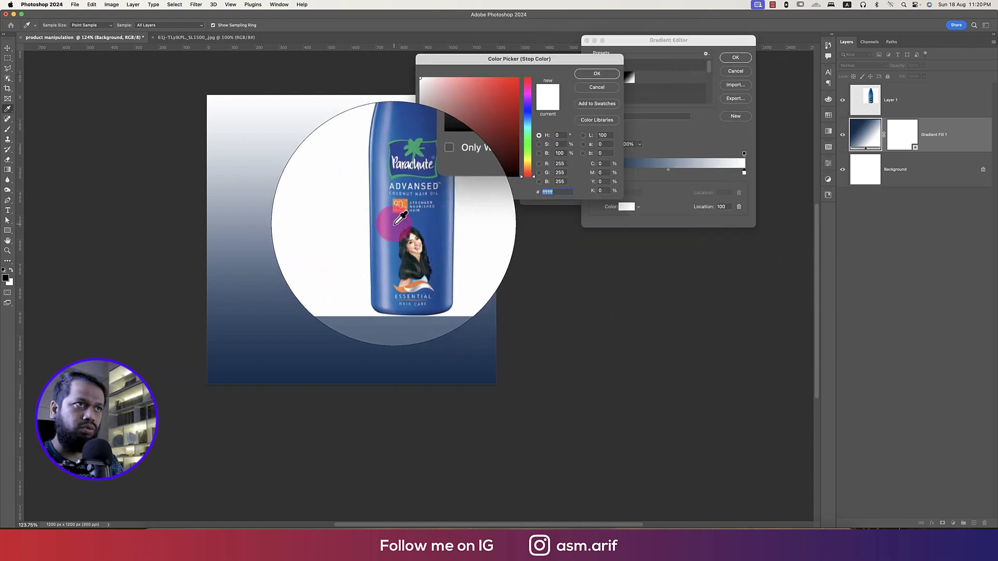
left_click(397, 223)
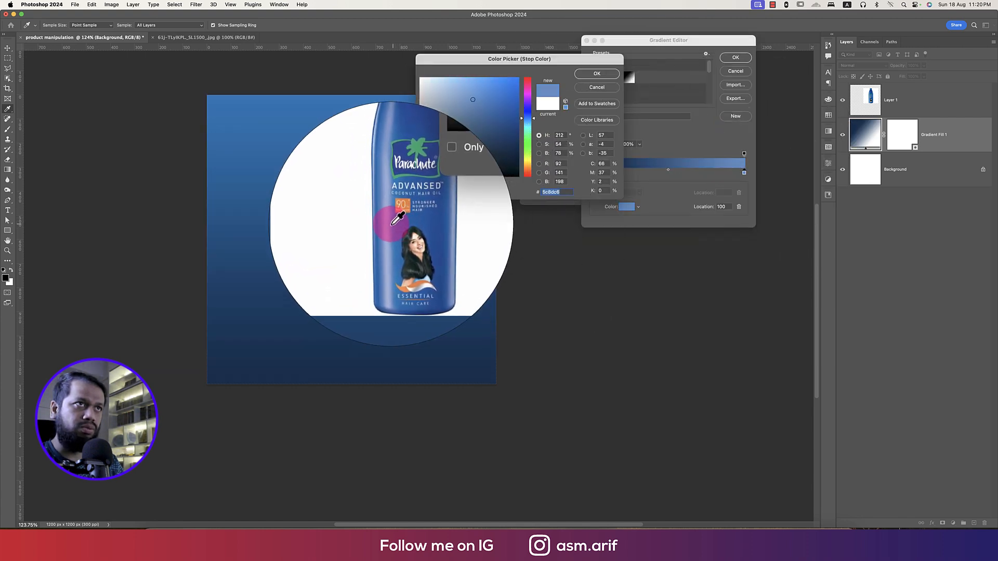
left_click(597, 74)
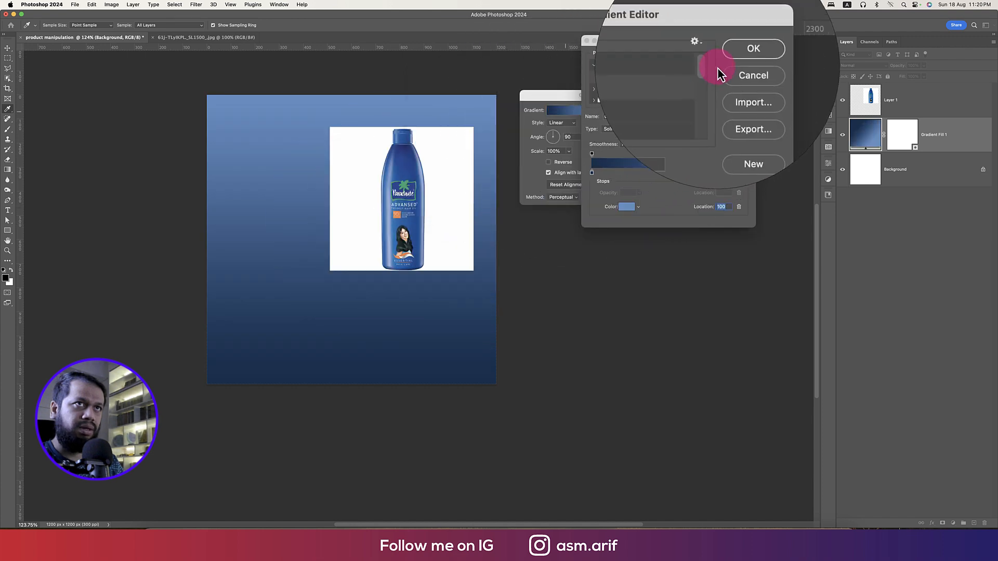
left_click(736, 59)
- Change the gradient fill's style to Radial, reverse it, and apply the fill
left_click(573, 123)
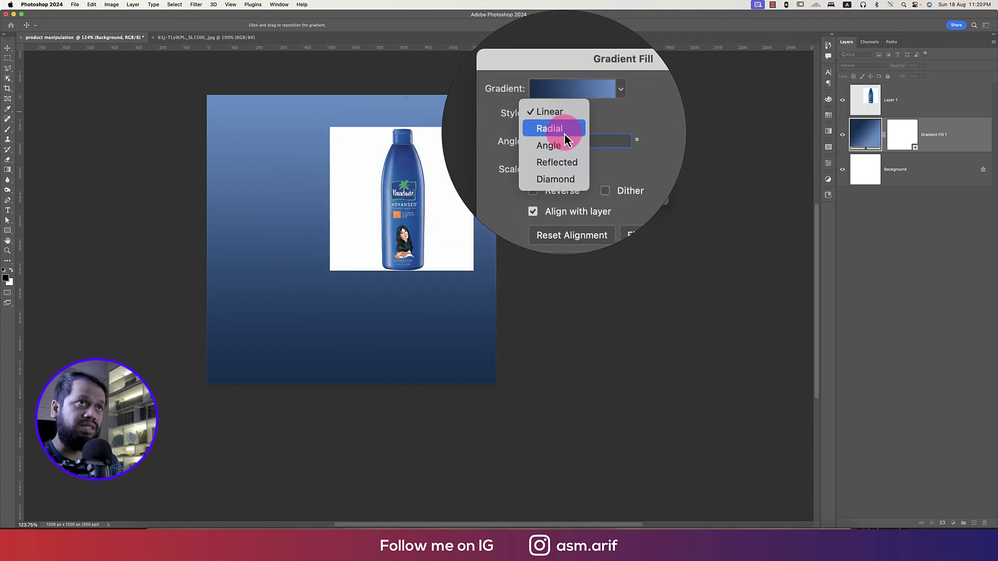
left_click(564, 135)
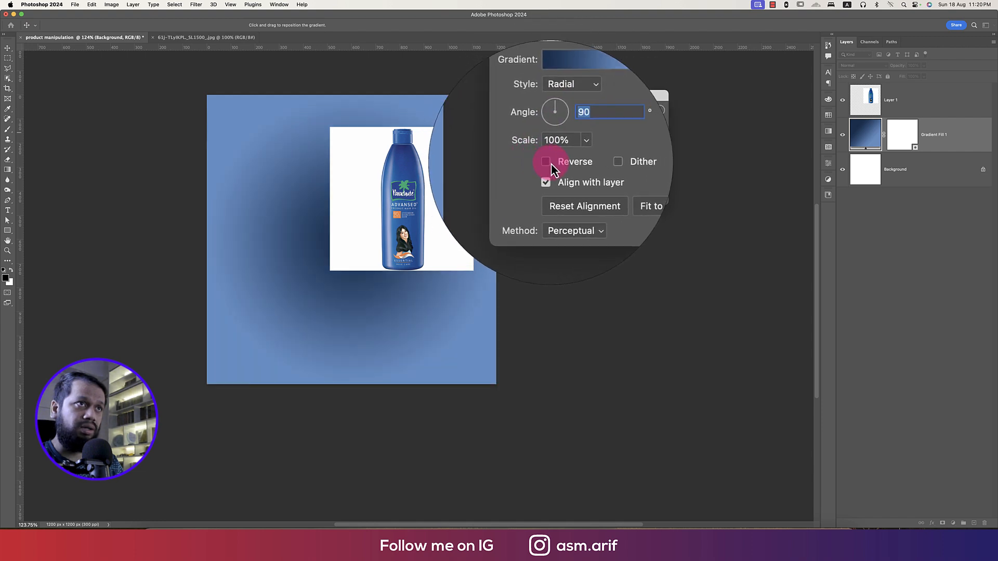
left_click(546, 162)
left_click(647, 114)
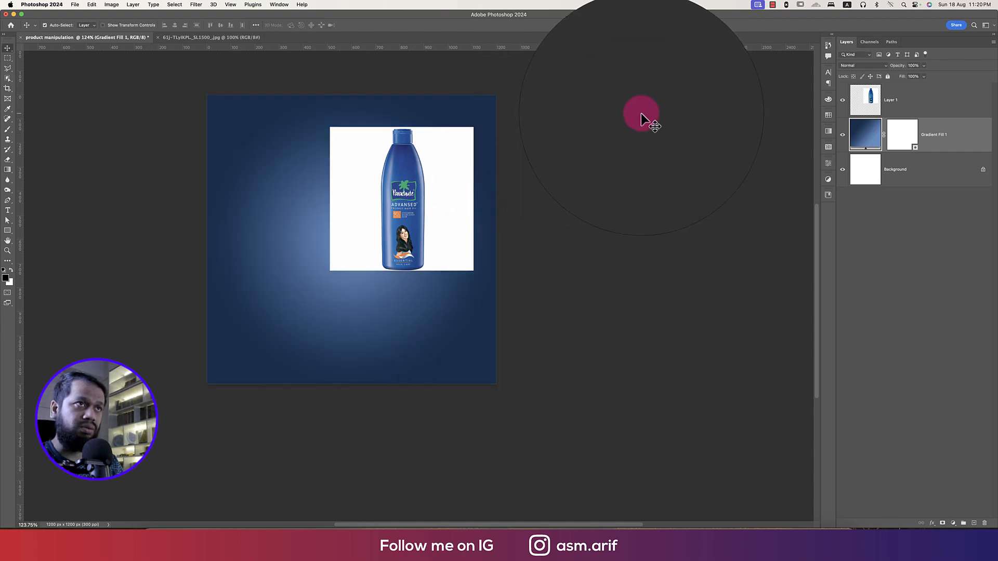
- Hide the bottle layer, and rasterize and duplicate the radial gradient fill layer
left_click(841, 104)
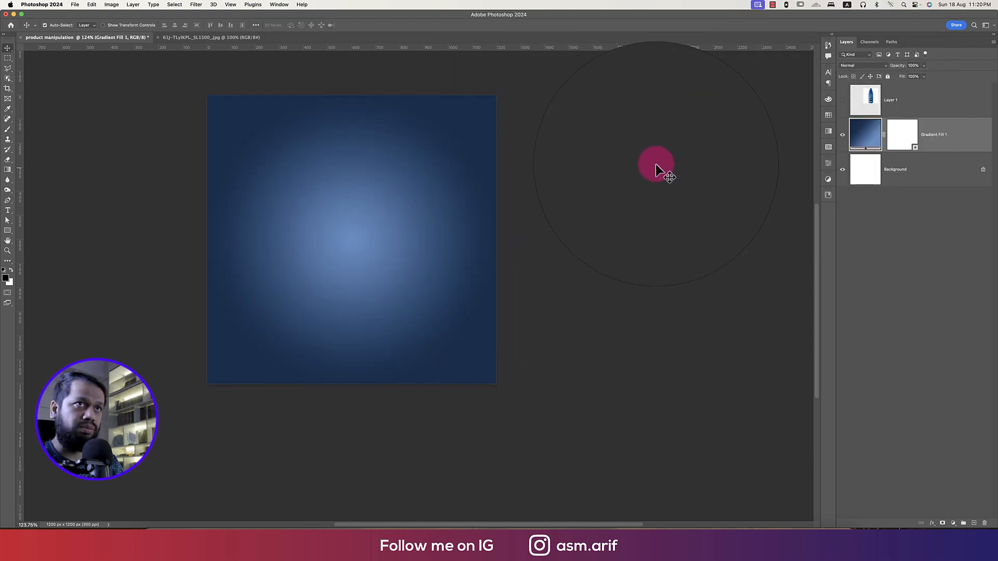
right_click(937, 138)
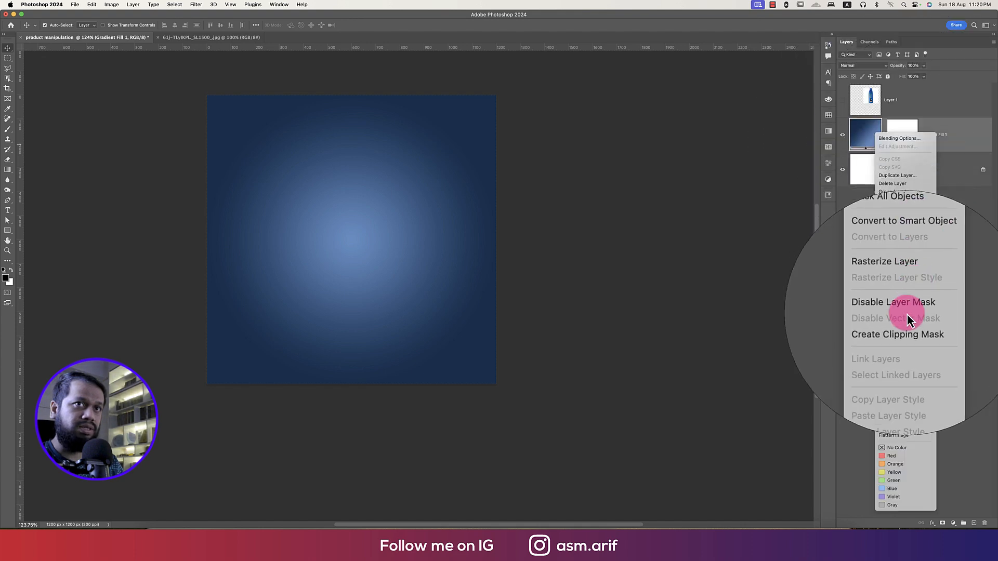
left_click(905, 288)
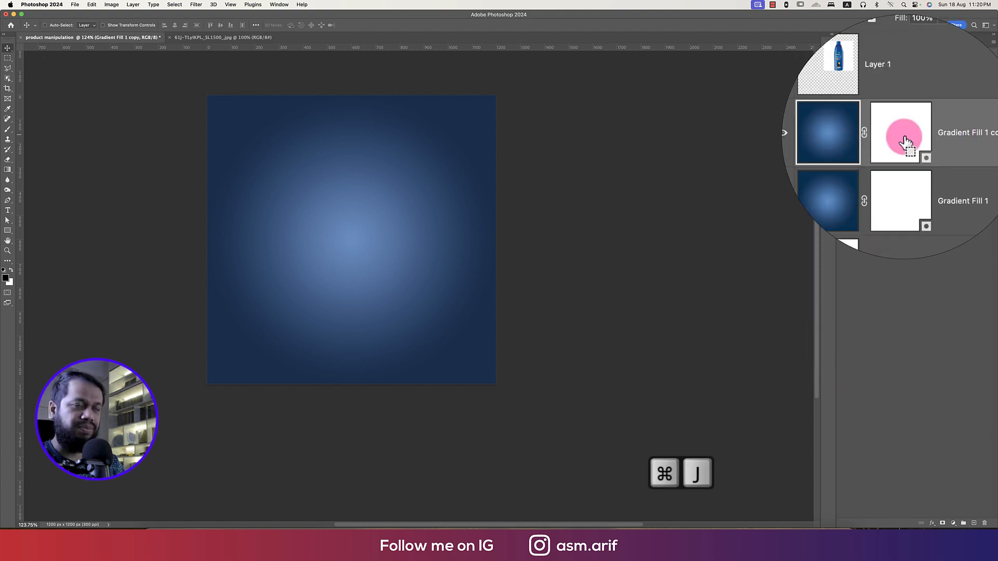
- Squash the duplicated gradient layer vertically into a low floor strip along the canvas's bottom edge
key("super+t")
left_click_drag(352, 96, 349, 318)
left_click(395, 25)
- Fade the floor strip's upper edge into the background with a vertical black-to-white gradient on the duplicate layer's mask
left_click(904, 135)
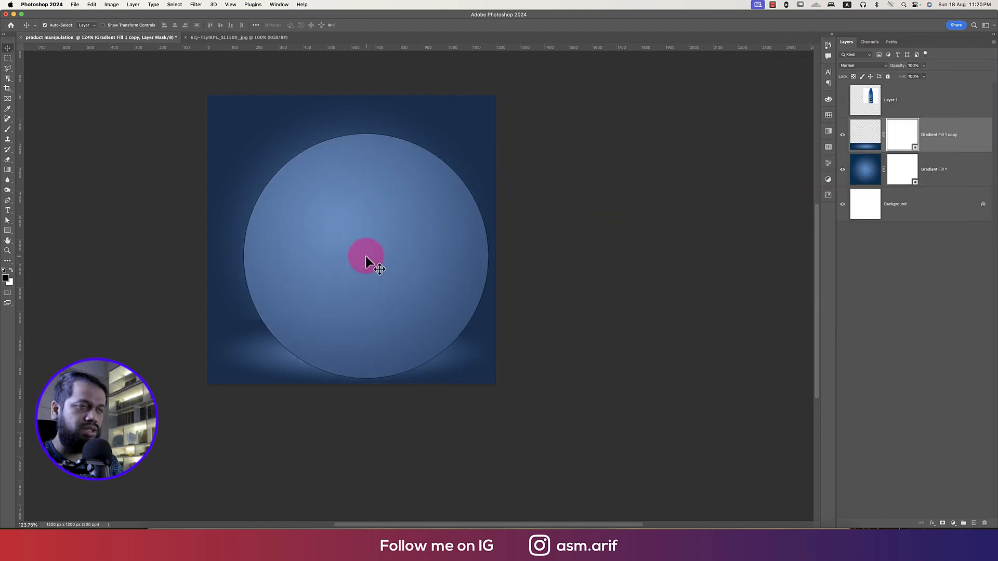
key("g")
left_click_drag(372, 263, 373, 358)
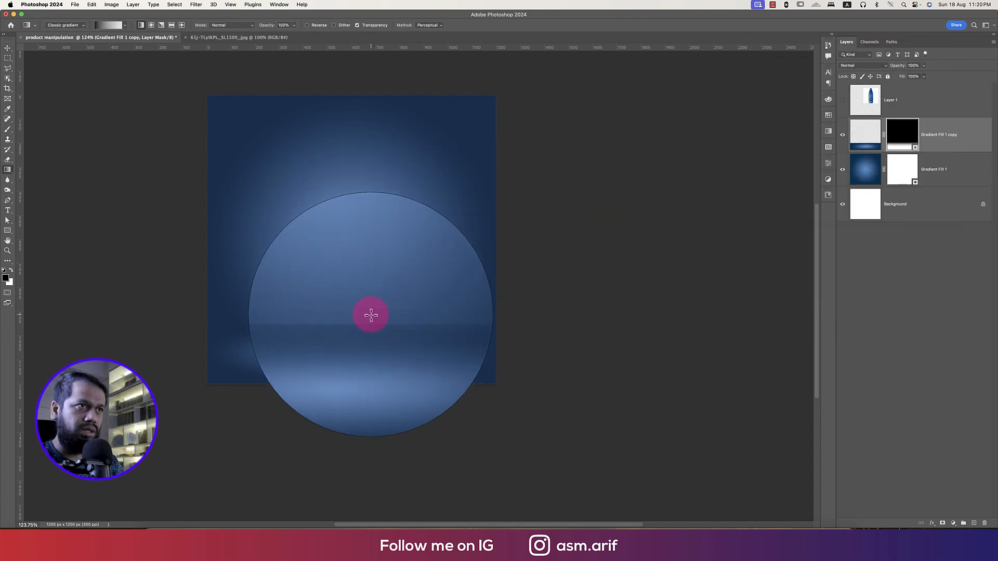
left_click_drag(375, 299, 397, 360)
key("cmd+0")
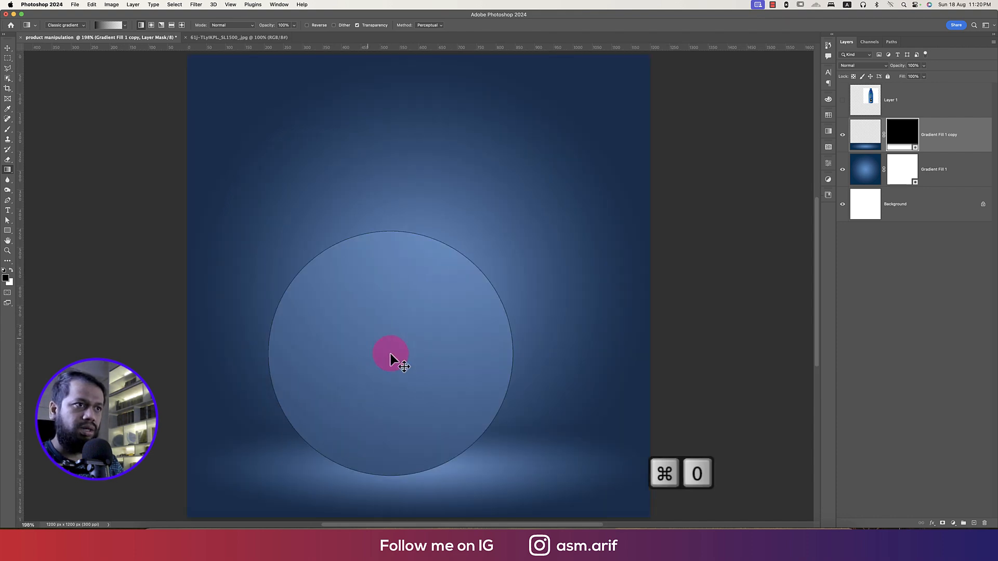
scroll(422, 377, "down", 3)
left_click_drag(460, 355, 455, 324)
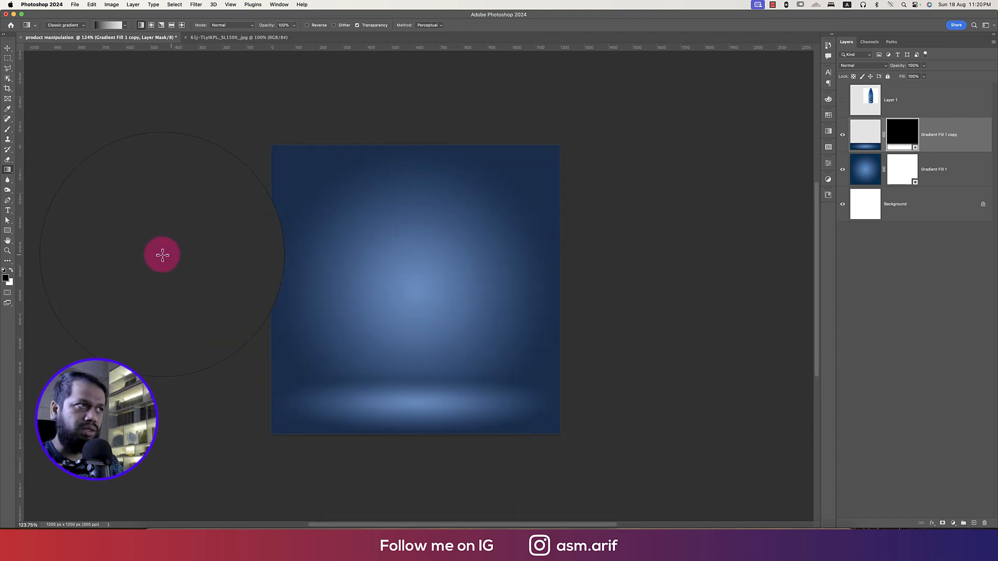
- Draw a flat black ellipse about 639 px wide and 54 px high near the floor strip's upper edge
left_click(11, 235)
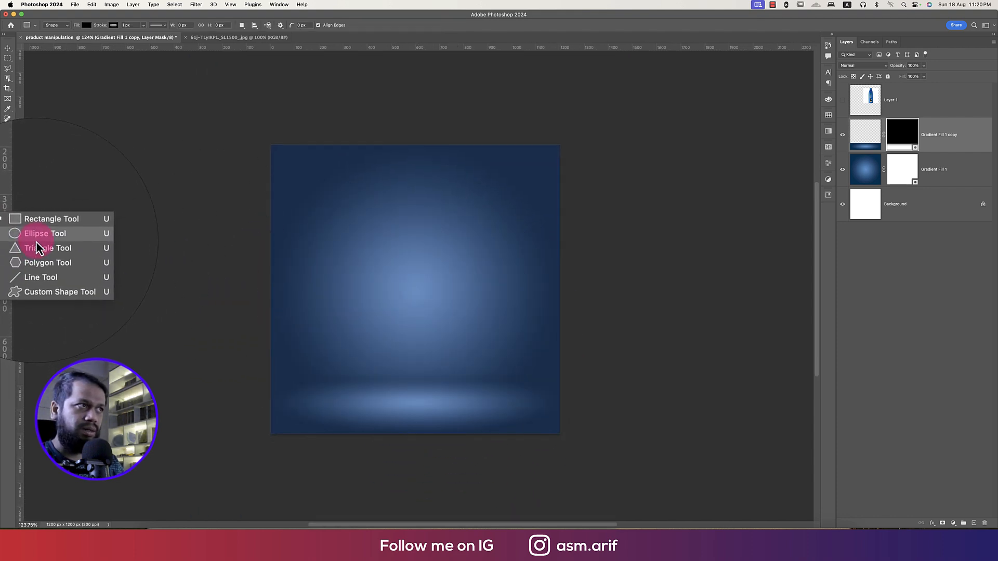
left_click(38, 246)
left_click_drag(343, 370, 494, 383)
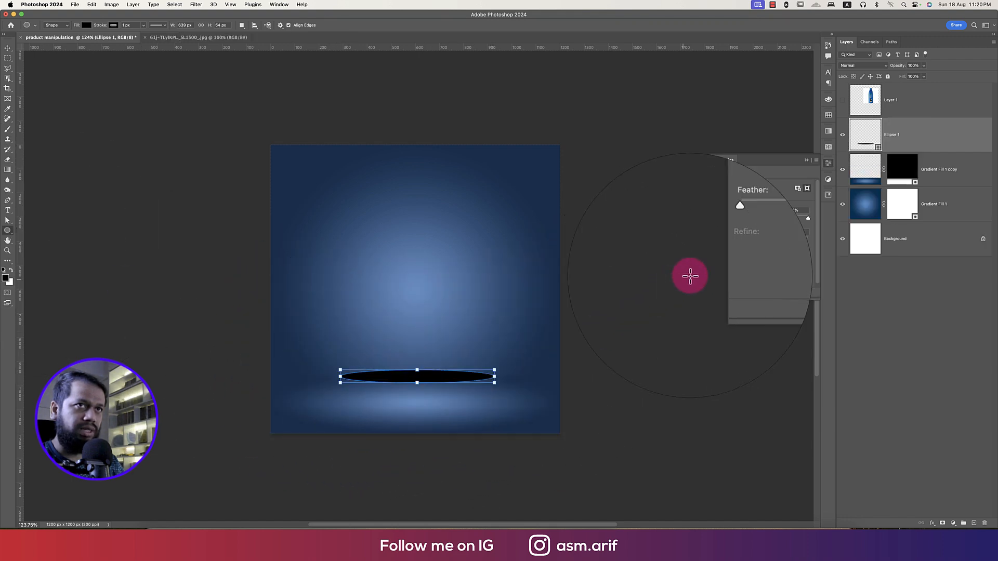
- Remove the stroke from the black ellipse shape
left_click(906, 141)
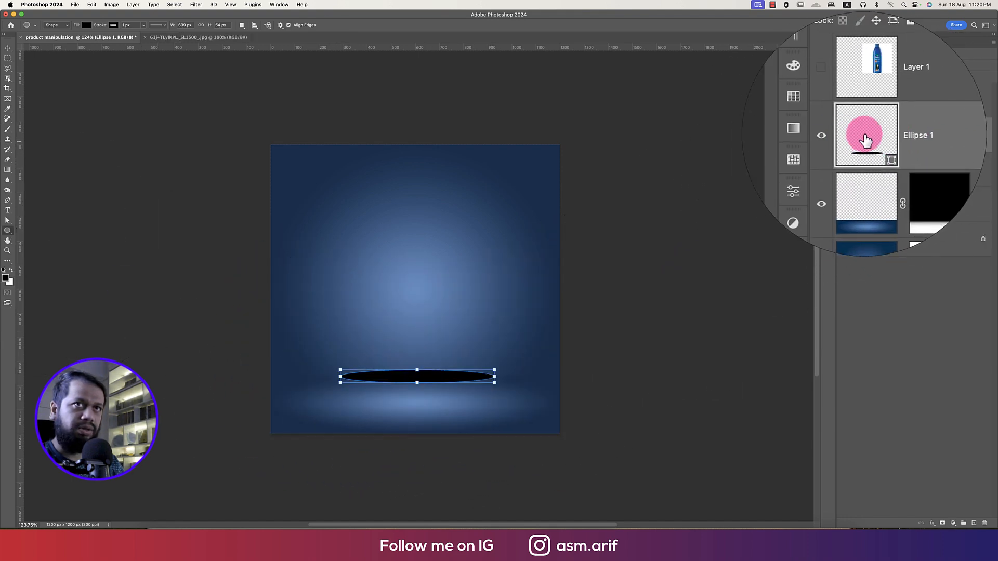
left_click(828, 165)
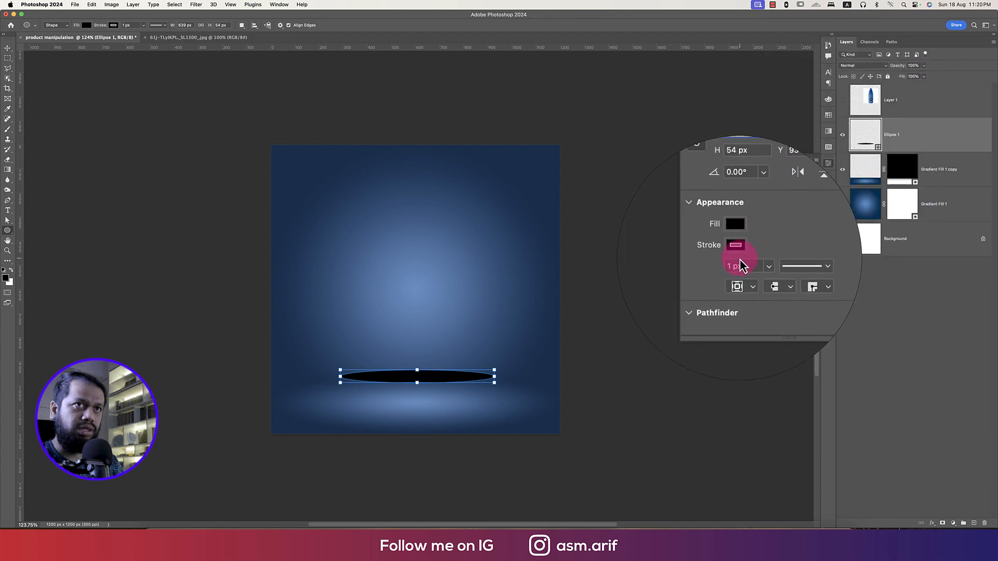
left_click(742, 256)
left_click(723, 268)
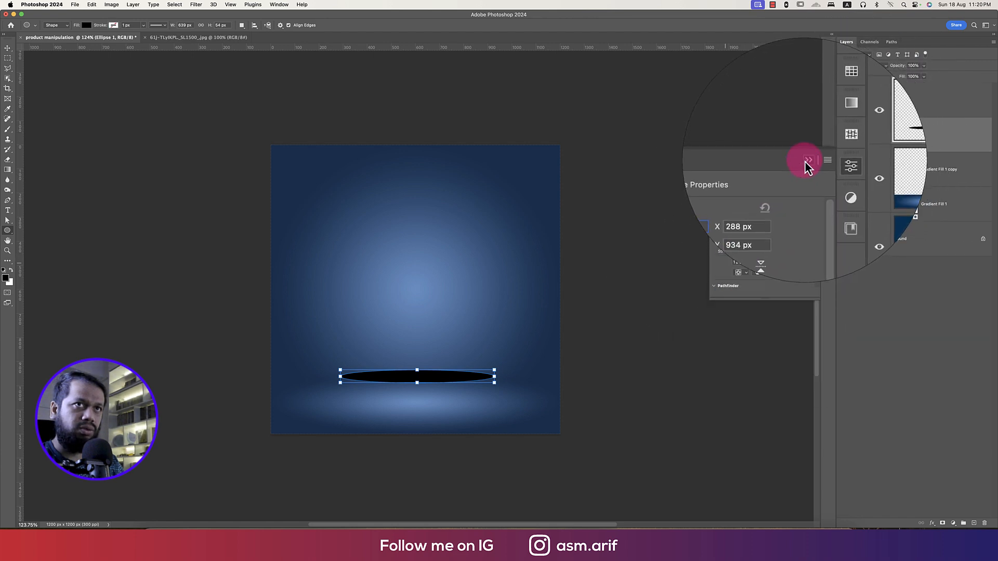
- Center the black ellipse horizontally on the canvas, leaving nothing selected
key("super+a")
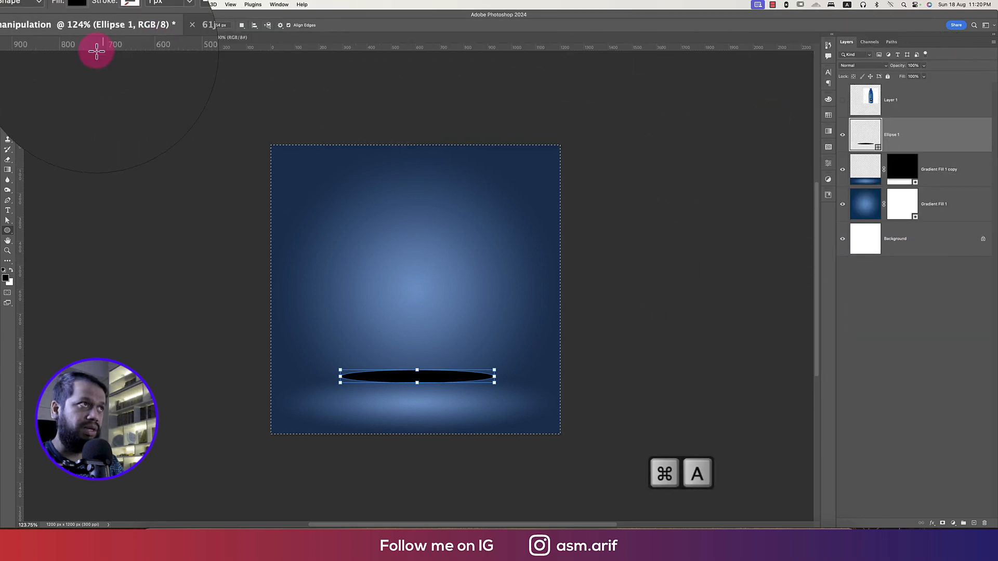
left_click(8, 47)
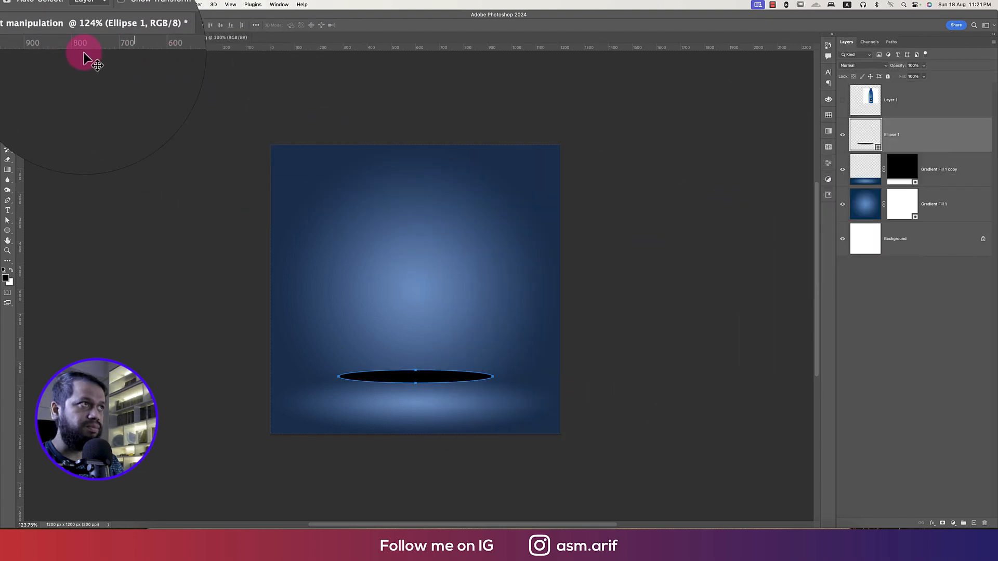
left_click(128, 190)
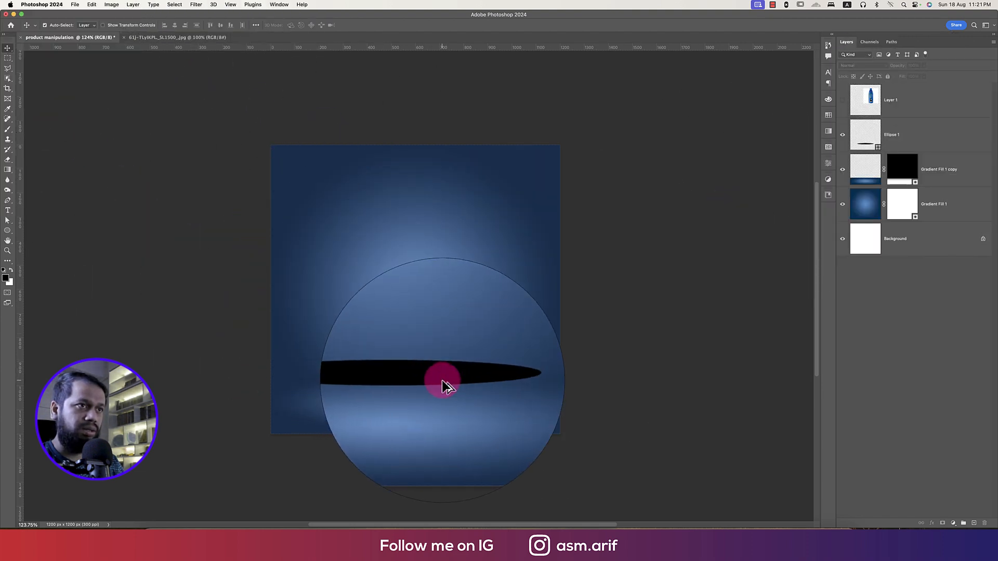
- Duplicate the black ellipse straight down to form the lower rim of the podium
left_click_drag(444, 388, 442, 402)
scroll(479, 395, "up", 3)
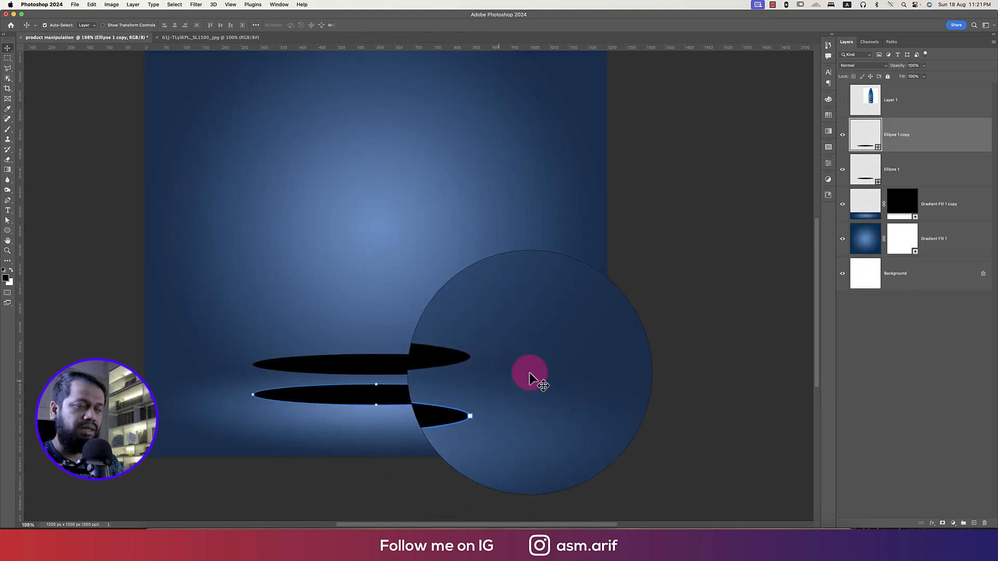
left_click(689, 317)
- Draw a rectangle about 638 px wide and 107 px high from the upper ellipse's side points to the lower ellipse's bottom edge
scroll(363, 395, "up", 3)
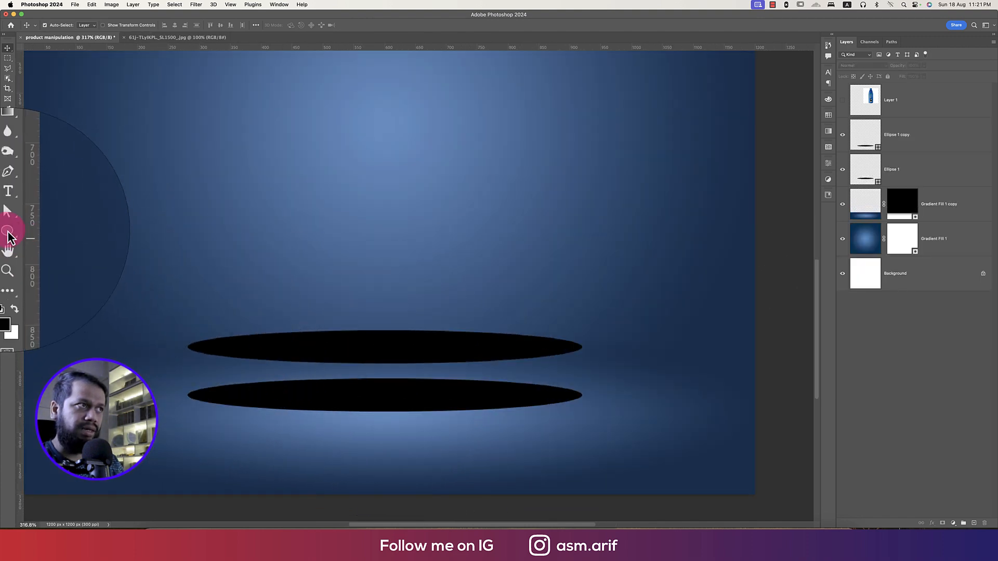
left_click_drag(7, 231, 32, 229)
left_click(38, 232)
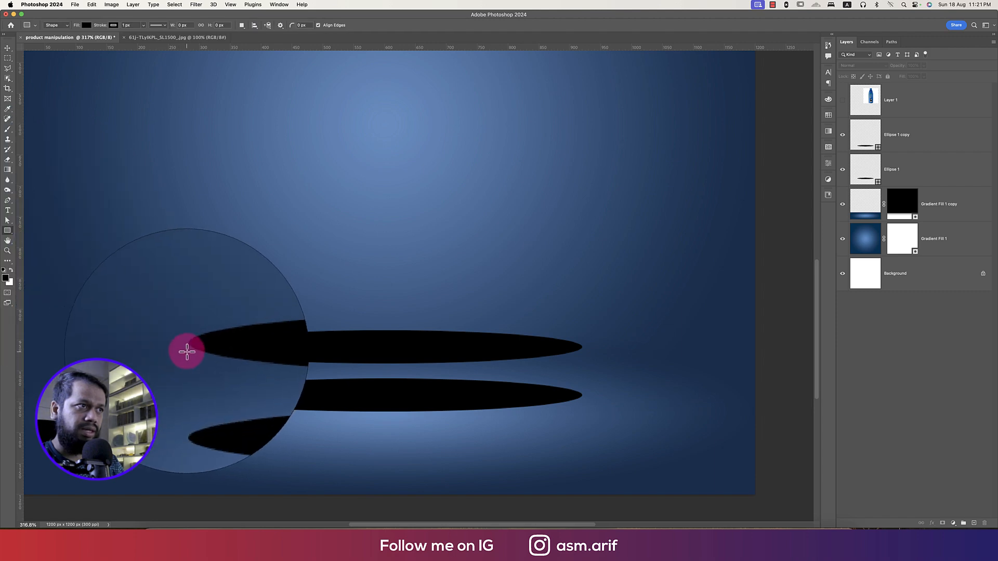
mouse_move(188, 347)
left_mouse_down()
mouse_move(251, 379)
mouse_move(566, 414)
left_mouse_up()
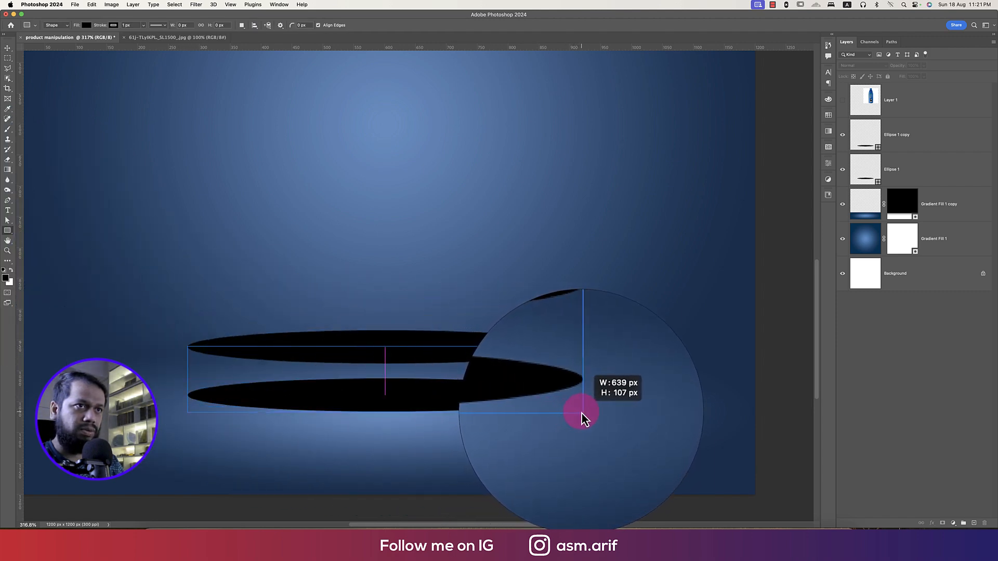
left_click_drag(581, 412, 581, 412)
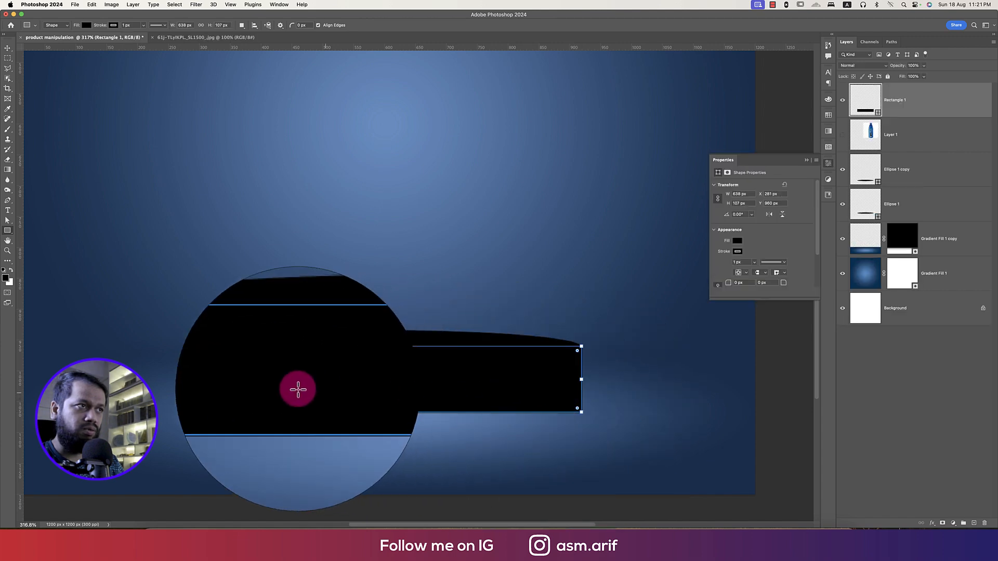
- Remove the rectangle's stroke and place its layer between the two ellipse layers
left_click(743, 254)
left_click(723, 267)
left_click(807, 161)
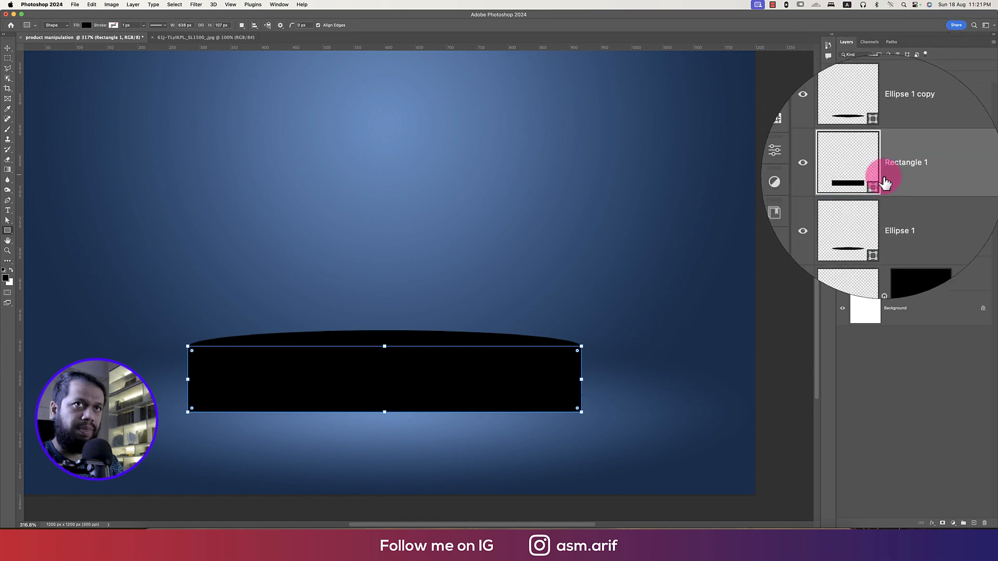
left_click(844, 169)
left_click(843, 170)
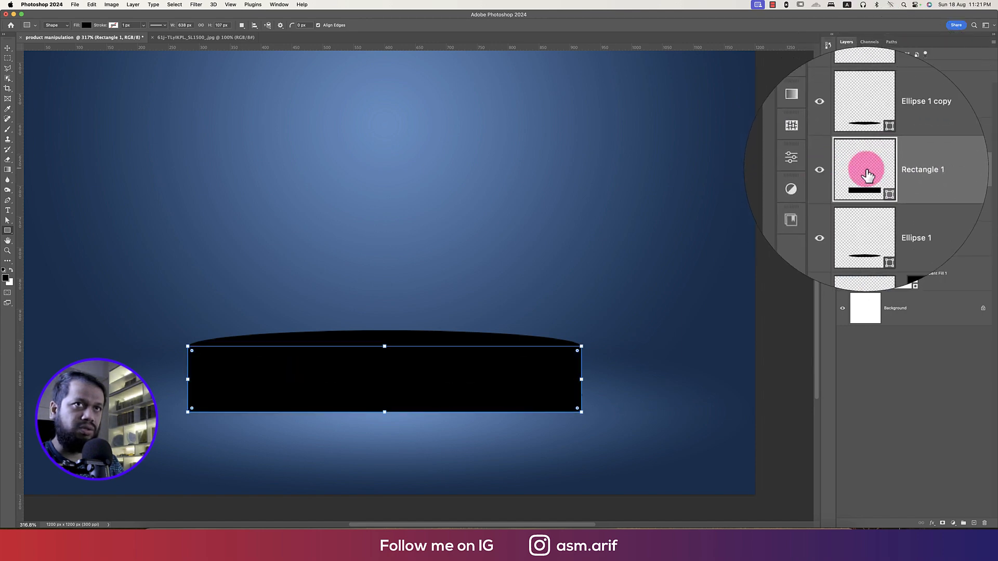
- Fill the rectangle with a dark blue sampled from the backdrop beside the podium
double_click(866, 171)
left_click(660, 213)
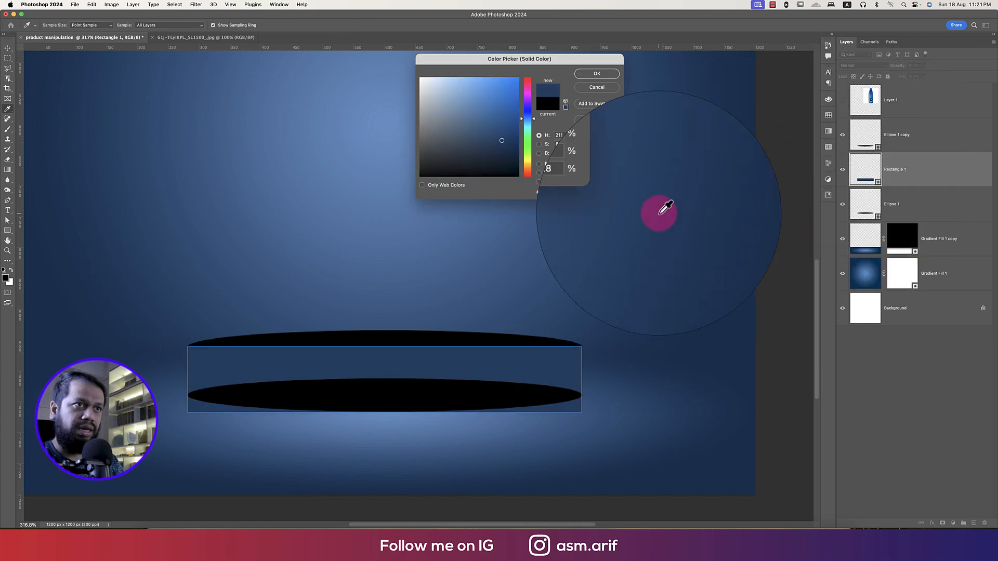
left_click(598, 74)
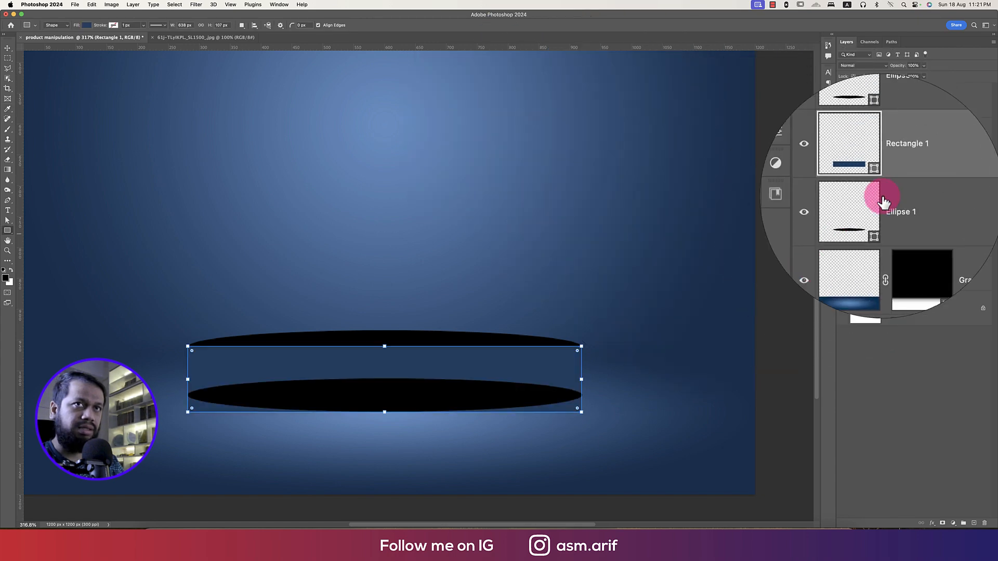
double_click(866, 135)
left_click(549, 355)
key("Escape")
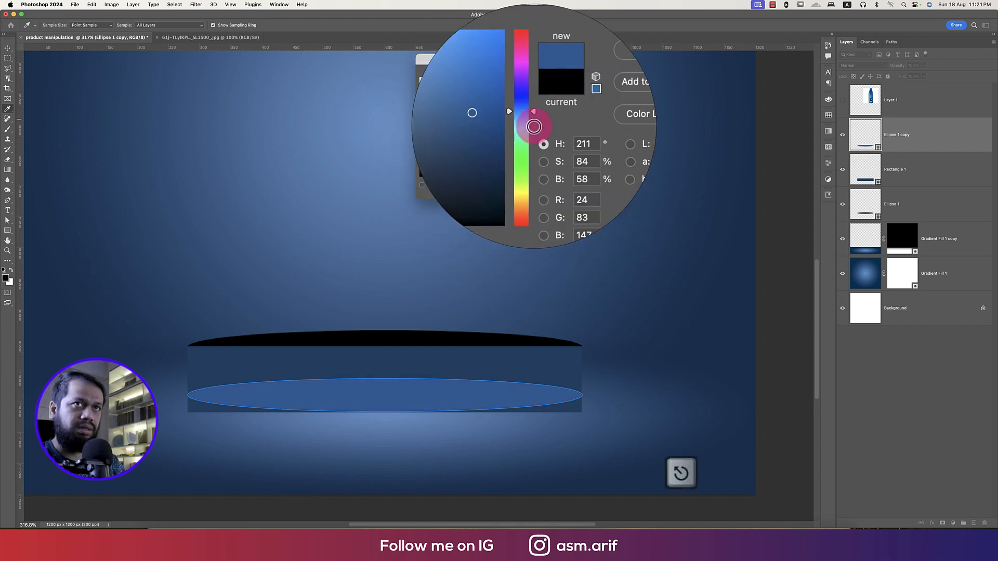
- Fill the upper ellipse with a medium blue lighter than the rectangle and place its layer above the rectangle layer
left_click(870, 204)
double_click(869, 205)
left_click(496, 352)
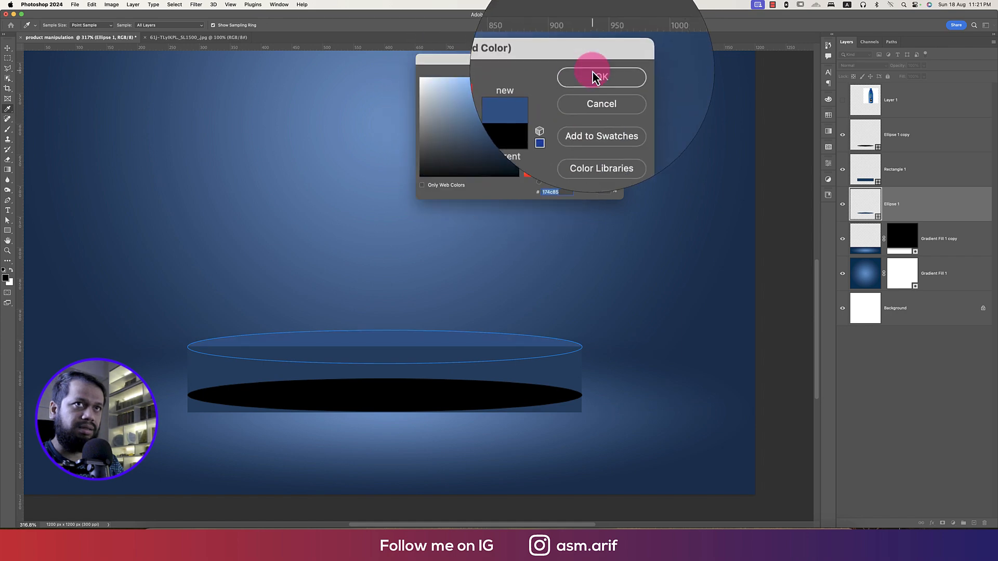
left_click(598, 76)
left_click(930, 204)
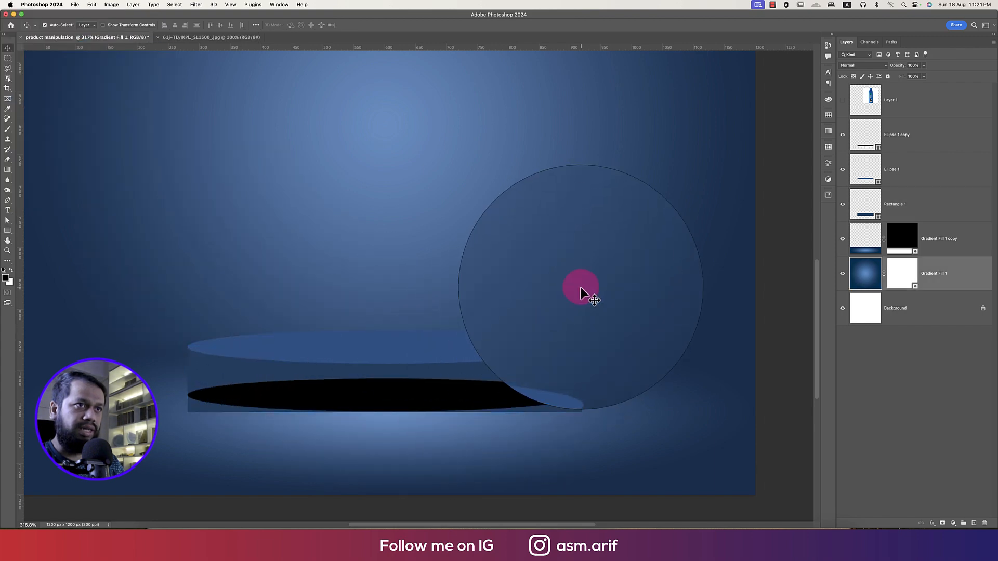
- Widen the rectangle to about 640 px so its side edge meets the tip of the upper ellipse
scroll(591, 375, "up", 10)
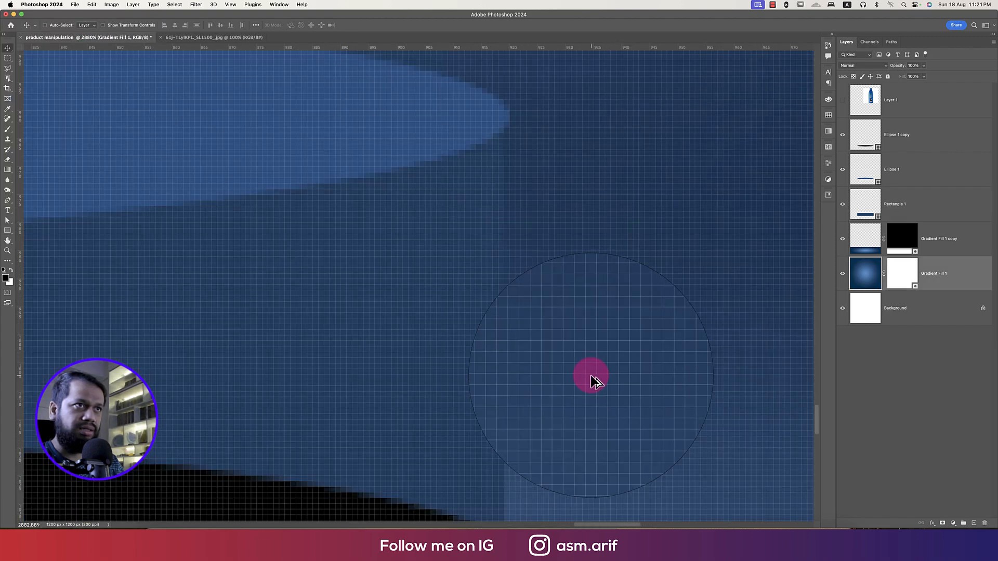
scroll(591, 376, "down", 2)
left_click(515, 358, "ctrl")
key("super+t")
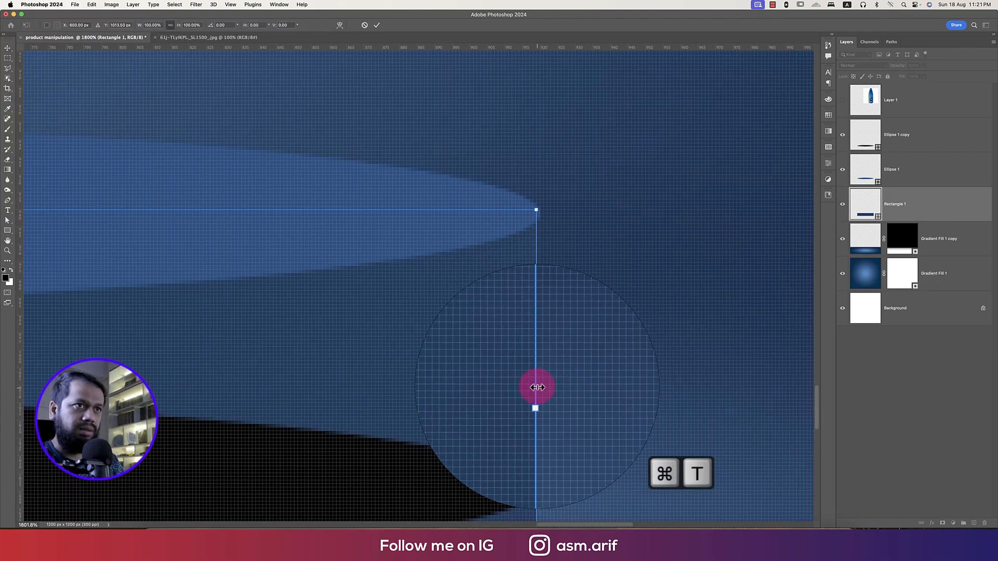
left_click_drag(536, 397, 544, 397)
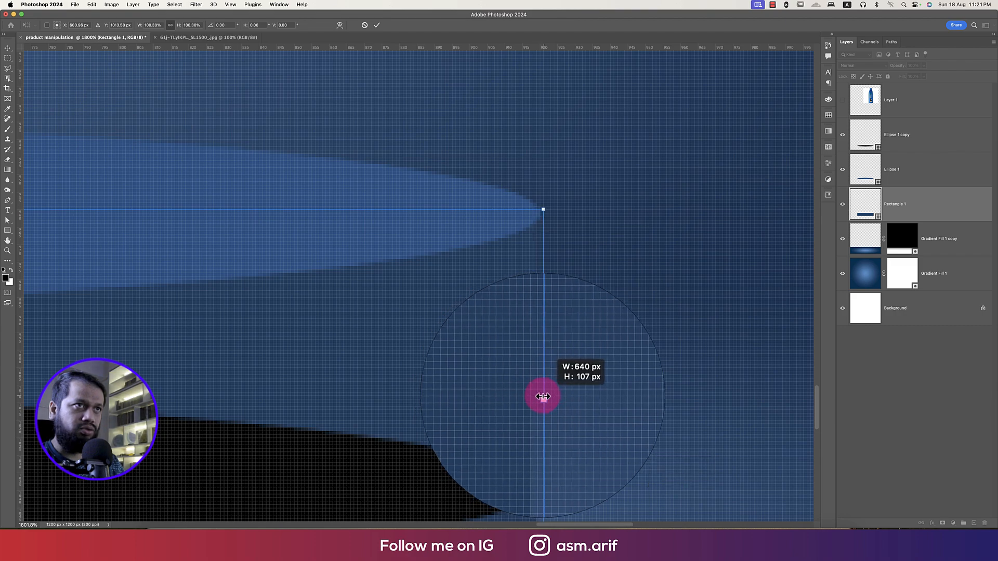
key("Return")
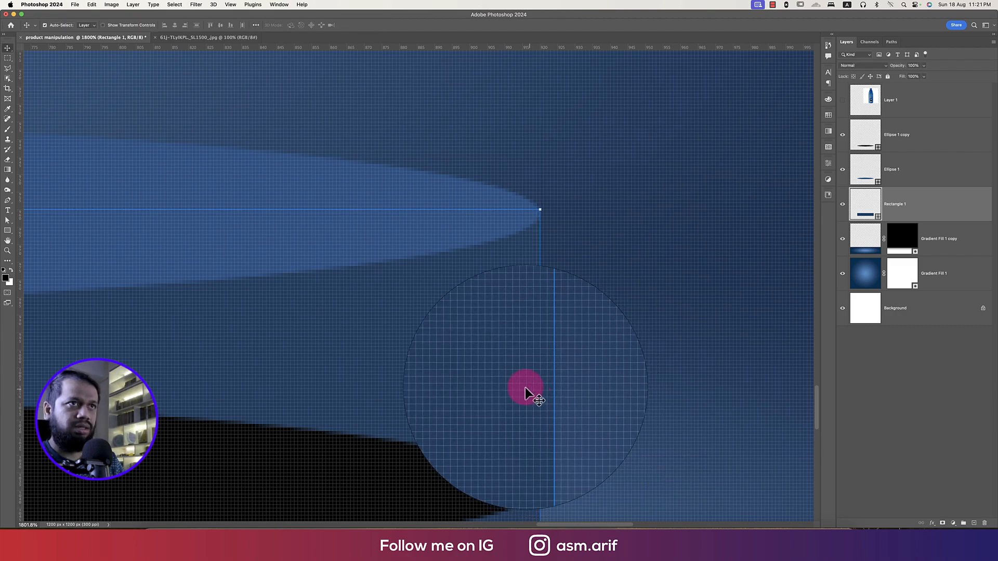
- Add a white layer mask to the rectangle layer and load the lower ellipse's outline as a selection
scroll(530, 395, "down", 4)
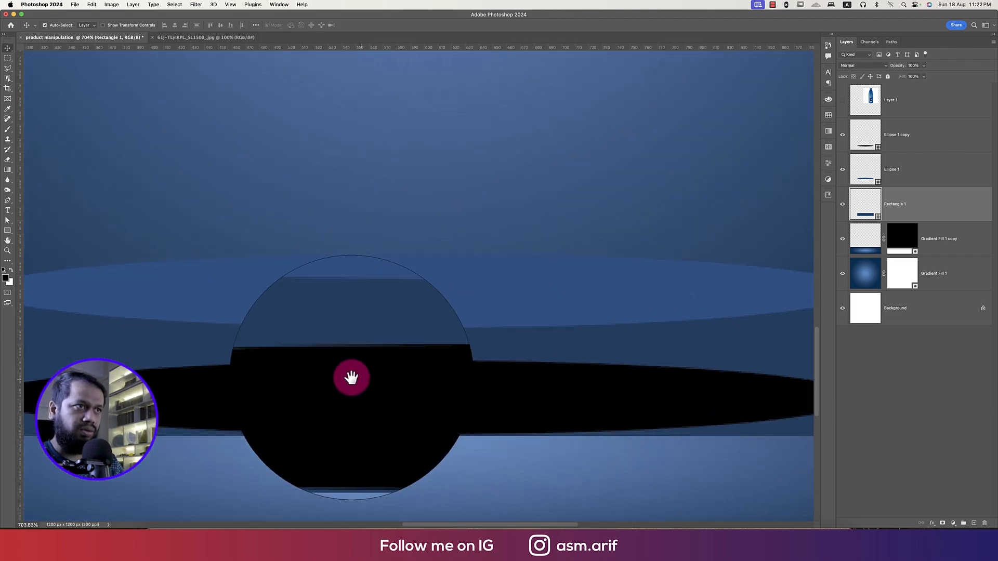
left_click_drag(351, 378, 334, 354)
scroll(390, 356, "down", 2)
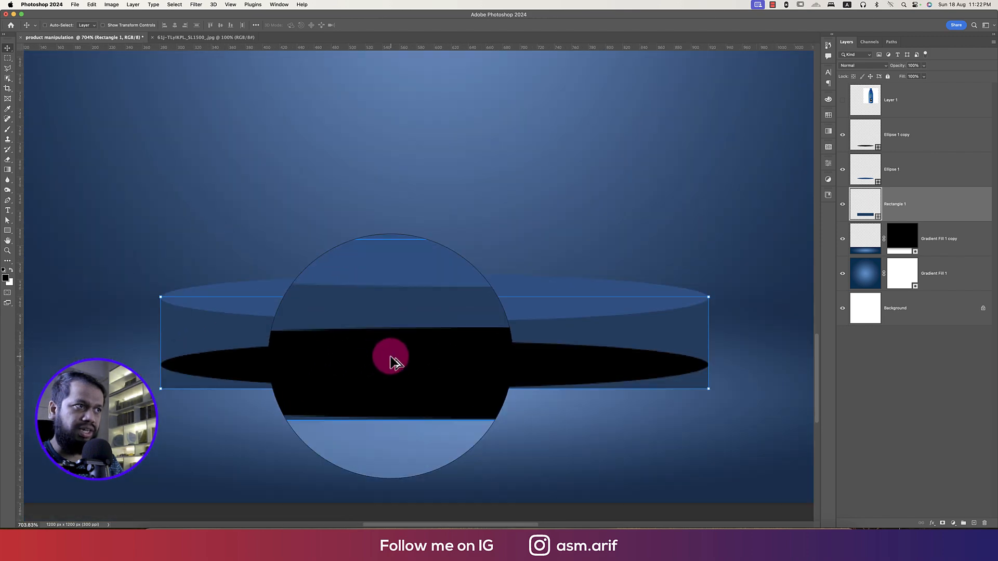
left_click(861, 139)
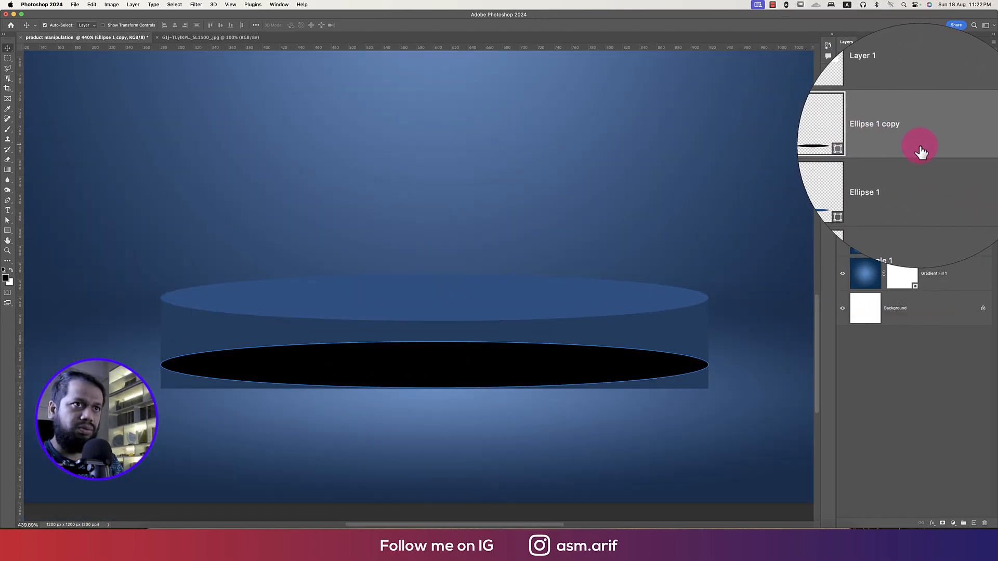
left_click(915, 171)
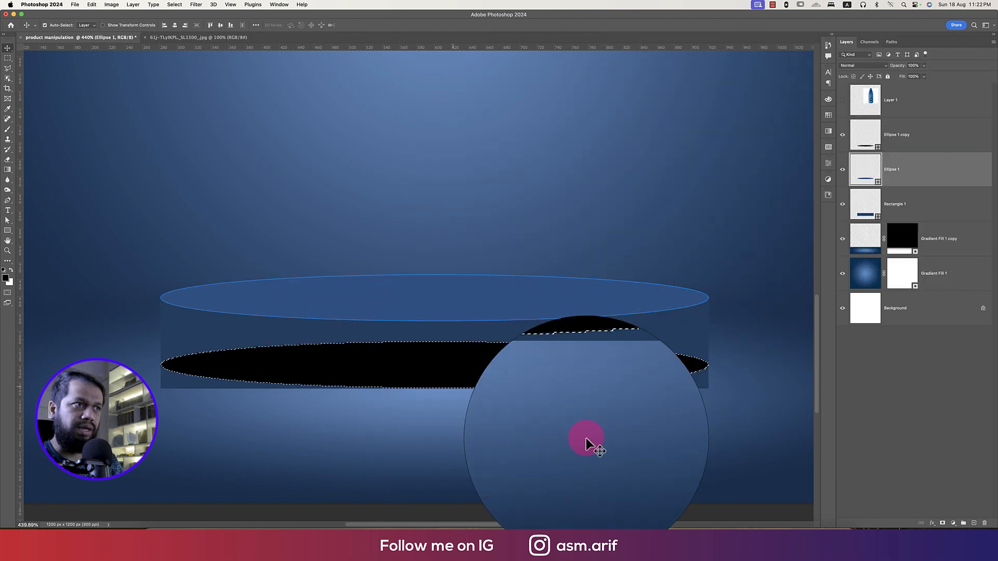
left_click(892, 213)
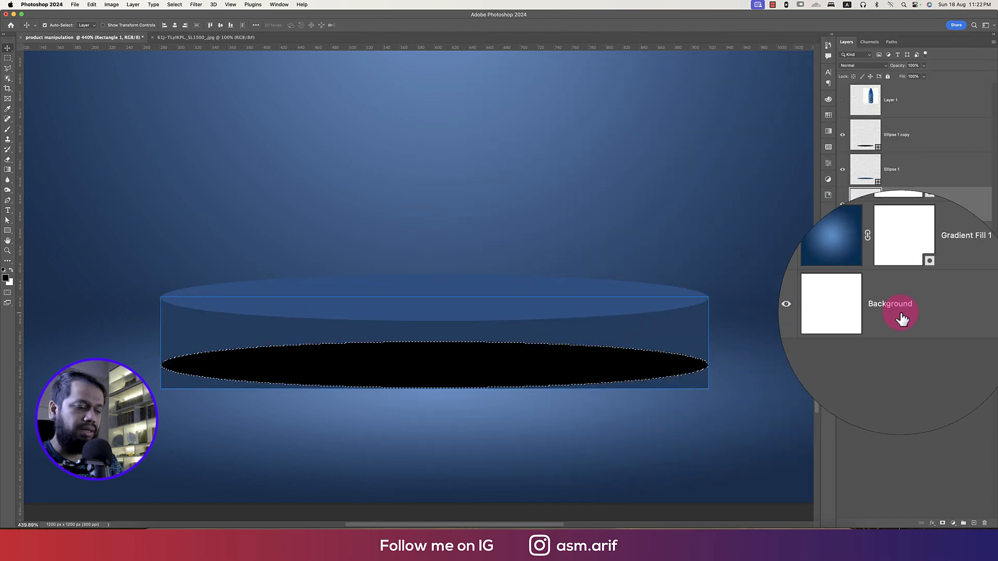
left_click(943, 524)
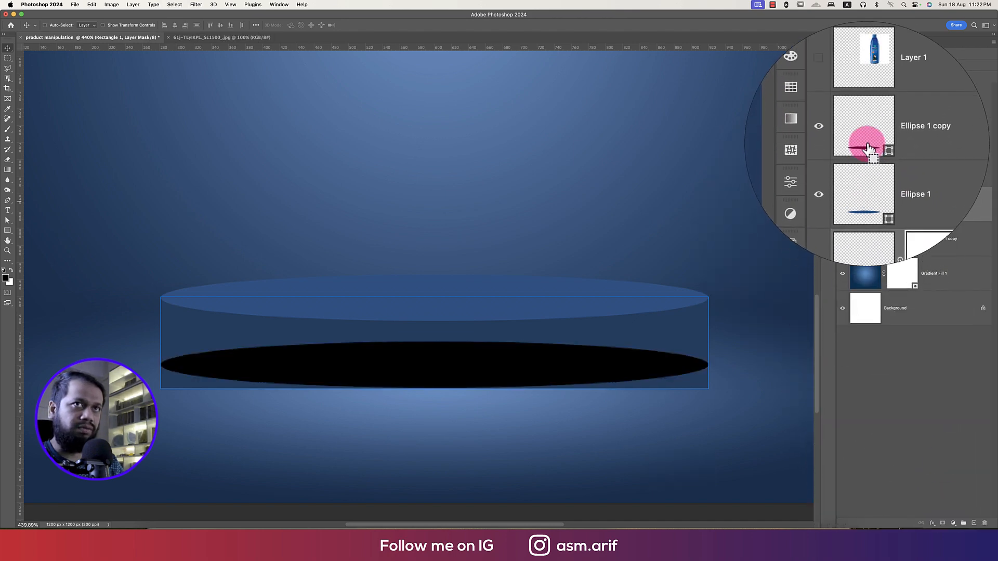
left_click(866, 136, "super")
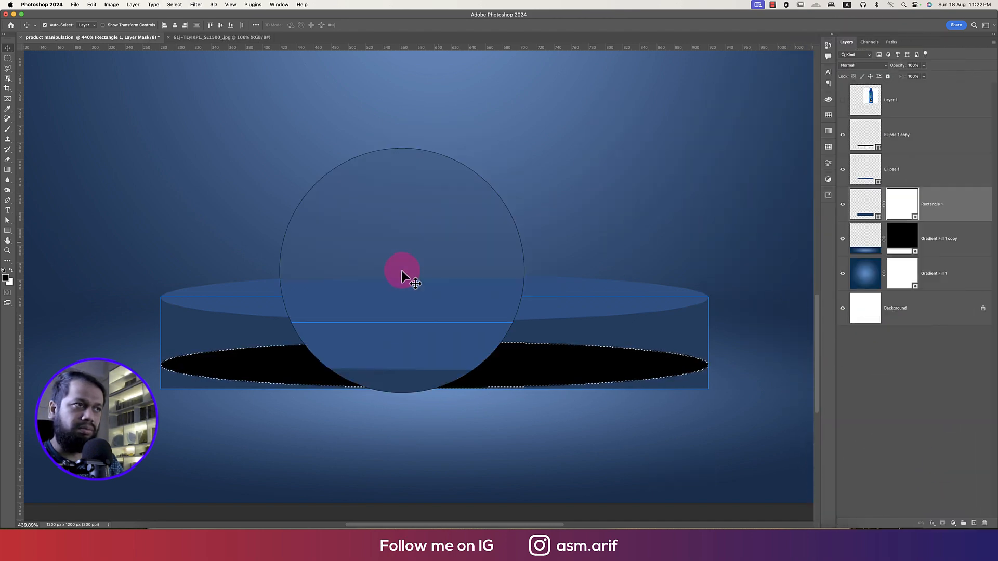
- Paint black with a reduced brush on the rectangle's mask along the lower ellipse, within the elliptical selection
scroll(229, 397, "up", 3)
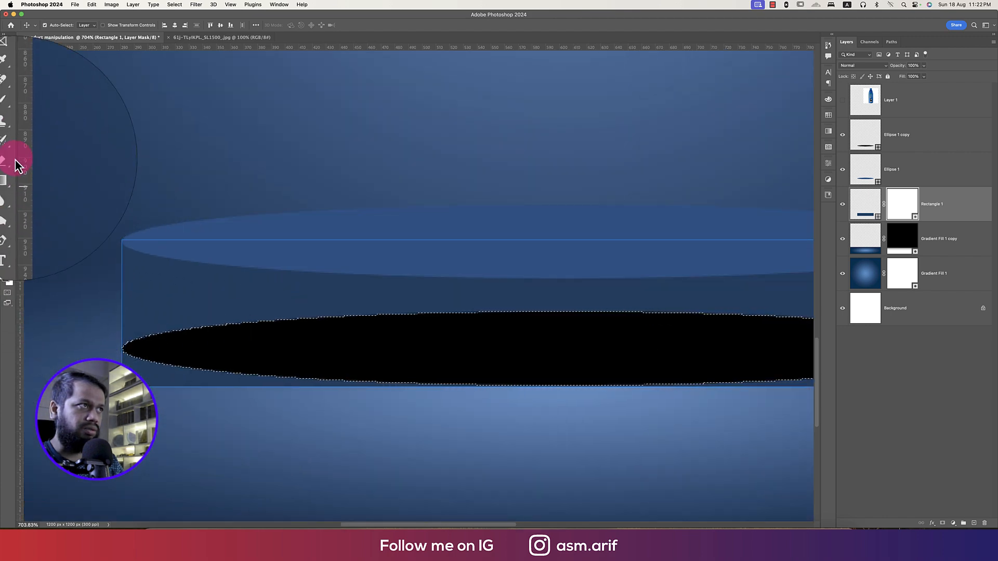
left_click(7, 129)
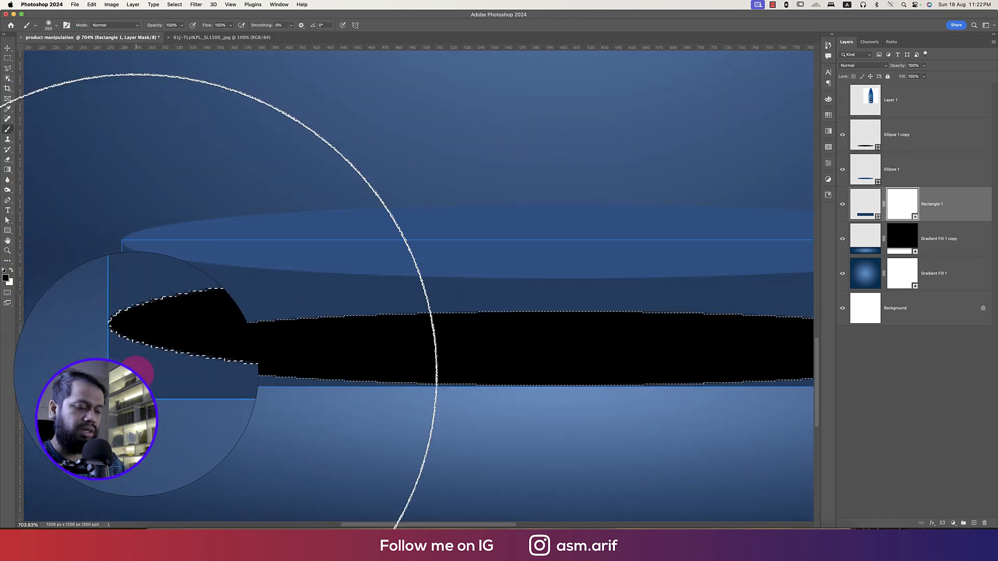
key("bracketleft")
key("bracketleft")
key("bracketleft")
key("bracketleft")
key("bracketleft")
key("bracketleft")
key("bracketleft")
key("bracketleft")
key("bracketleft")
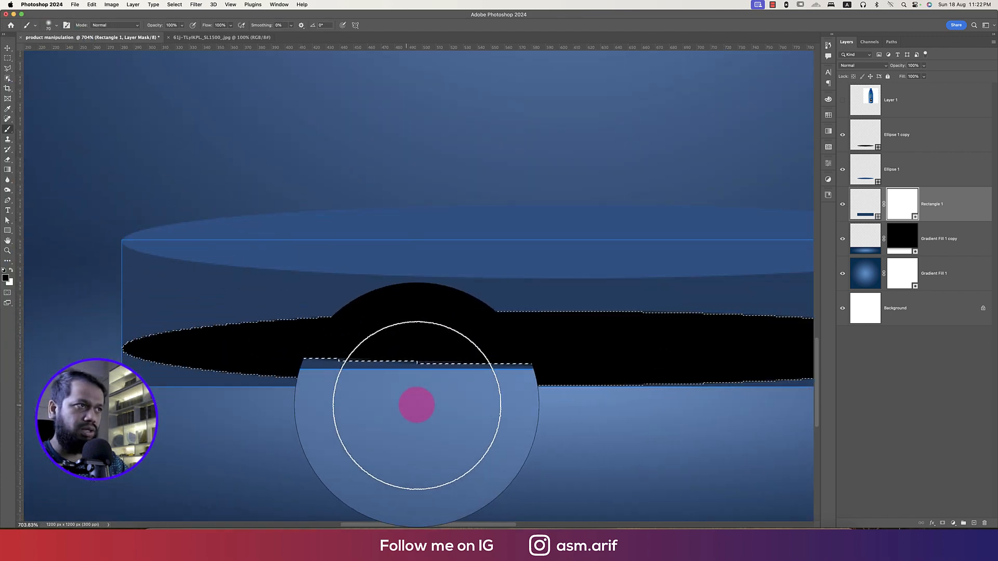
mouse_move(491, 399)
left_mouse_down()
mouse_move(358, 386)
mouse_move(428, 328)
mouse_move(344, 324)
left_mouse_up()
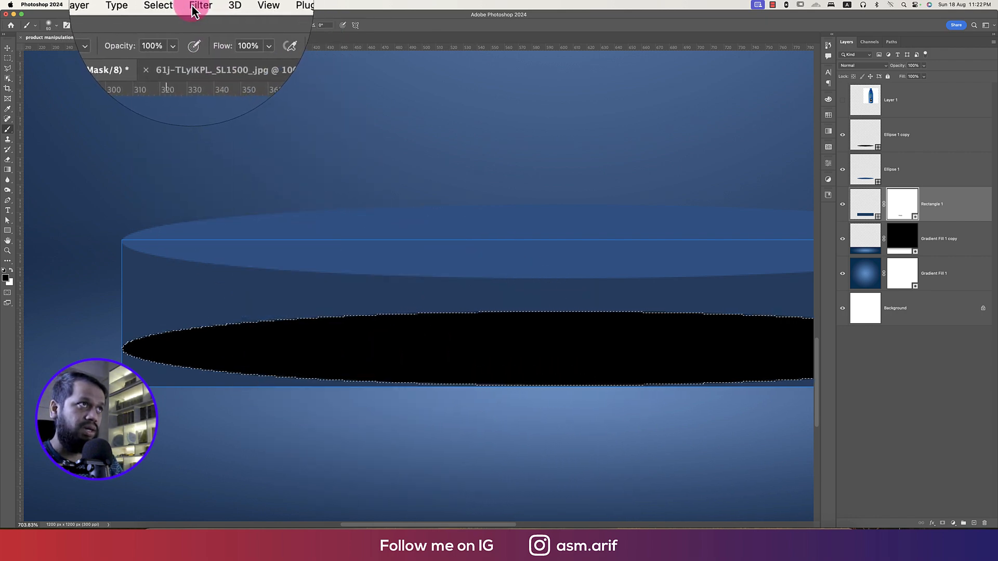
- Invert the elliptical selection and mask out the rectangle's lower-left corner outside the ellipse with black paint
left_click(179, 37)
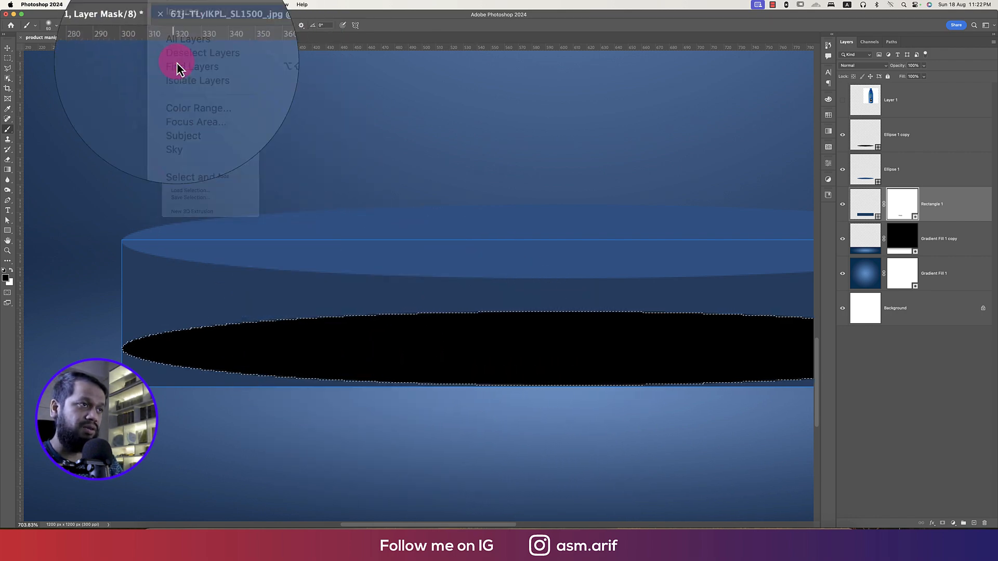
mouse_move(335, 392)
left_mouse_down()
mouse_move(290, 392)
mouse_move(410, 395)
mouse_move(175, 386)
left_mouse_up()
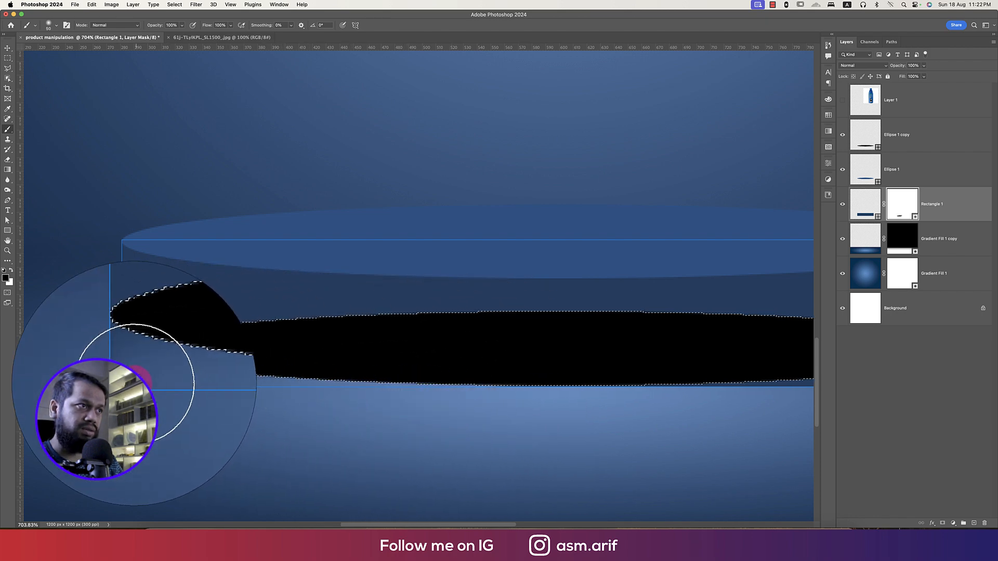
- Paint black on the rectangle's mask with a 20 px Hard Round brush, removing the strip outside the lower ellipse across to the right corner
scroll(134, 384, "up", 3)
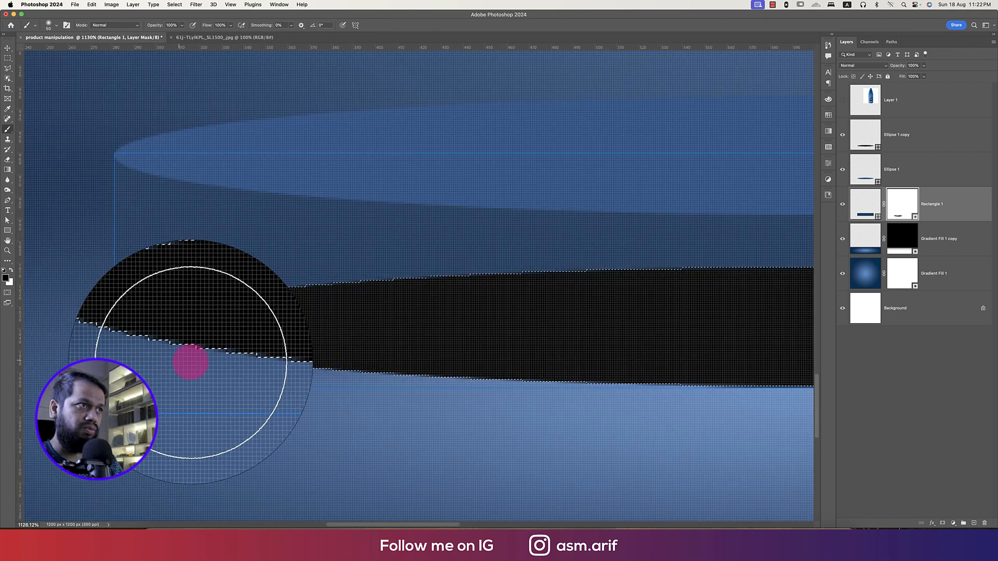
right_click(281, 364)
left_click(290, 429)
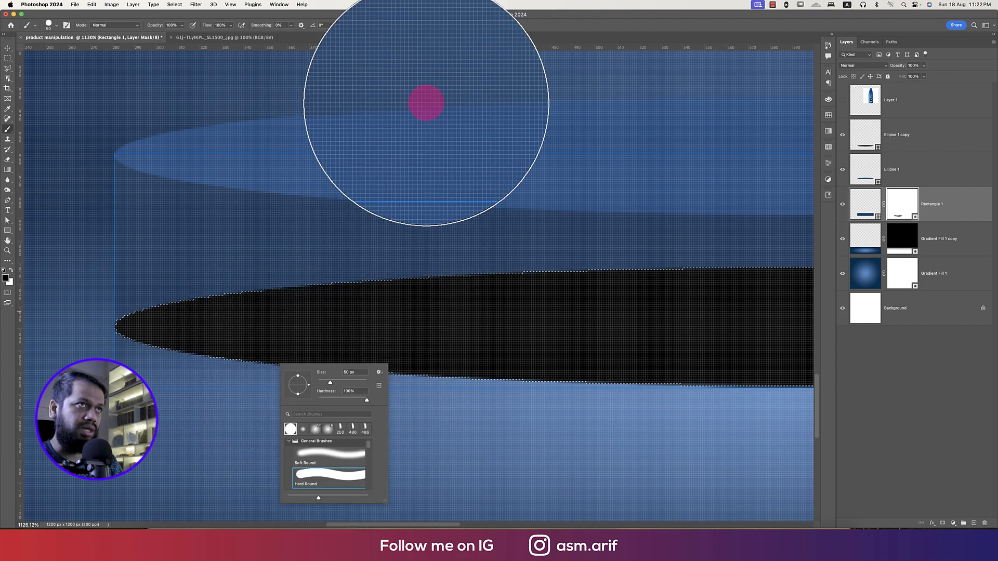
left_click(452, 26)
key("bracketleft")
key("bracketleft")
key("bracketleft")
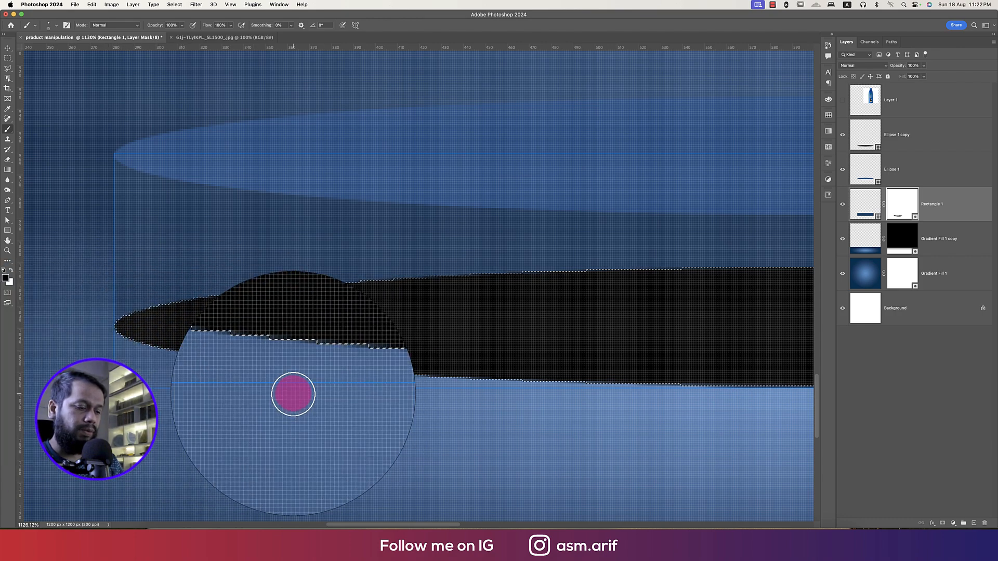
scroll(292, 394, "down", 5)
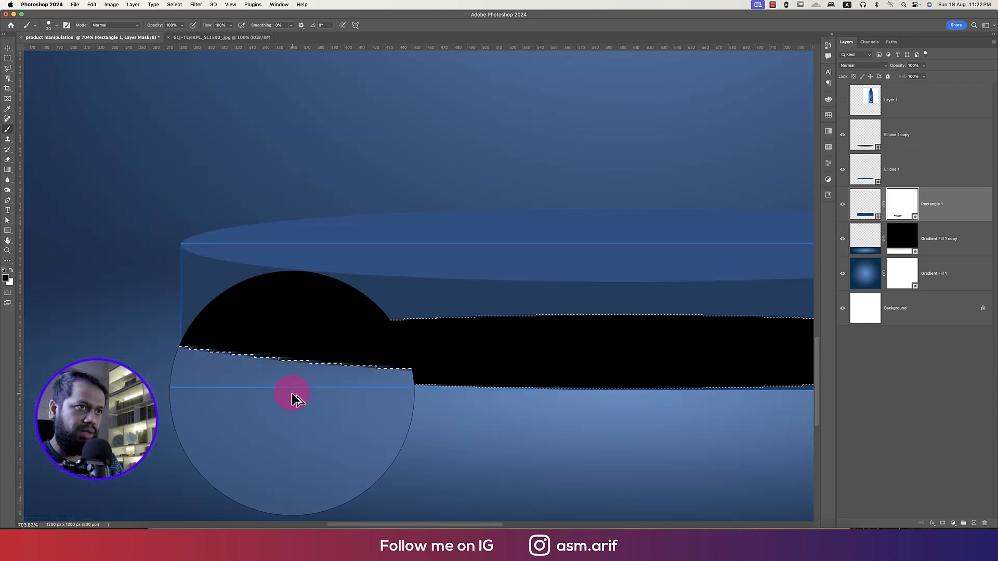
left_click_drag(574, 391, 742, 389)
scroll(815, 392, "up", 1)
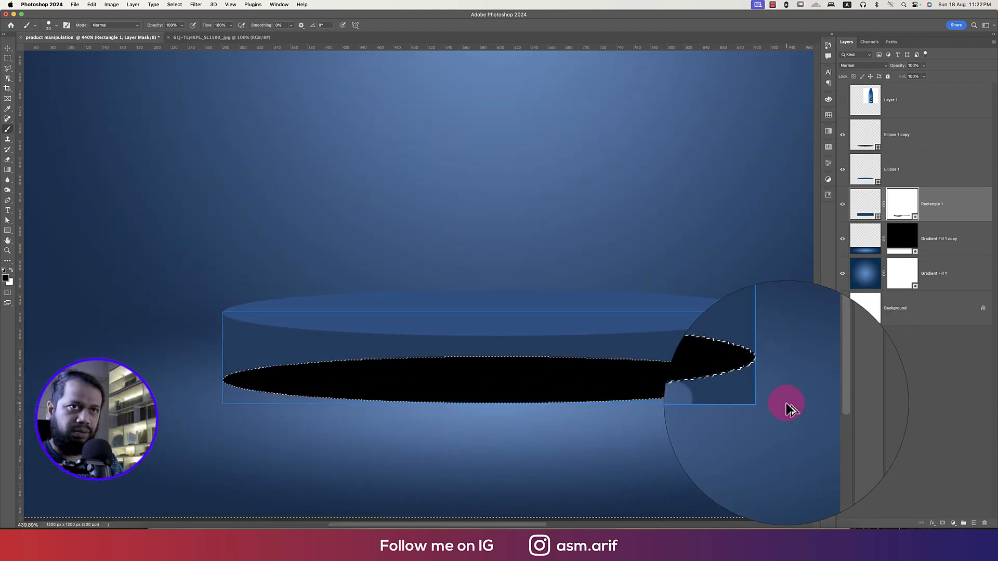
scroll(786, 408, "up", 3)
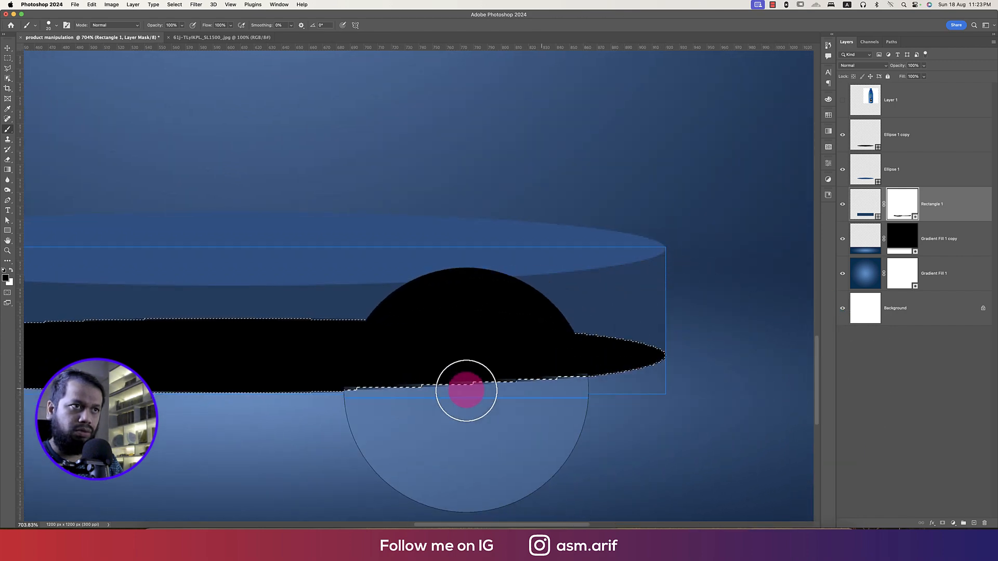
- Deselect and try deleting the black lower ellipse layer, undoing the deletion
left_click(956, 208)
key("super+0")
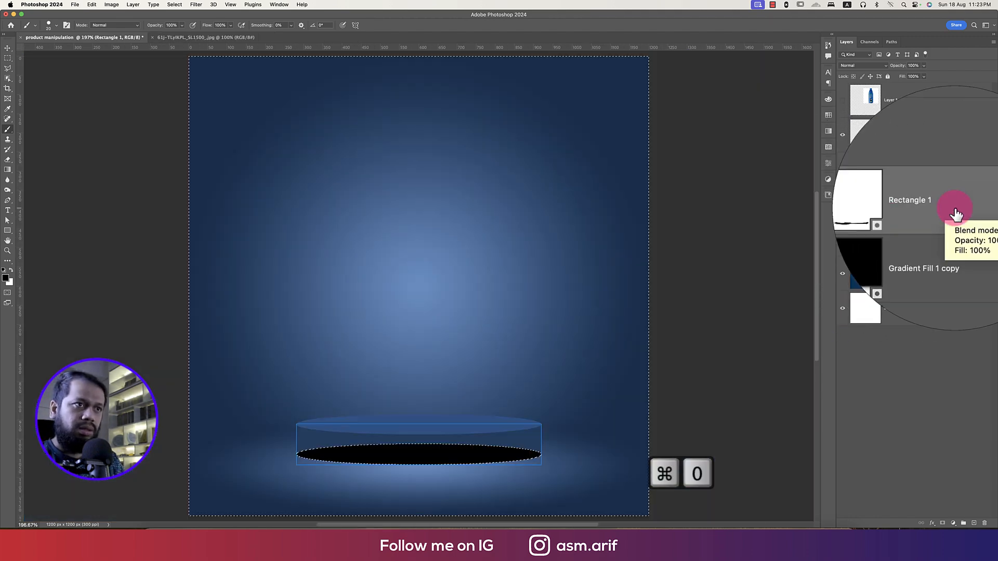
key("super+d")
left_click(880, 197)
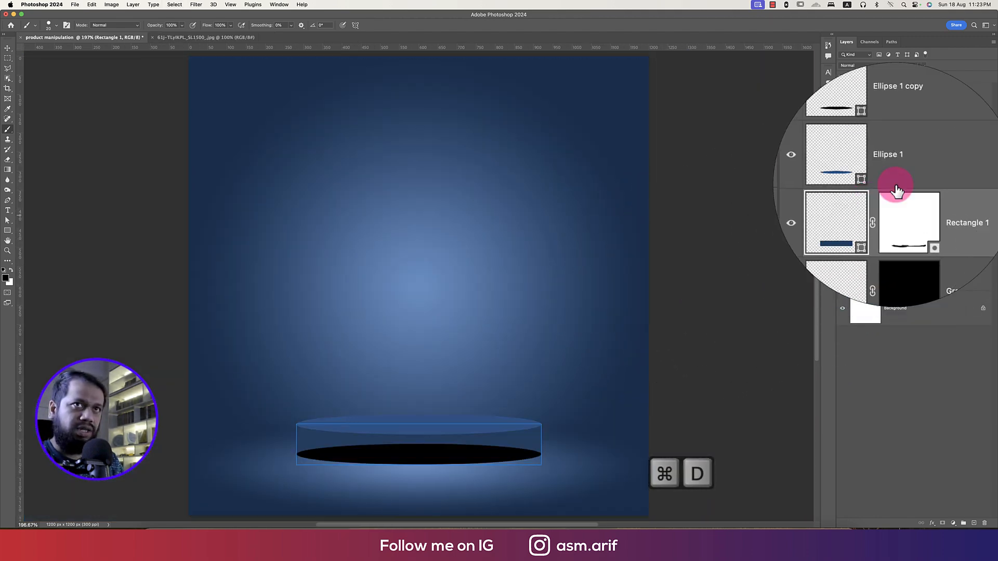
left_click(916, 150)
key("BackSpace")
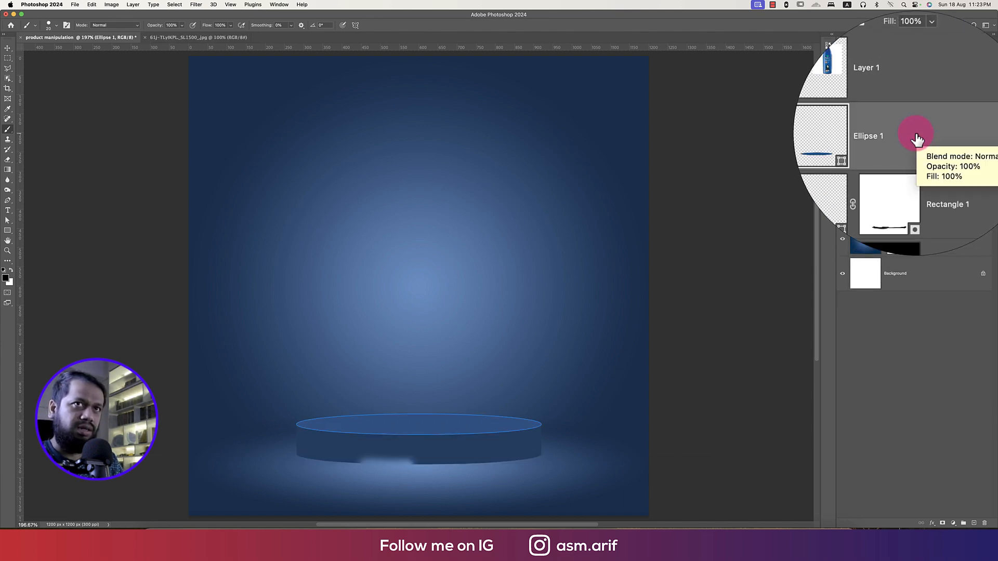
key("super+z")
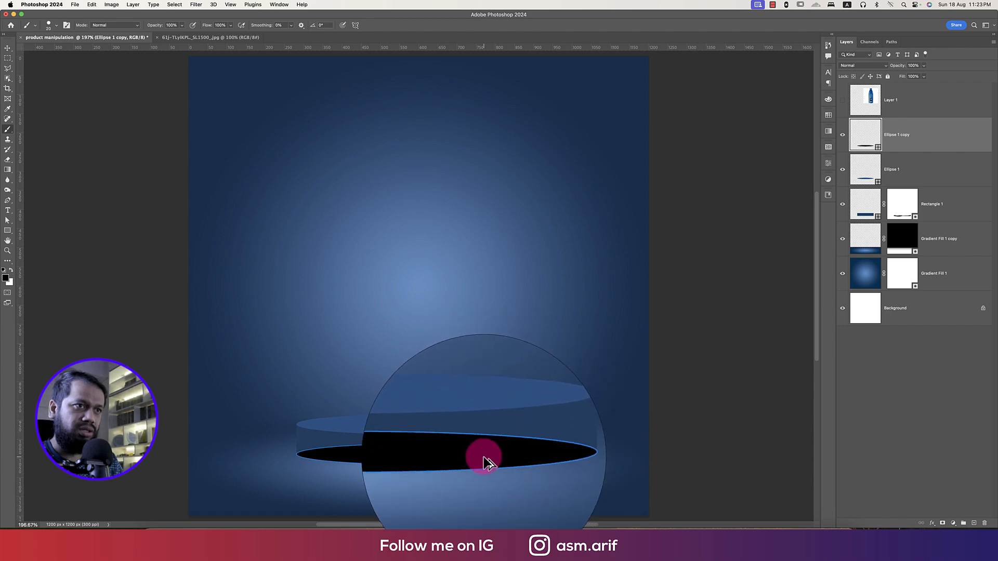
- Hide the black lower ellipse layer and load its outline as a selection
scroll(481, 457, "up", 3)
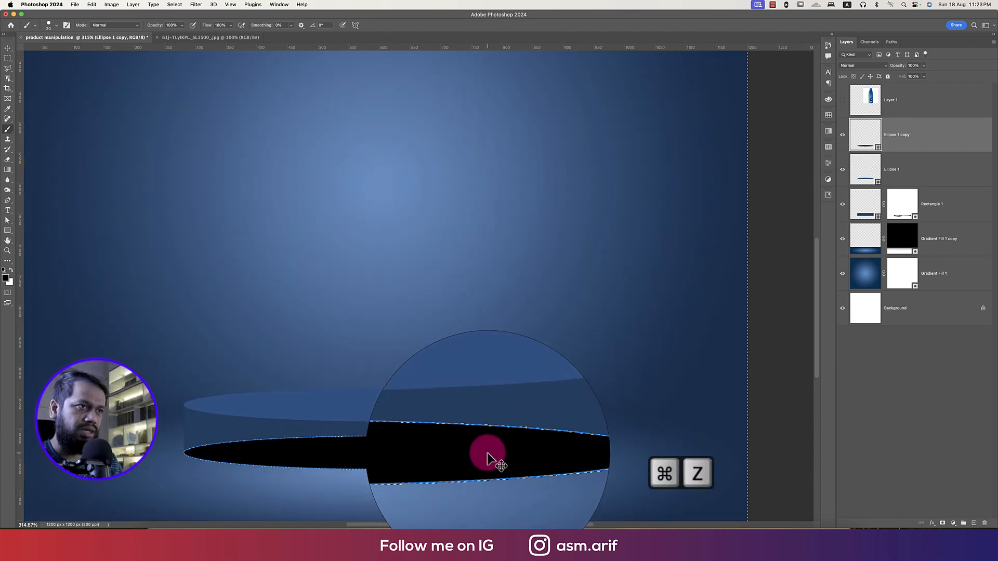
key("super+d")
left_click(848, 135)
left_click(878, 144, "super")
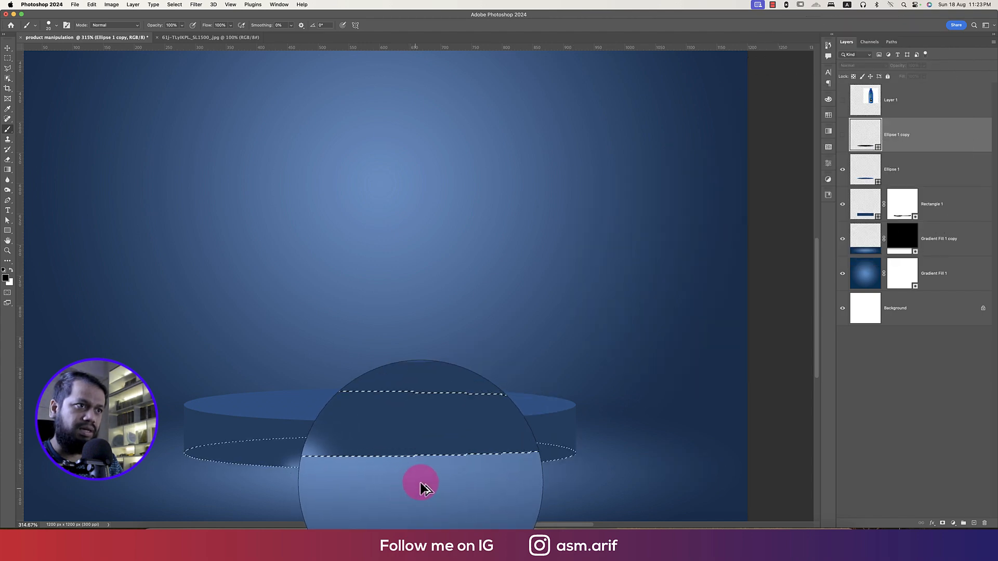
- Paint white on the rectangle's mask within the elliptical selection to fill the gap in the podium's lower edge, and deselect
scroll(420, 483, "up", 3)
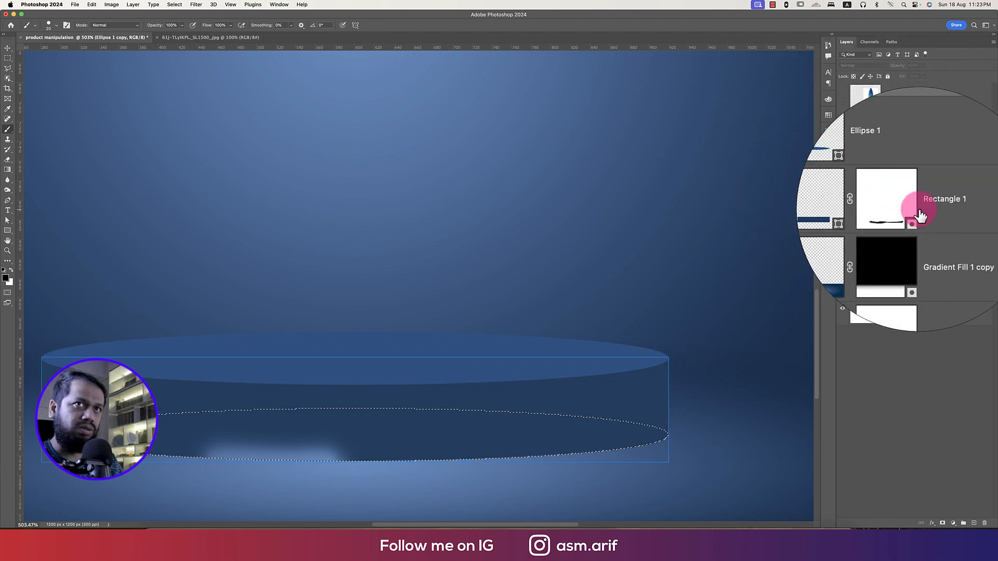
left_click(907, 215)
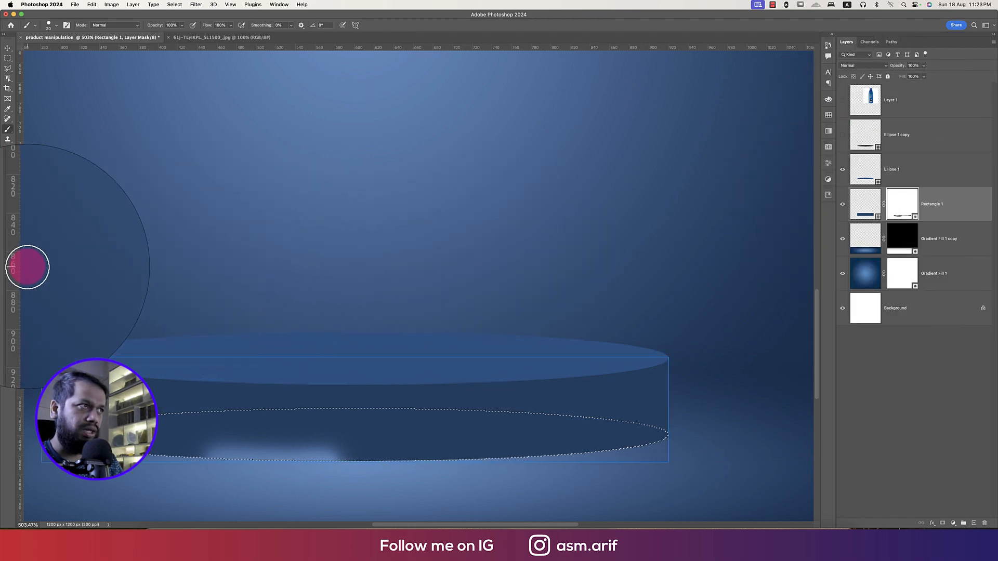
left_click(13, 274)
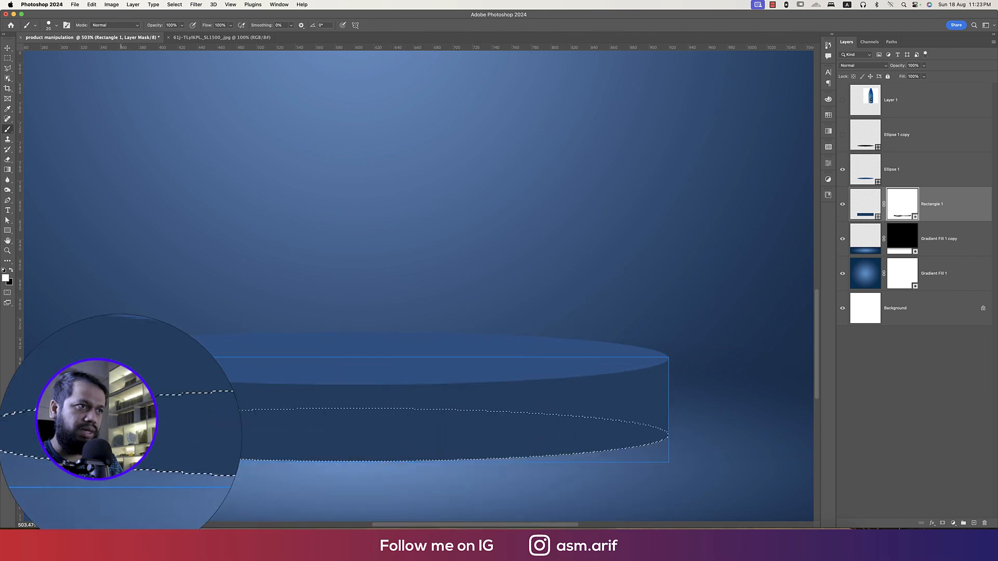
key("super+d")
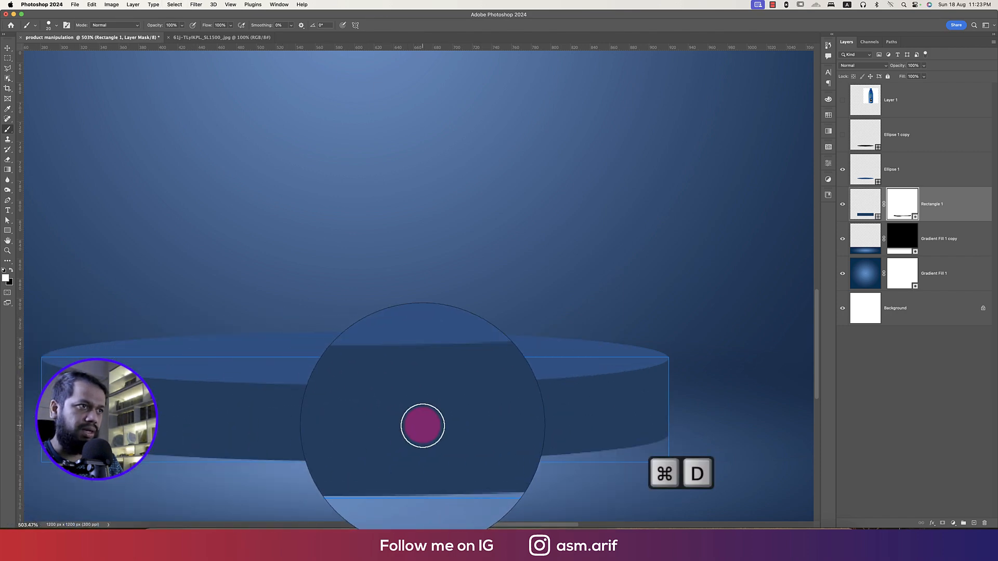
key("super+0")
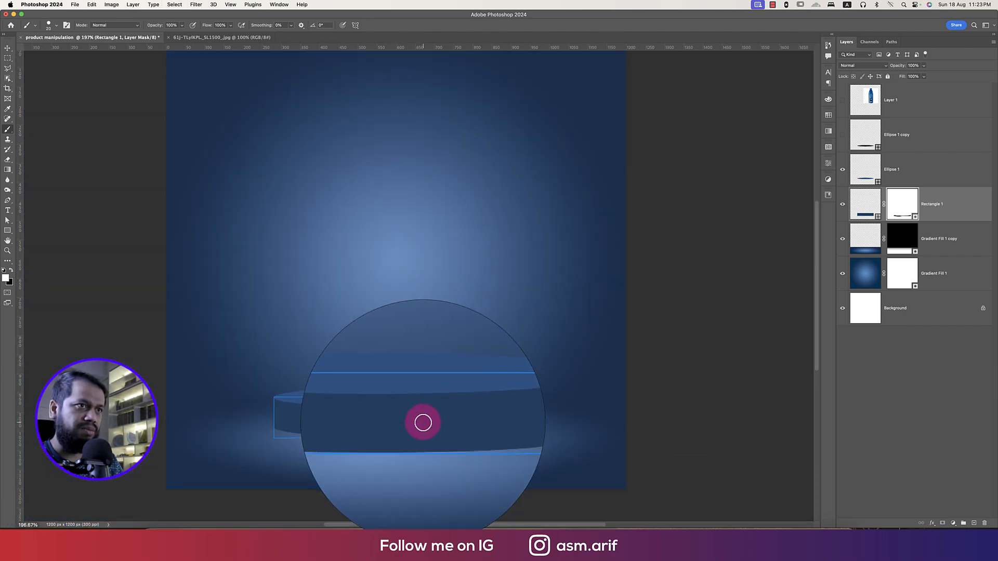
- Show the black lower ellipse layer again and delete it
left_click(7, 47)
left_click(107, 179)
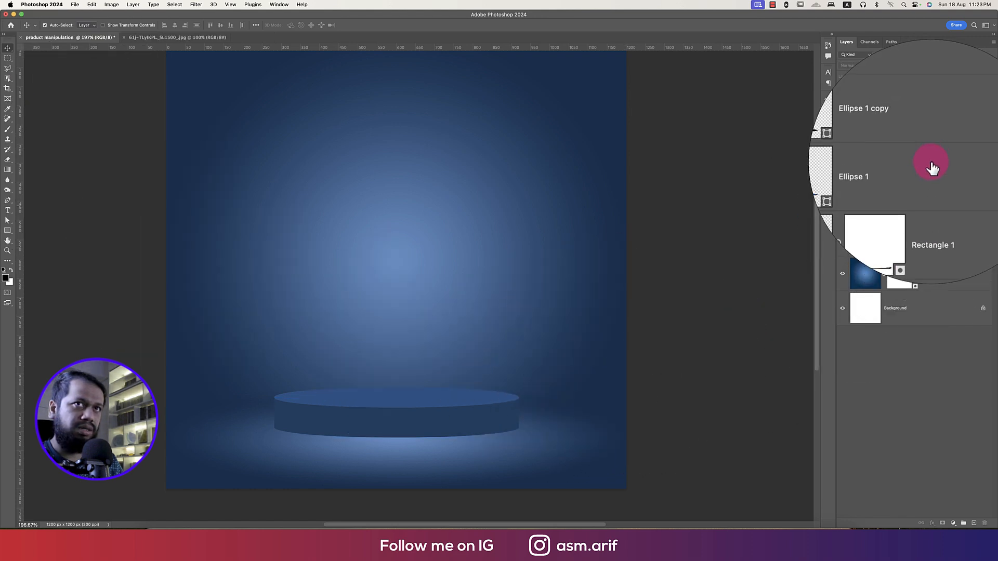
left_click(884, 168)
left_click(845, 133)
left_click(919, 146)
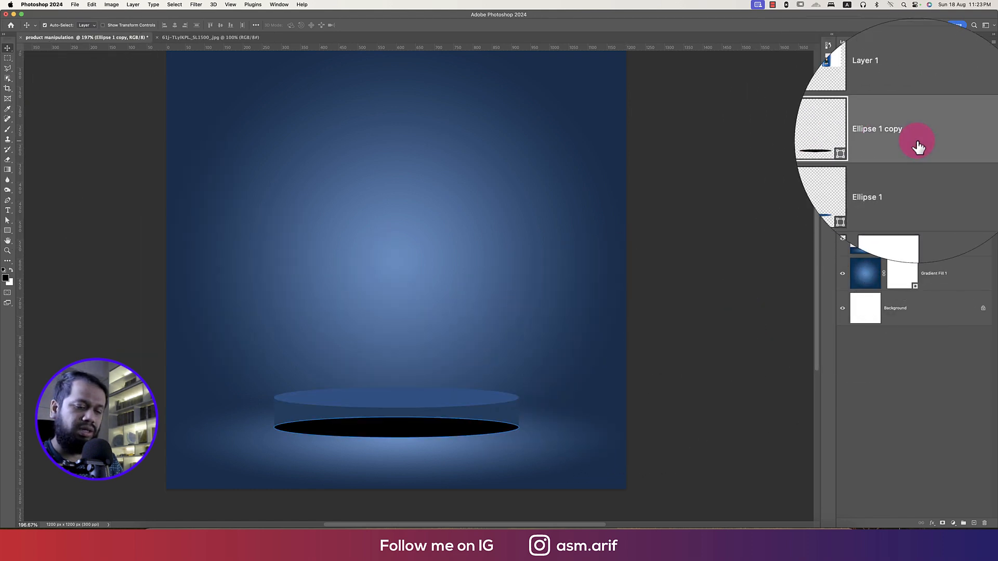
key("Delete")
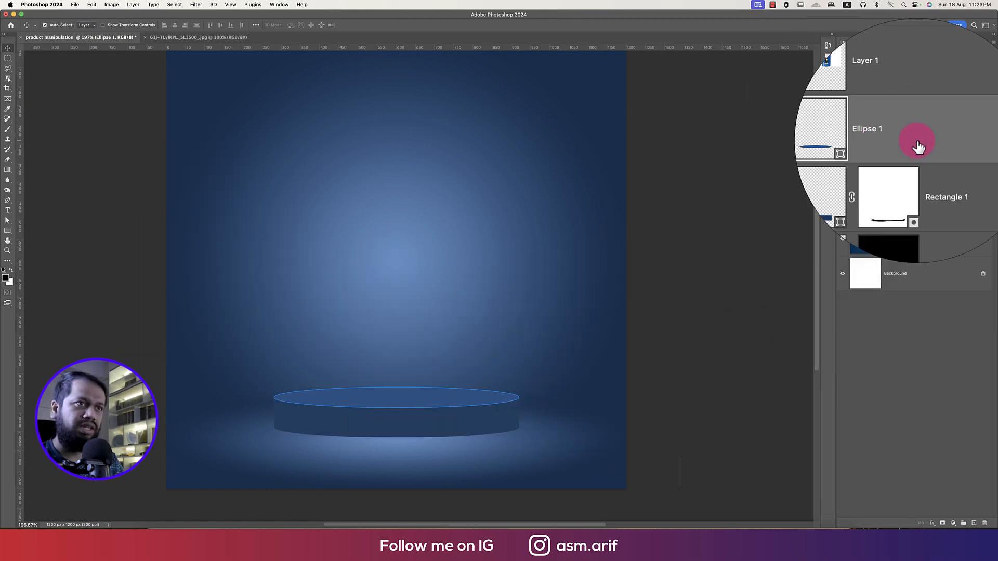
- Group the upper ellipse and the masked rectangle, and convert the group to a smart object
left_click(949, 179, "shift")
key("super+f")
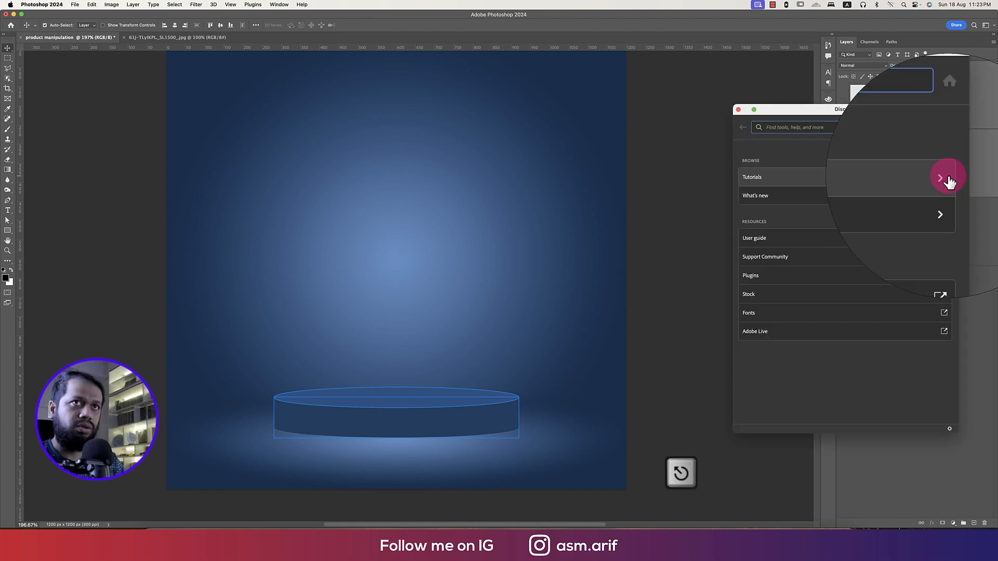
key("Escape")
key("super+g")
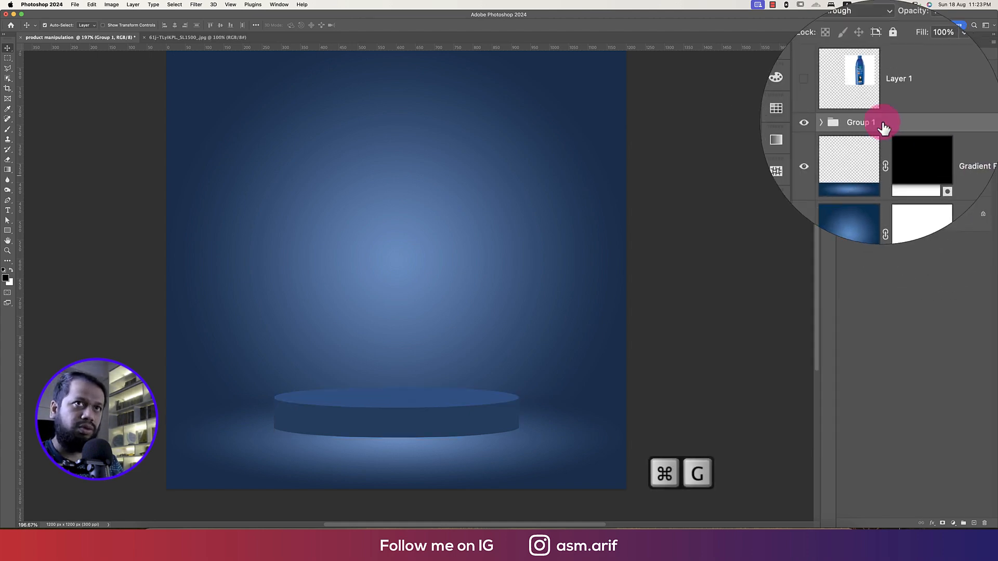
right_click(907, 131)
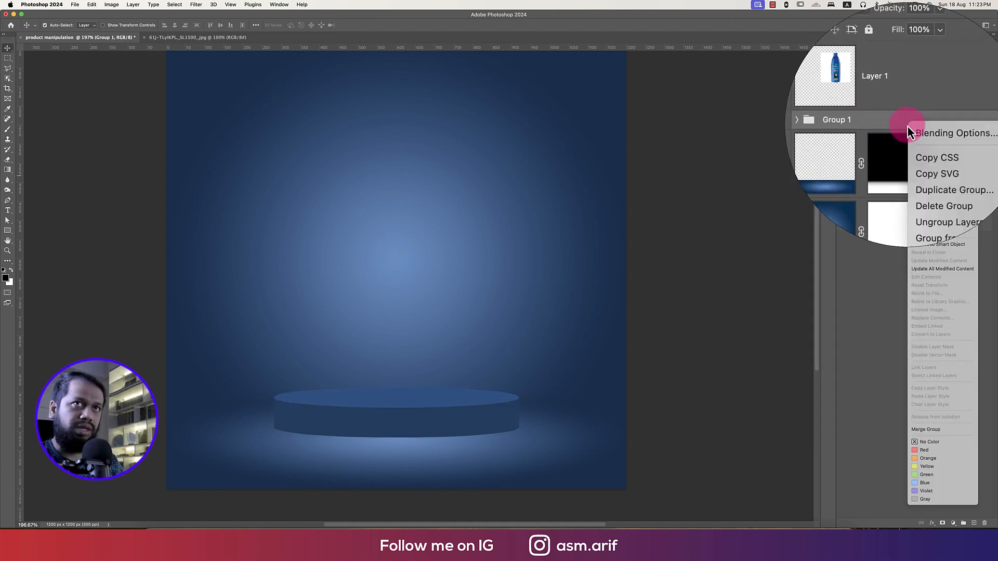
left_click(933, 245)
- Add a new layer above the floor gradient and stamp one black dab with a 300 px Soft Round brush
left_click(938, 165)
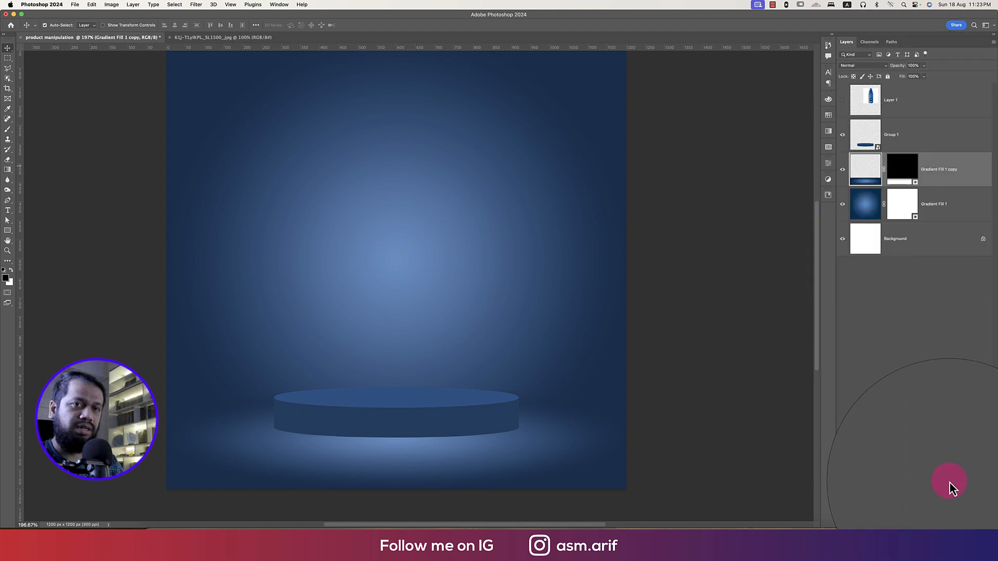
left_click(975, 524)
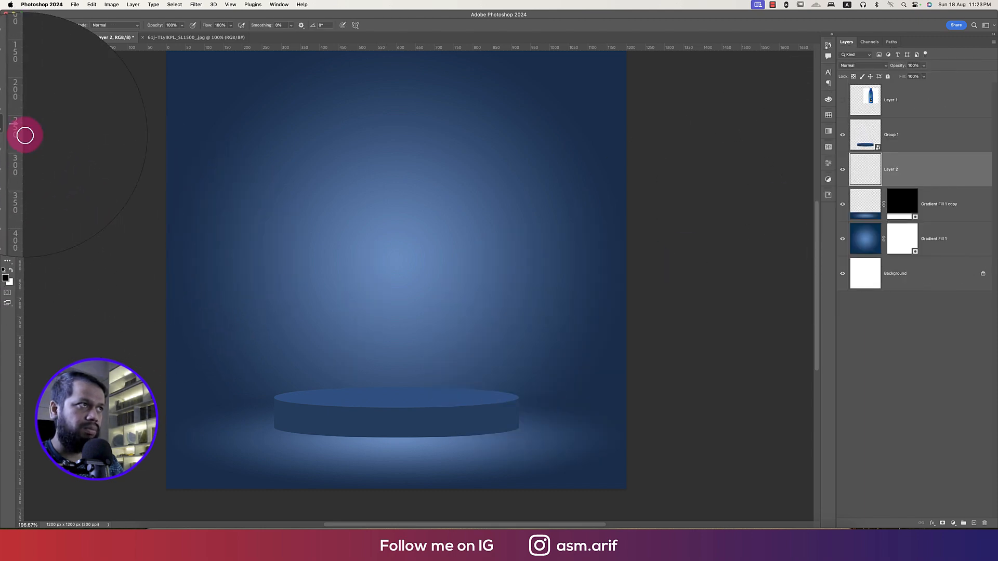
right_click(316, 167)
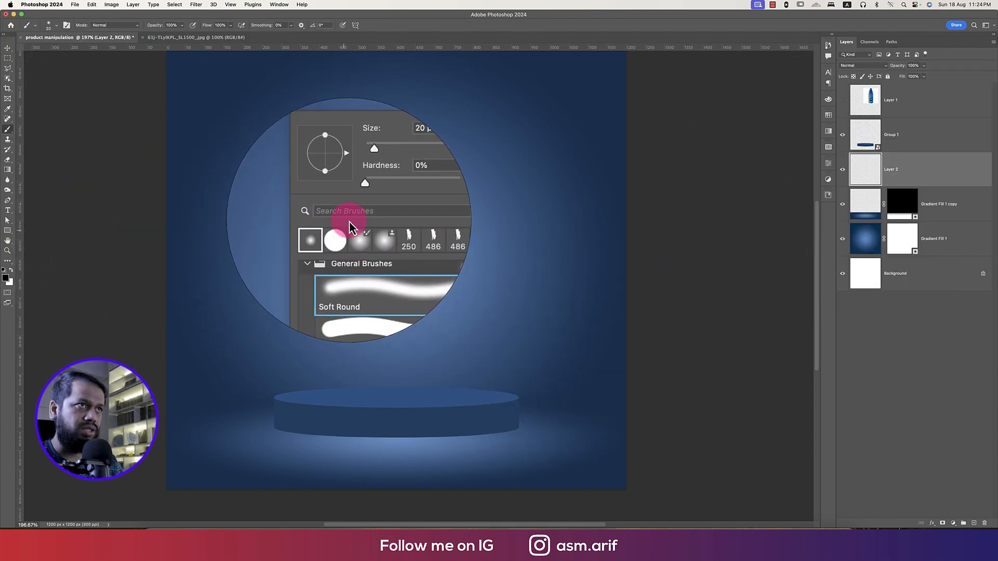
left_click(461, 26)
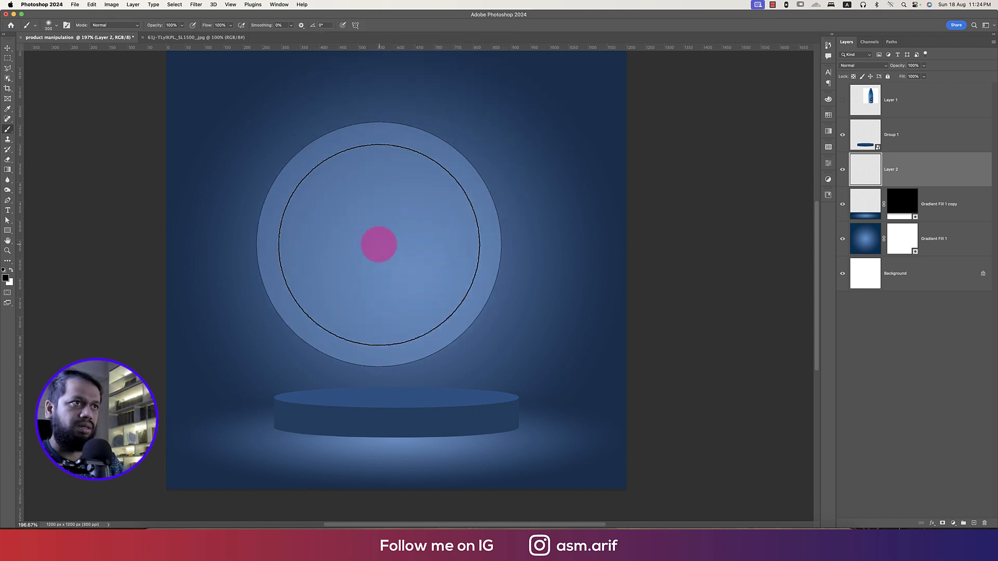
left_click(379, 244)
- Flatten the black dab to about 162% width and 11% height, and place it under the podium's lower-left edge as a shadow
key("ctrl+t")
left_click_drag(381, 151, 406, 432)
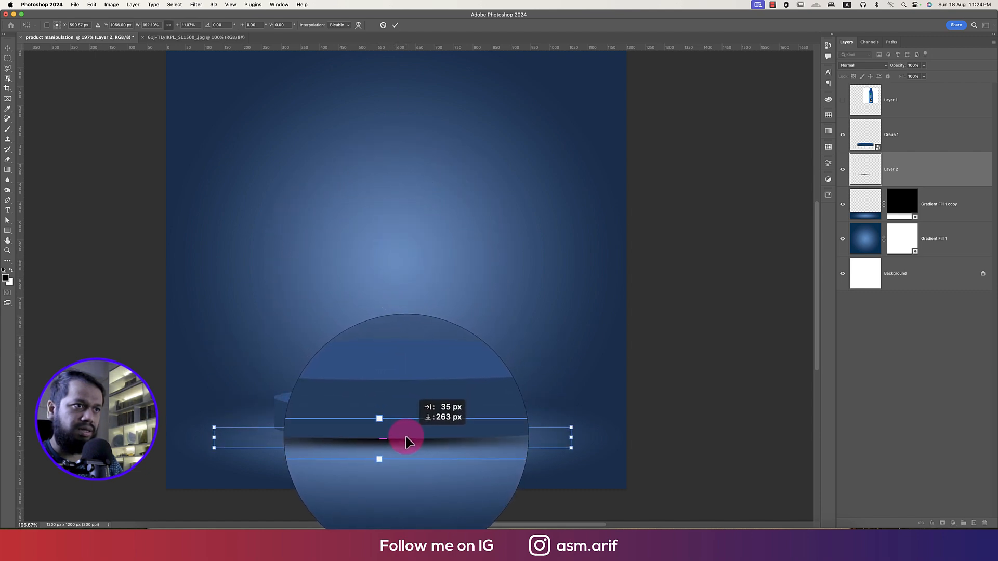
left_click_drag(399, 434, 339, 439)
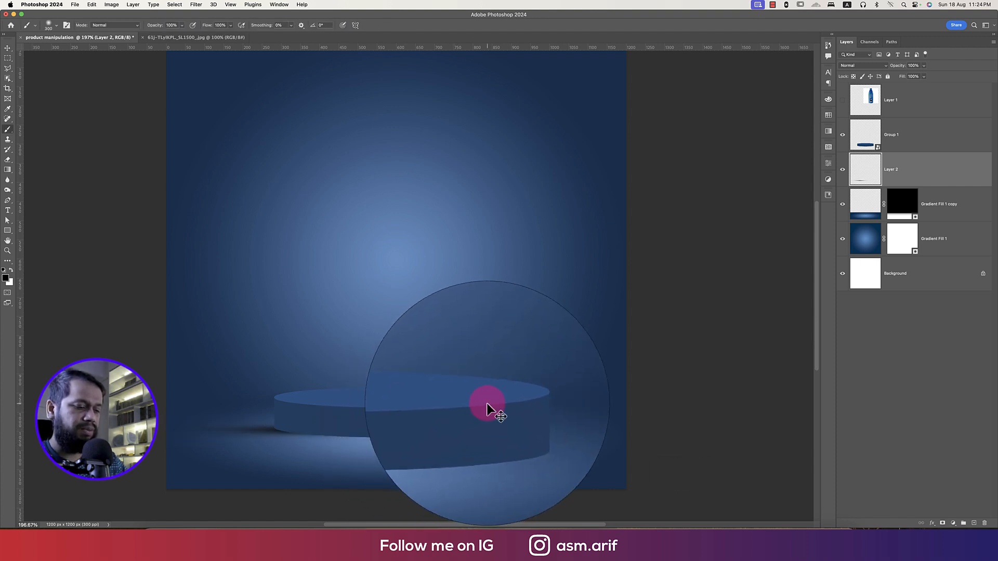
- Duplicate the shadow layer, enlarge the copy to about 1223 x 71 px and position it under the podium's front edge
key("super+j")
key("super+t")
left_click_drag(488, 424, 607, 430)
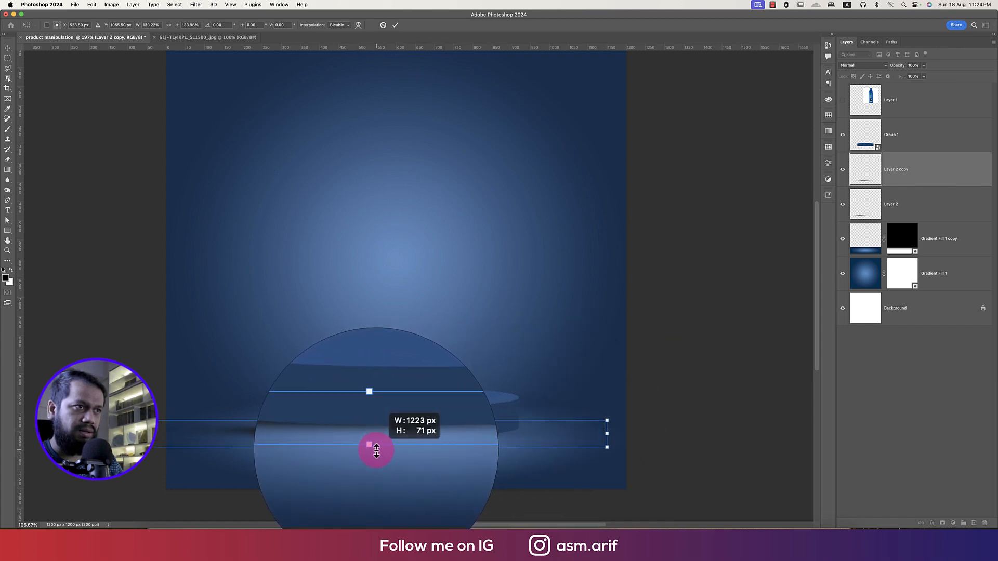
key("Return")
key("b")
- Duplicate the front shadow, shrink the copy to about 64% width and 73% height, and position it beneath the podium's right edge
key("super+j")
key("super+t")
left_click_drag(139, 433, 308, 428)
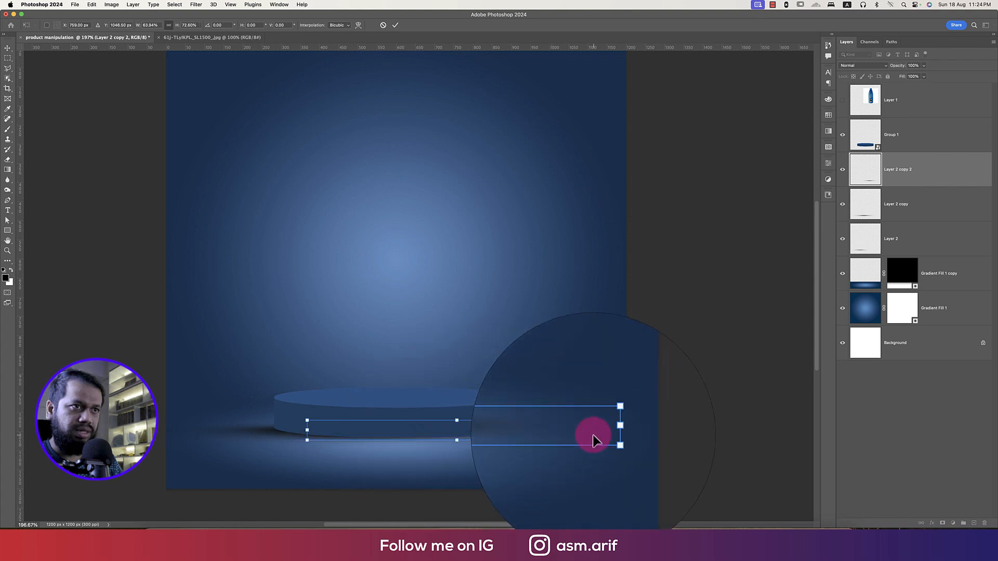
left_click_drag(538, 433, 543, 432)
key("Right")
key("Right")
key("Right")
key("Right")
key("Right")
key("Right")
key("Right")
key("Right")
key("Right")
key("Right")
key("Right")
key("Right")
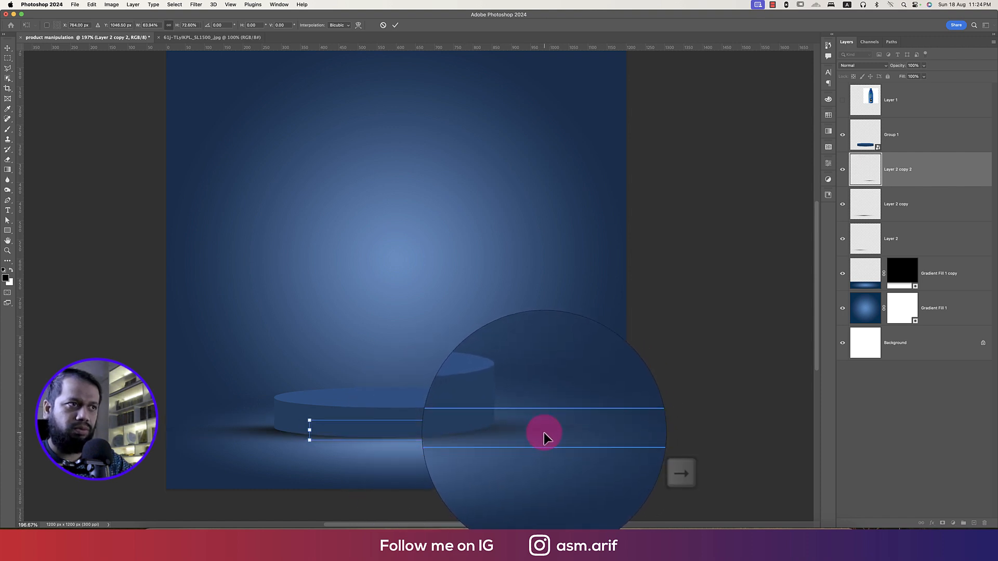
key("Return")
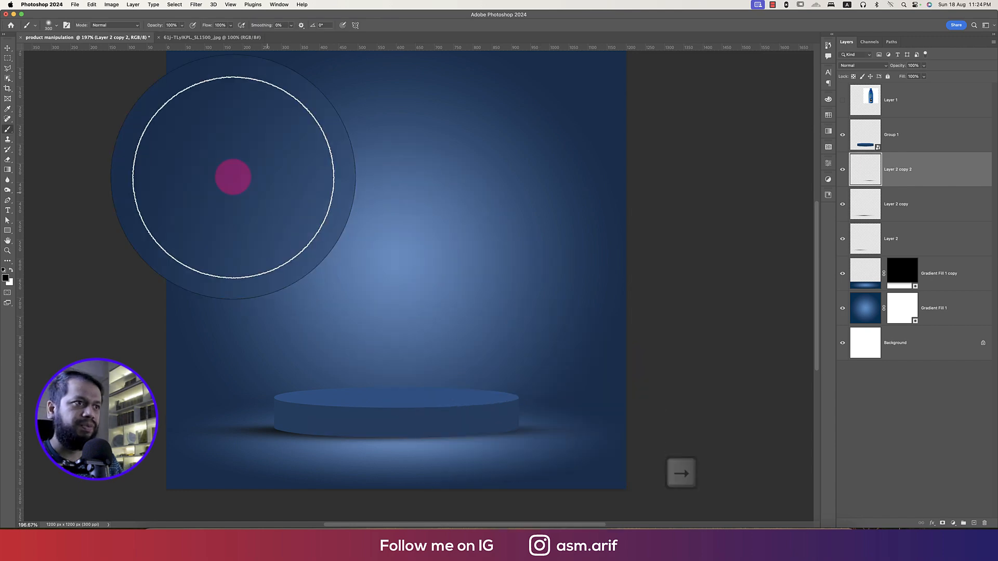
- Open the podium smart object for editing and recolor its top ellipse to #0a4688
left_click(8, 50)
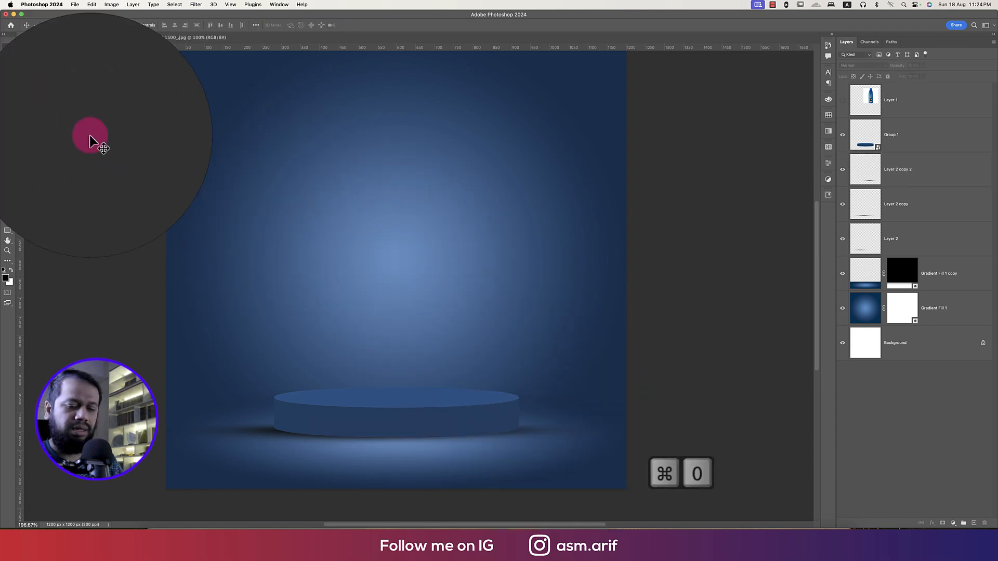
key("super+0")
left_click(470, 430)
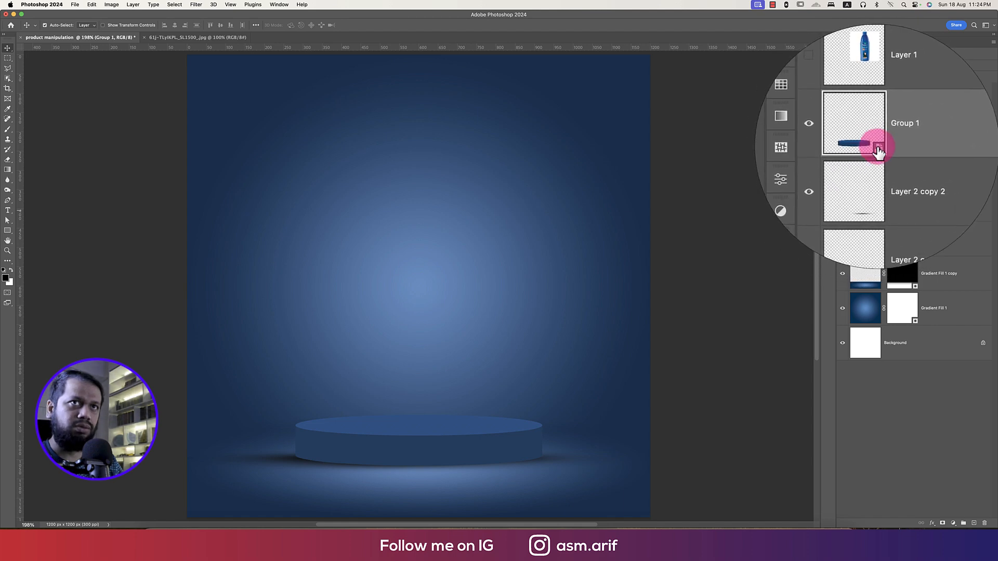
double_click(877, 150)
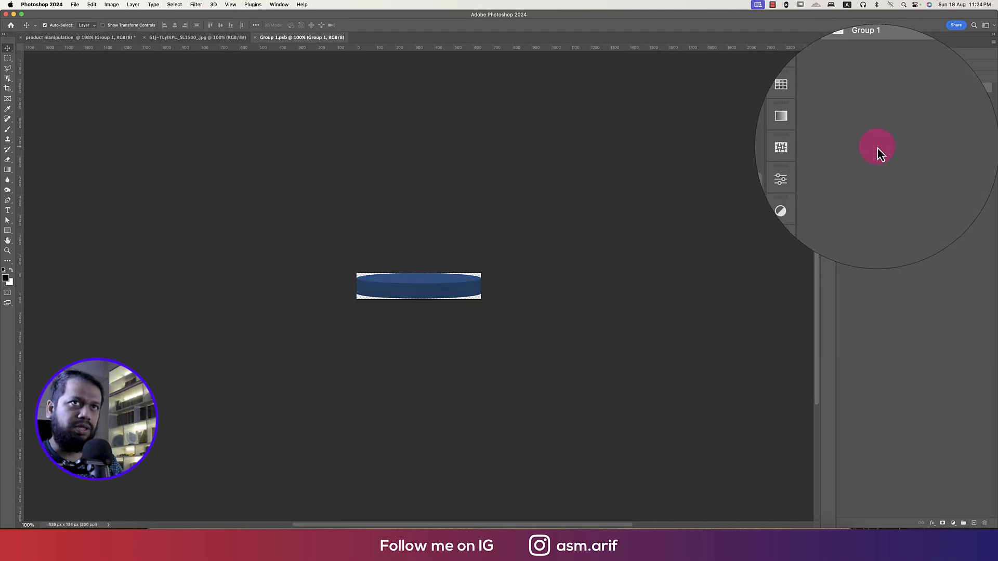
left_click(430, 285)
double_click(880, 98)
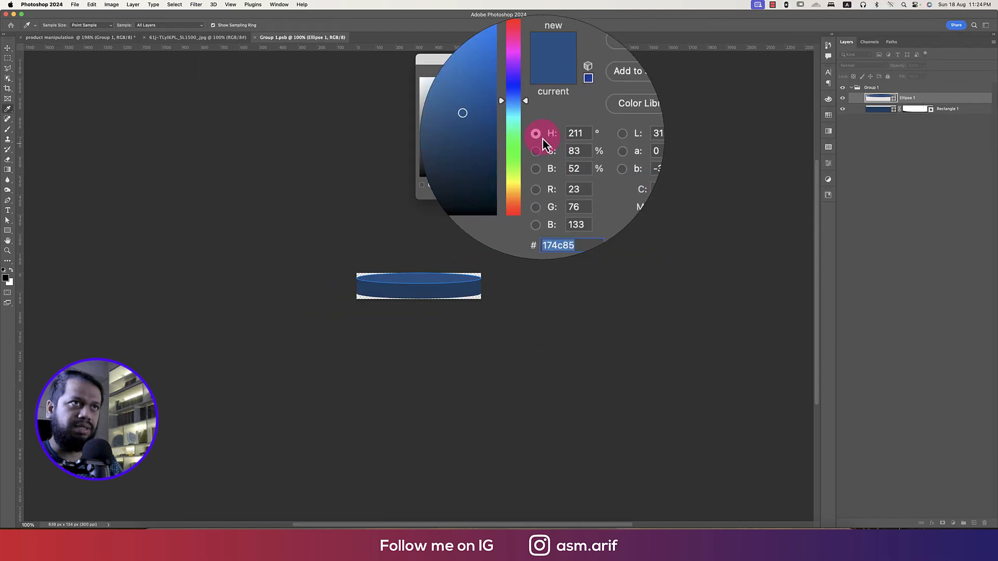
left_click(591, 83)
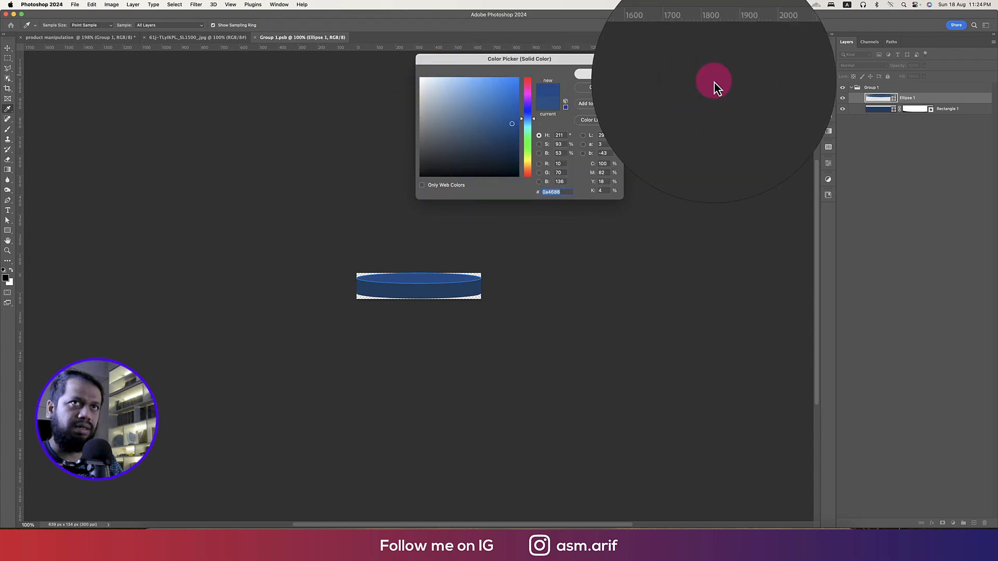
- Recolor the podium's side rectangle to a more saturated dark blue, and save and close the smart object
double_click(878, 109)
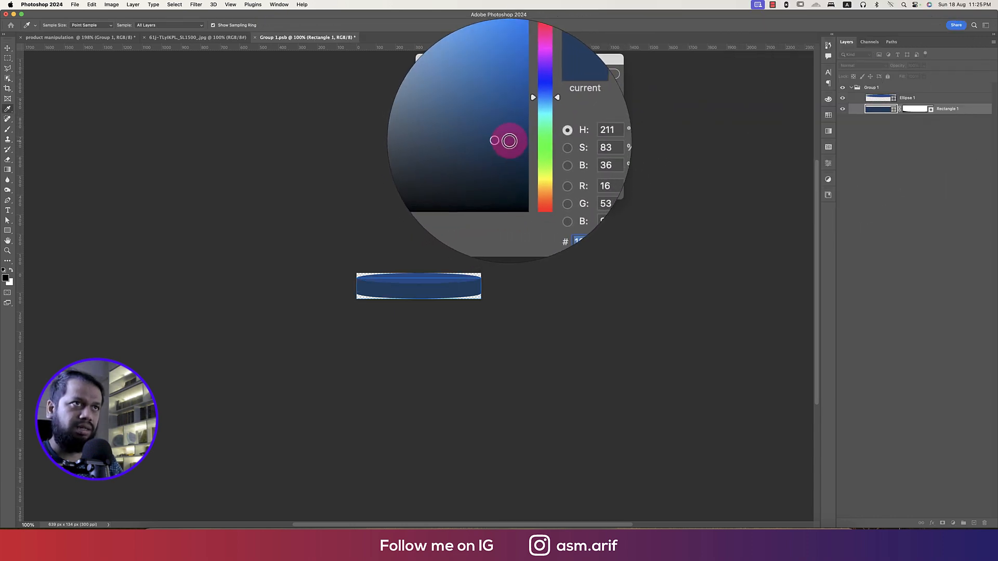
left_click(591, 82)
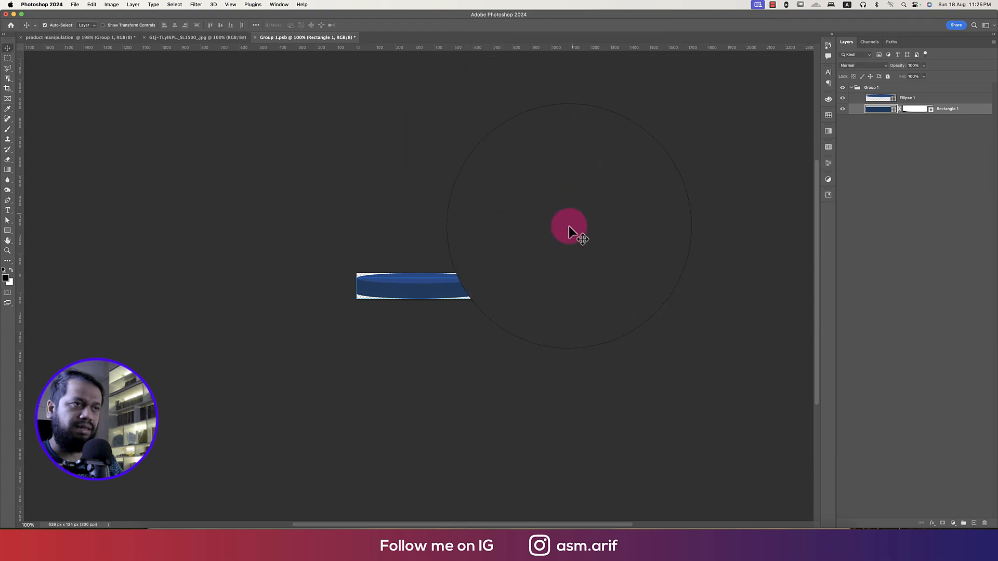
left_click(253, 37)
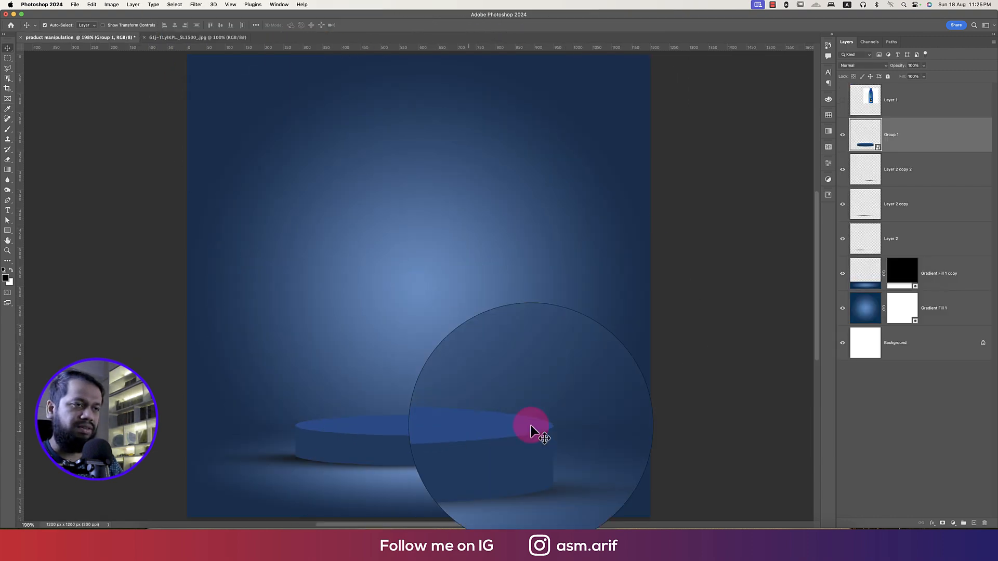
- Show the bottle image layer, move it near the canvas center above the podium, and enlarge it to about 766 x 766 px
scroll(453, 369, "down", 3)
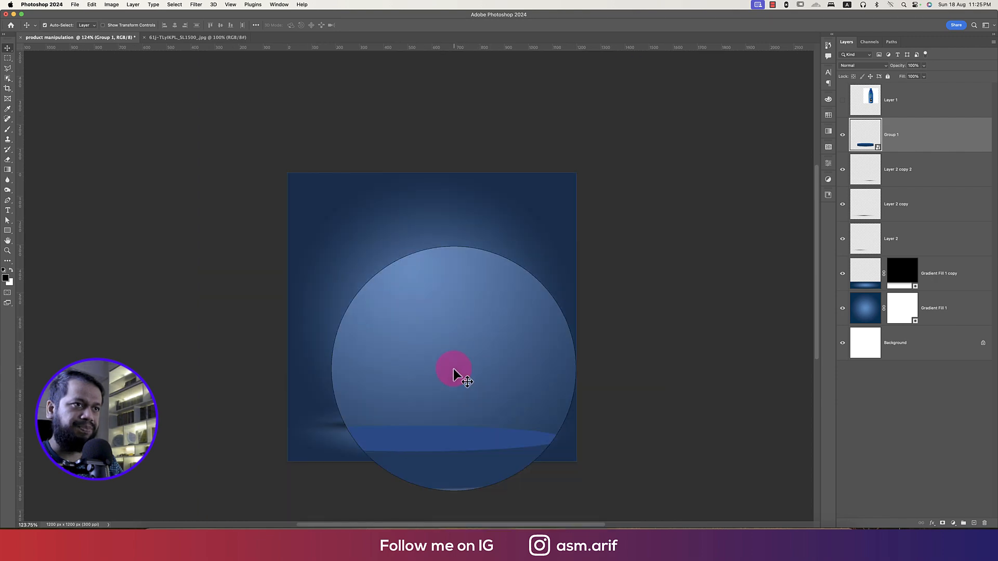
key("super+v")
left_click_drag(461, 300, 439, 278)
key("super+t")
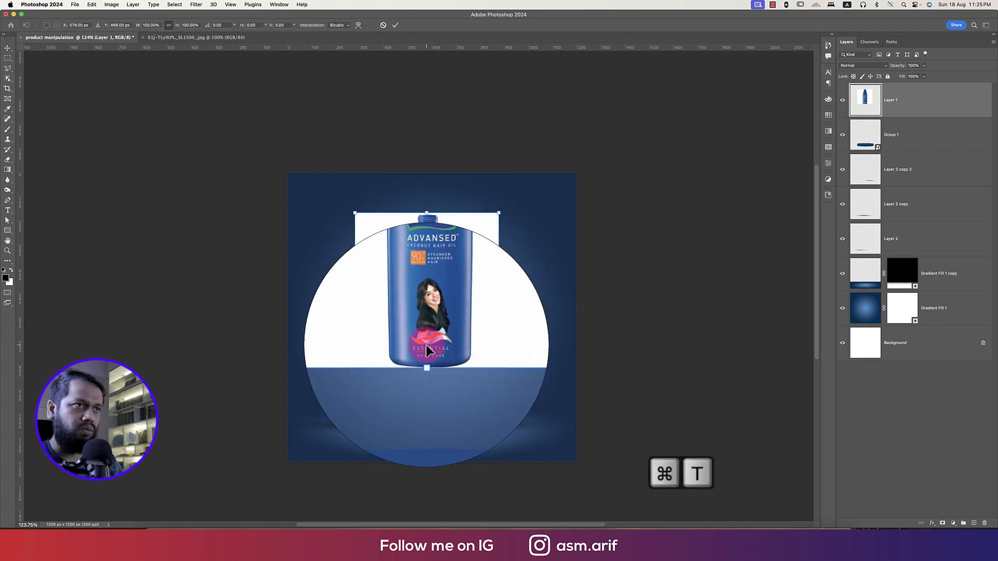
left_click_drag(427, 367, 429, 398)
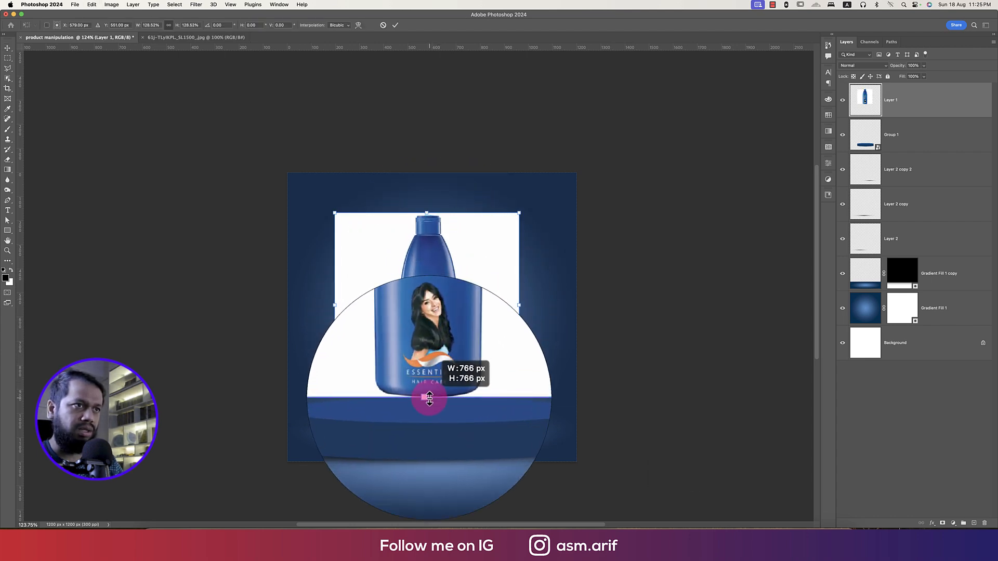
key("Return")
scroll(451, 301, "up", 5)
left_click_drag(480, 304, 456, 271)
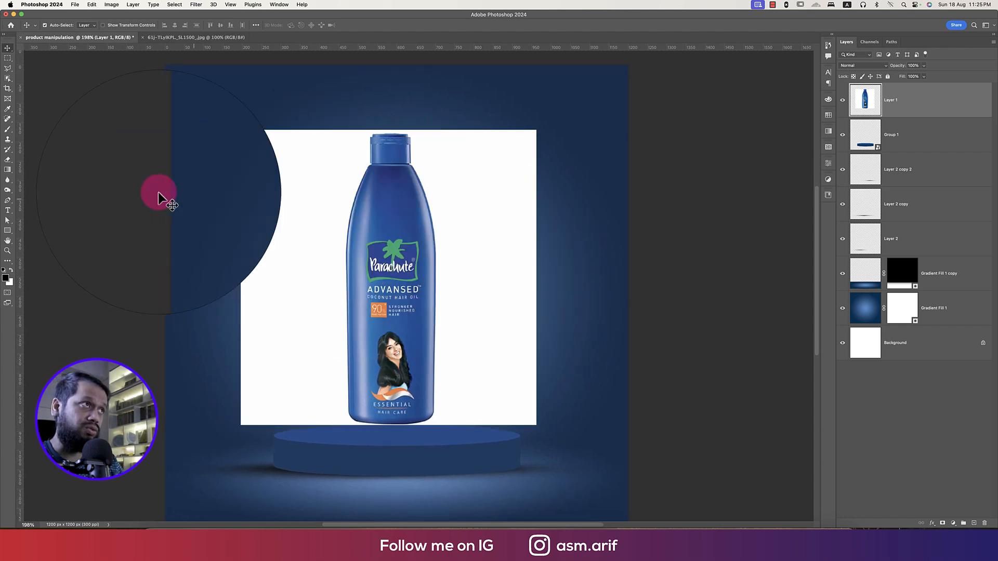
- Select the bottle with Object Selection and refine it in Select and Mask: Smooth 44, Shift Edge -49%, output to New Layer with Layer Mask
left_click(7, 79)
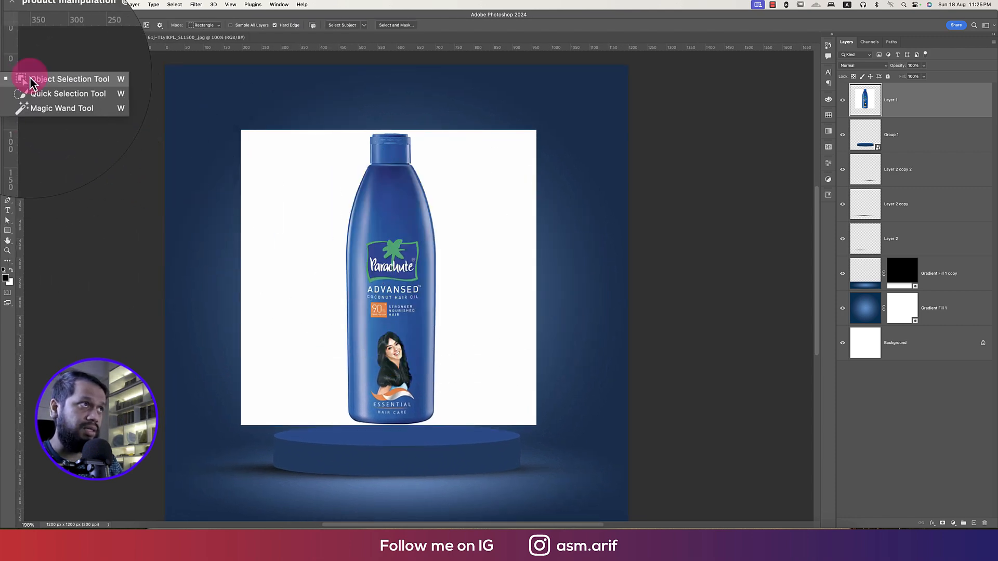
left_click(31, 80)
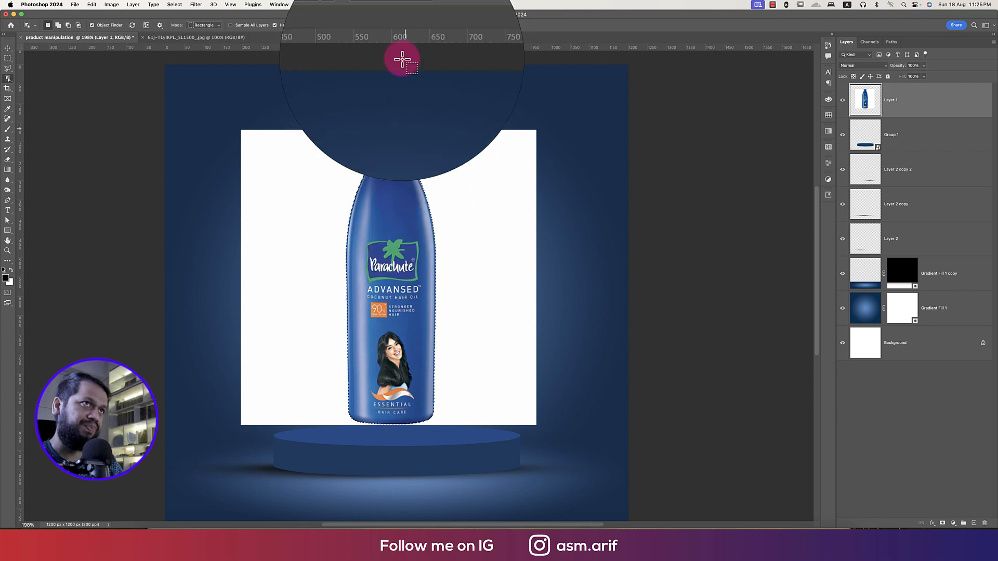
left_click(401, 26)
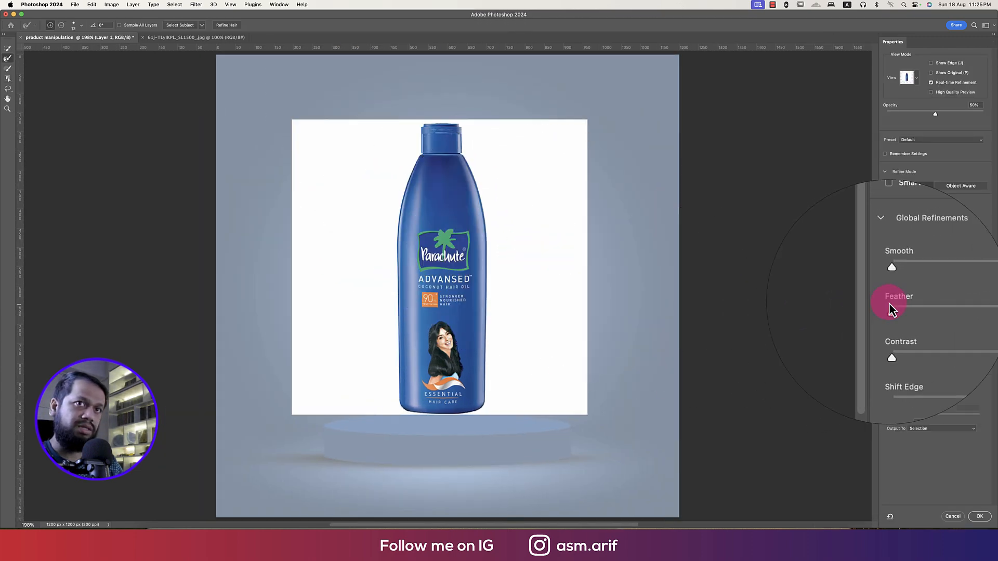
left_click(930, 285)
left_click(914, 351)
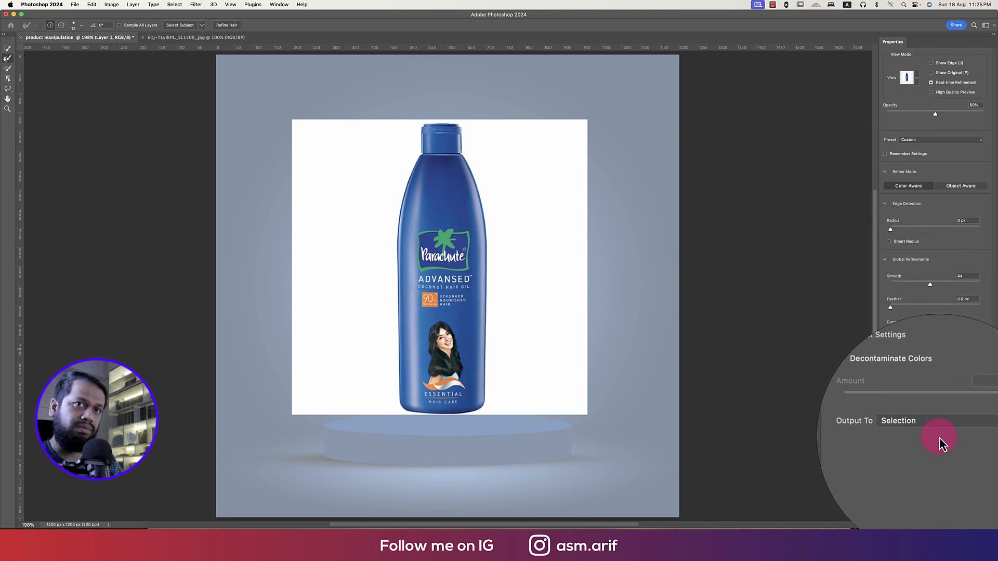
left_click(961, 431)
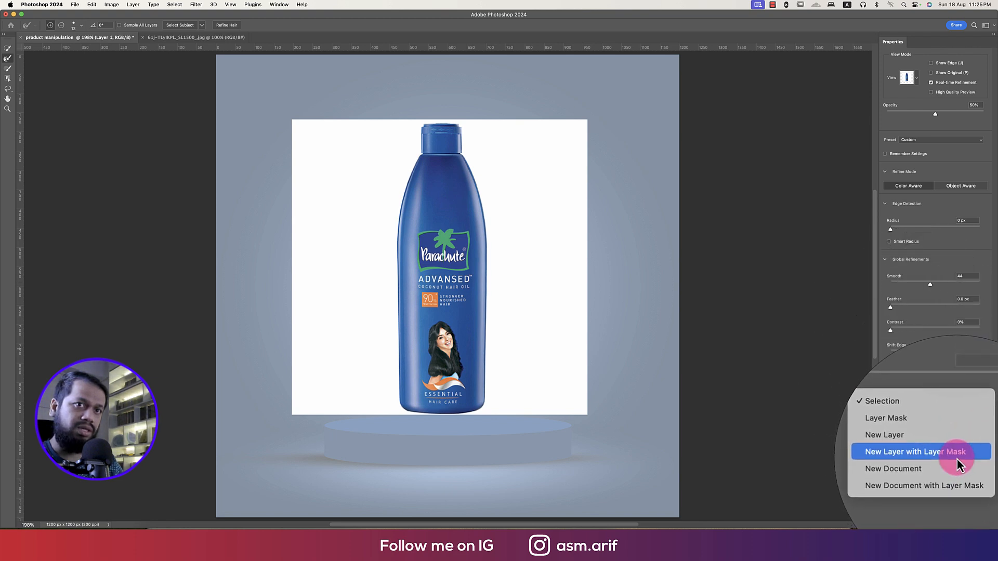
left_click(959, 452)
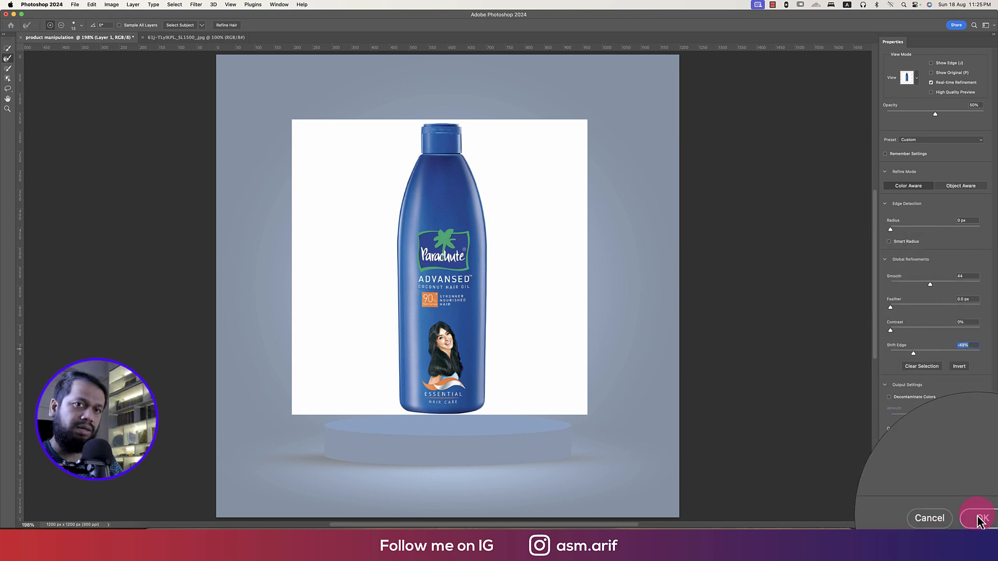
left_click(981, 518)
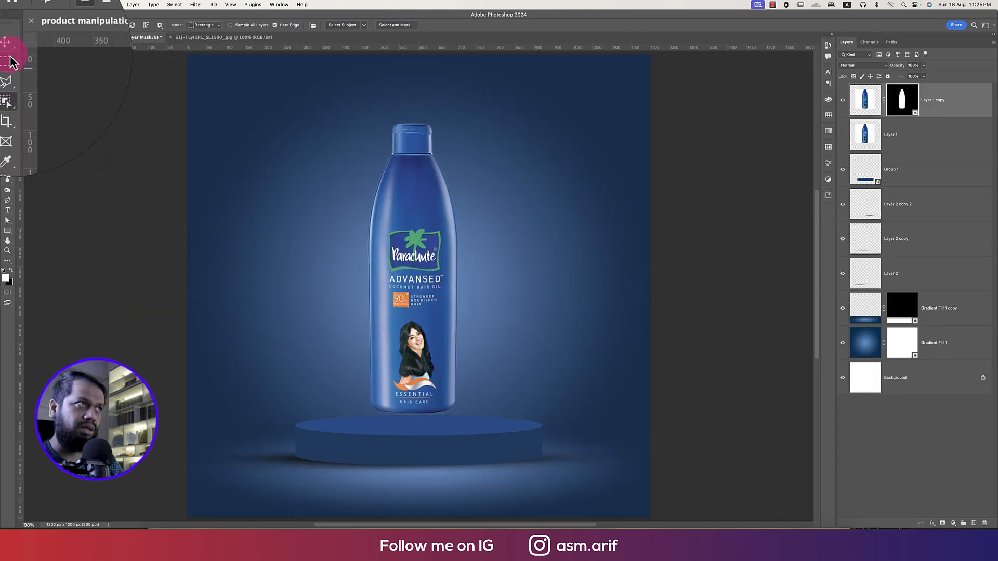
- Delete the original white-background bottle layer and apply the layer mask on the cut-out copy
left_click(7, 48)
left_click(904, 133)
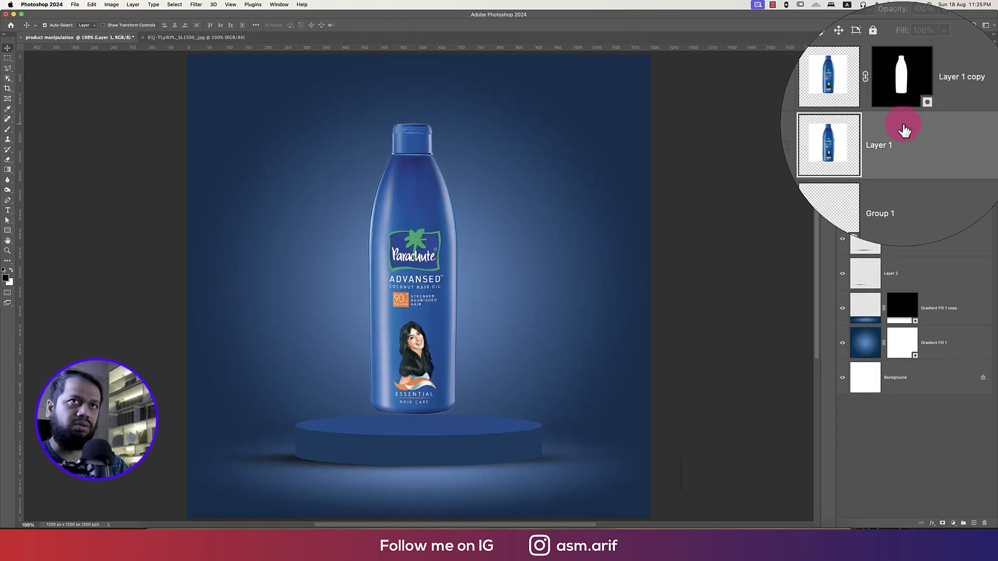
key("Delete")
right_click(911, 104)
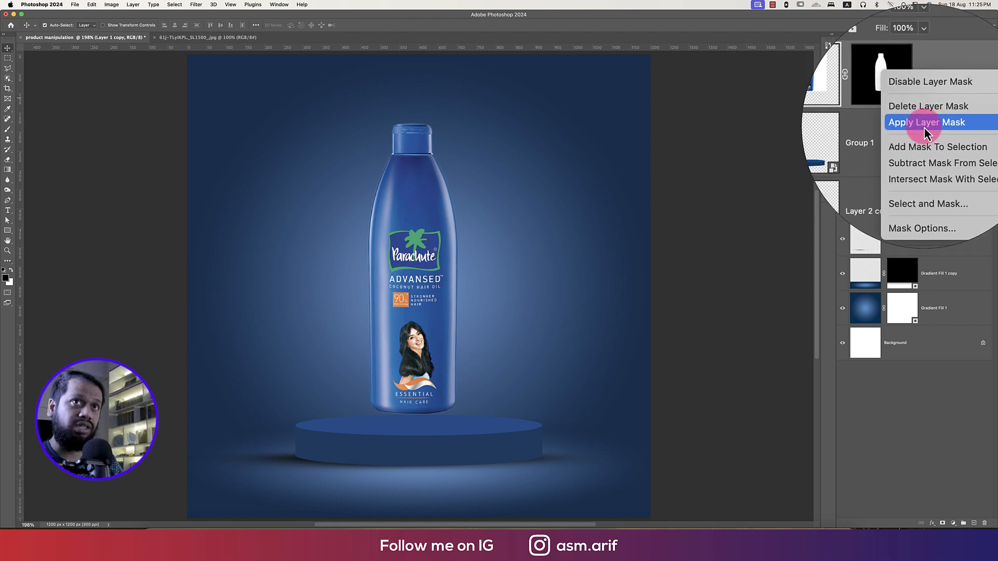
left_click(925, 132)
- Move the cut-out bottle down so it stands centered on the podium's top surface
key("ctrl+t")
left_click_drag(407, 275, 414, 317)
key("Return")
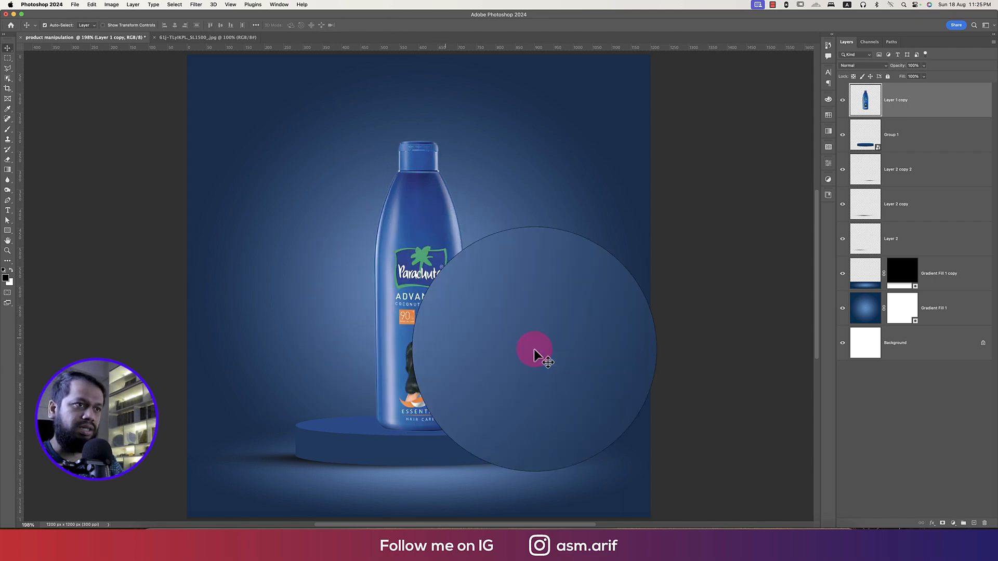
- Group the podium and its shadow layers as BASE, and rename the bottle layer PRODUCT
left_click(927, 143)
left_click(941, 244, "shift")
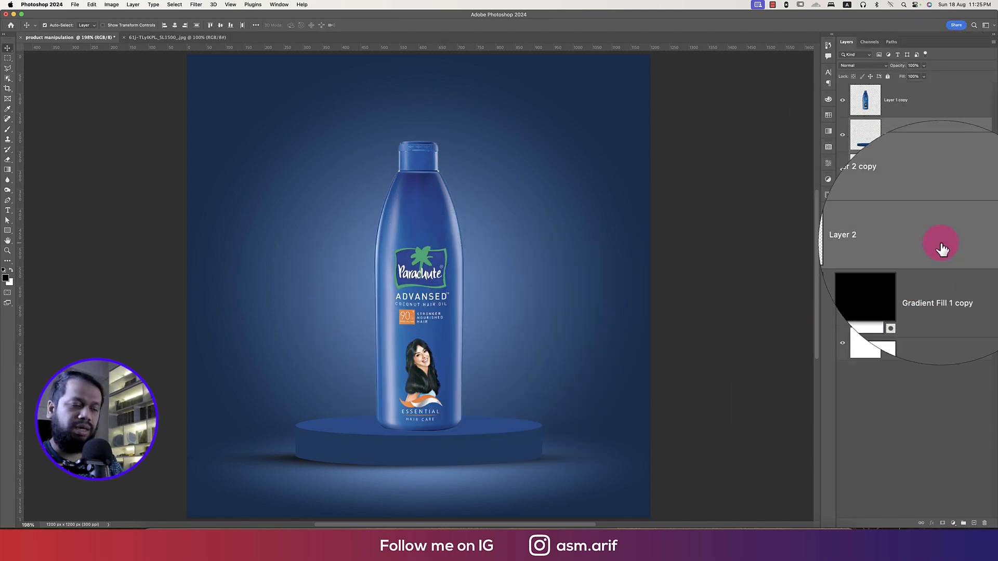
key("super+g")
double_click(872, 122)
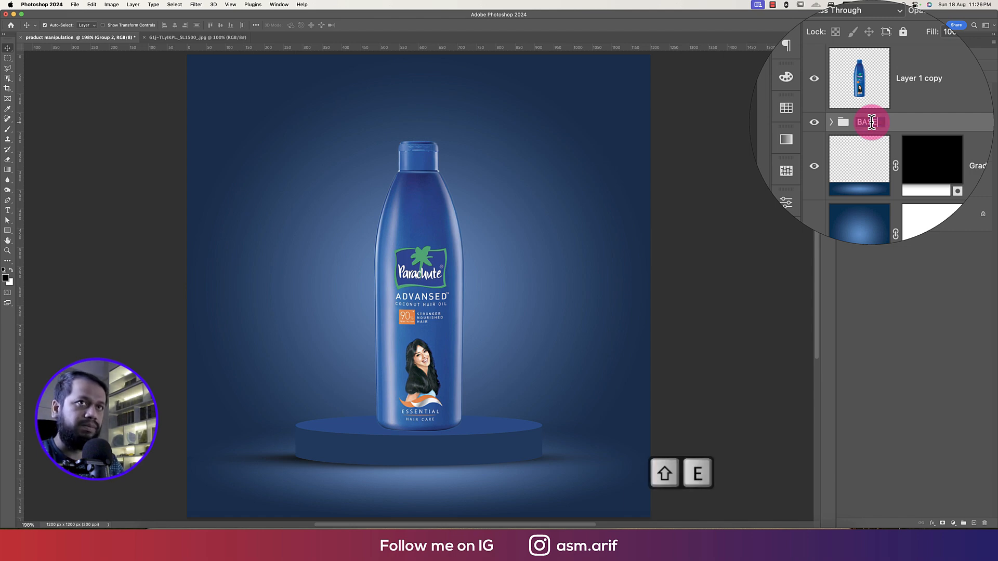
double_click(894, 98)
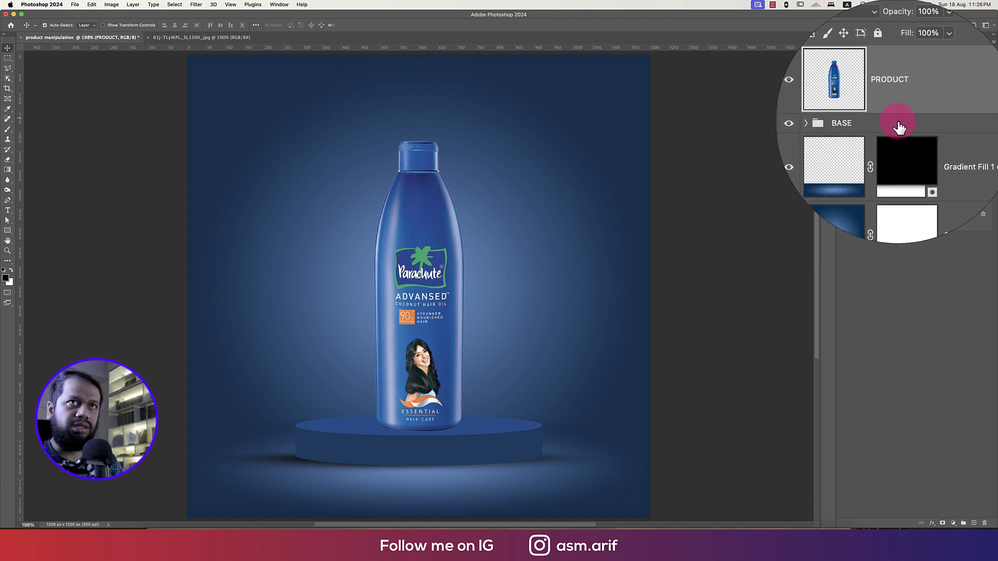
- Add a new layer between BASE and PRODUCT and stamp one soft black dab on it with the 300 px brush
left_click(900, 126)
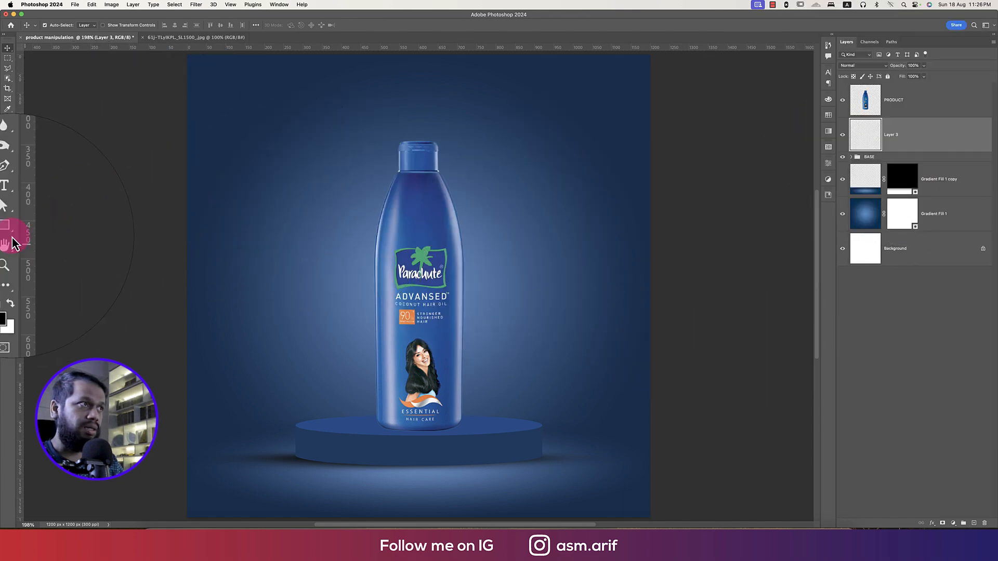
left_click(7, 129)
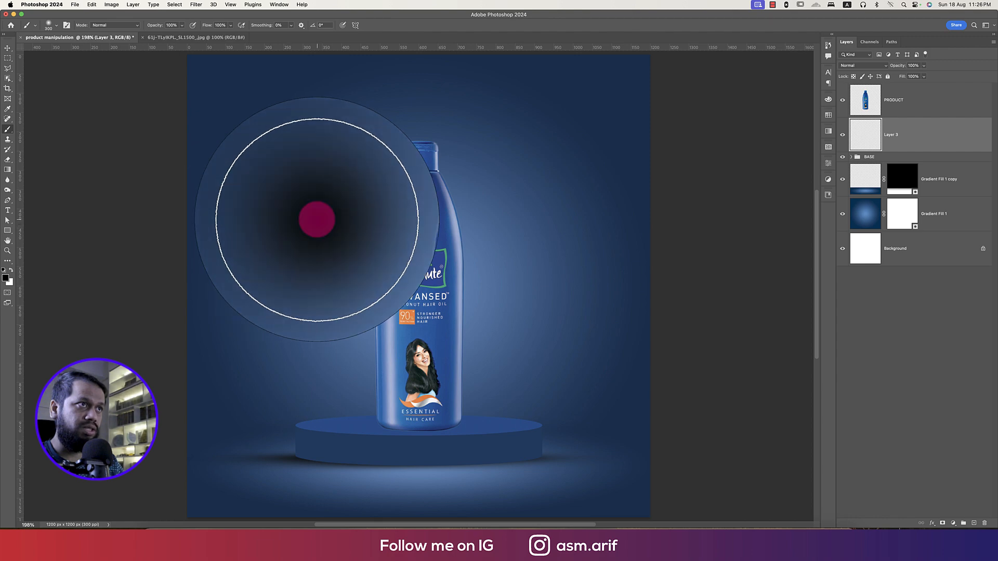
left_click(317, 221)
- Flatten the black dab to about 8% height and place it under the bottle's base as a contact shadow
key("super+t")
left_click_drag(319, 134, 419, 435)
scroll(419, 435, "up", 4)
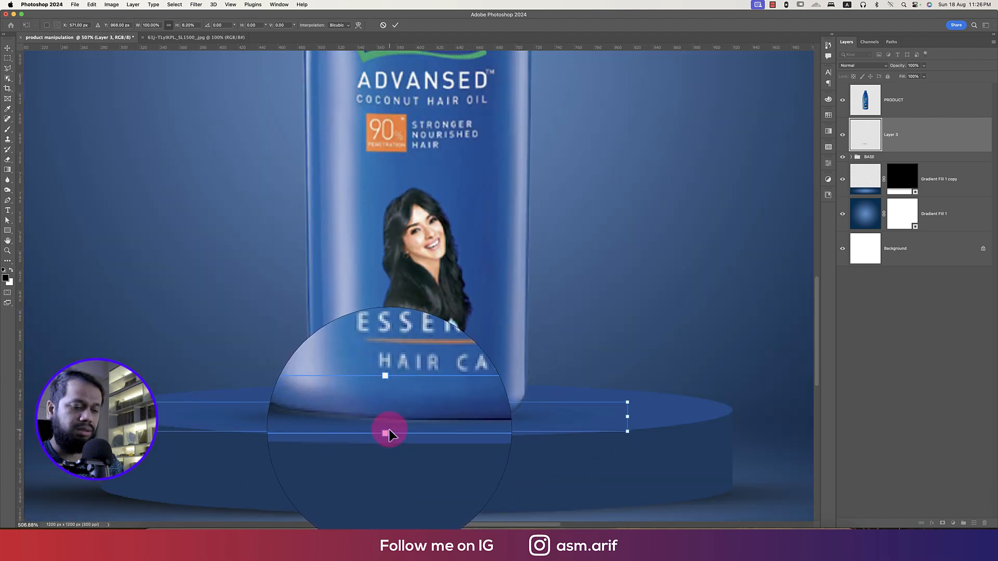
key("Return")
scroll(456, 357, "down", 1)
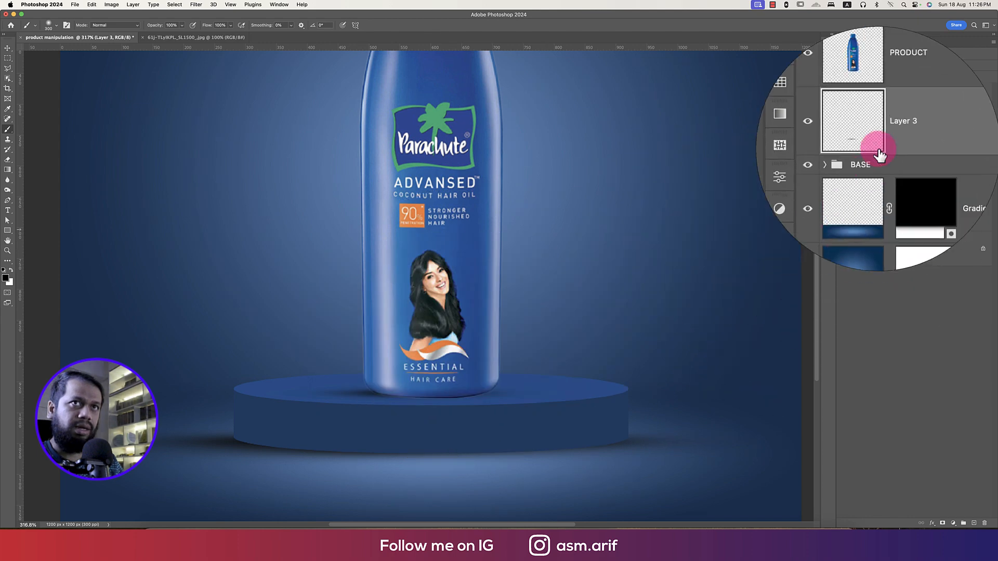
- Duplicate the bottle's contact shadow above the PRODUCT layer, position the copy along the bottle's bottom edge, and set its opacity to 60%
key("super+j")
left_click_drag(911, 140, 906, 78)
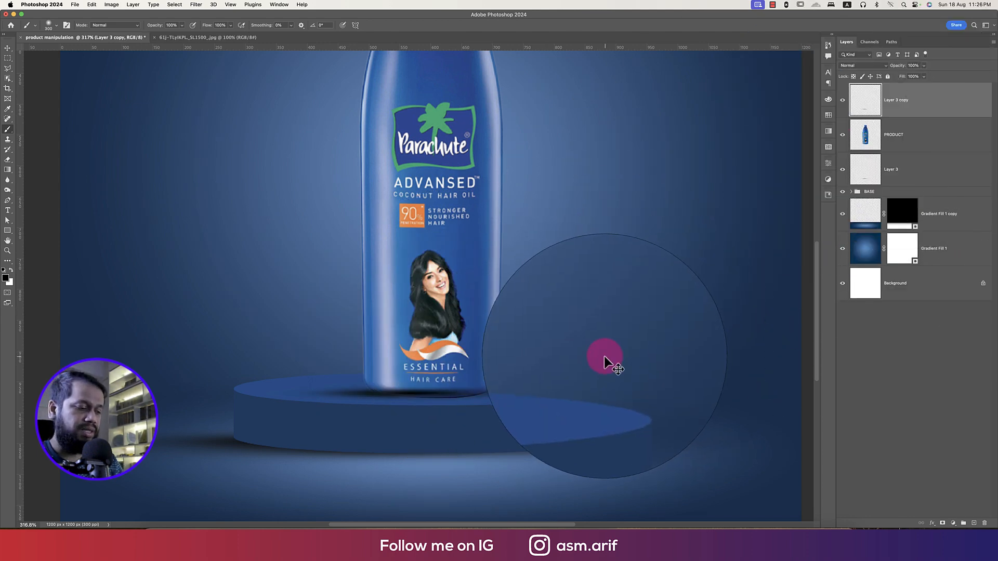
key("super+t")
left_click_drag(419, 403, 413, 406)
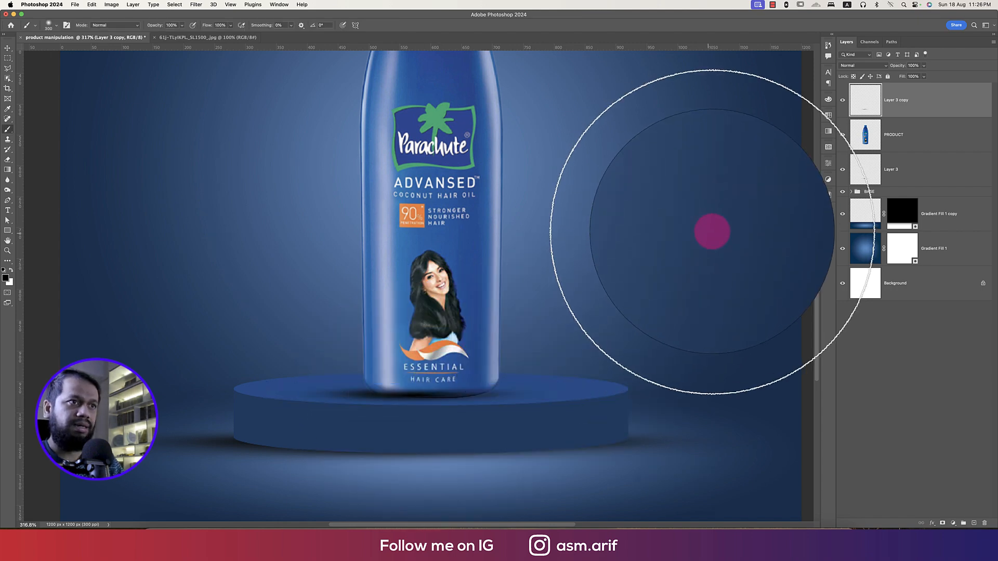
left_click_drag(903, 69, 896, 69)
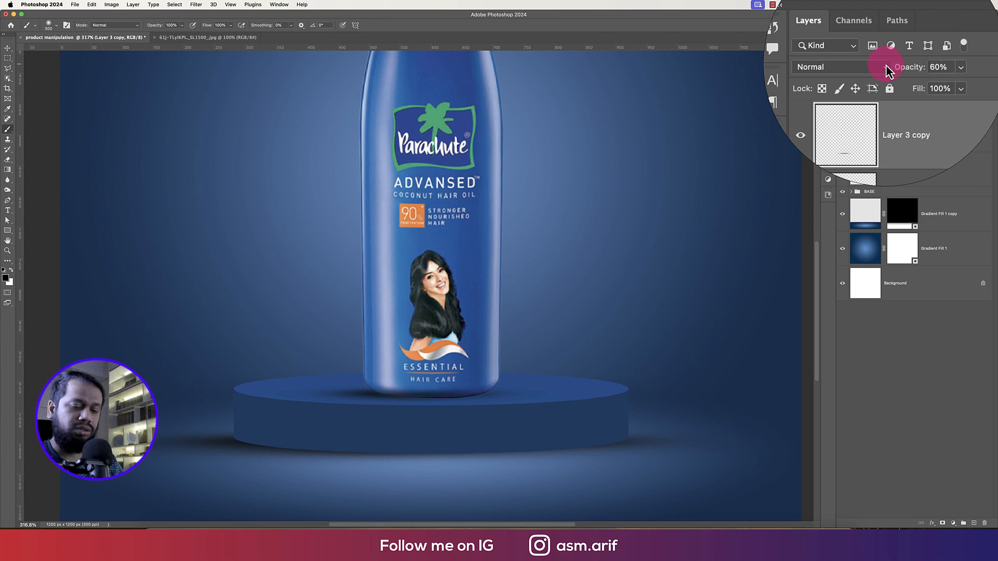
- Add a new layer directly above the PRODUCT layer and clip it to the bottle
key("super+0")
scroll(540, 141, "down", 5)
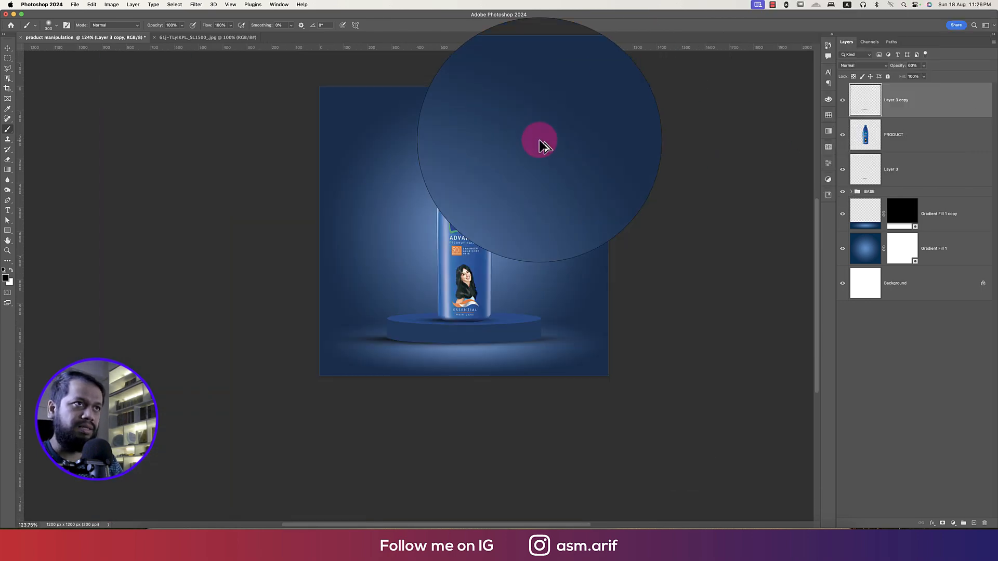
left_click(884, 140)
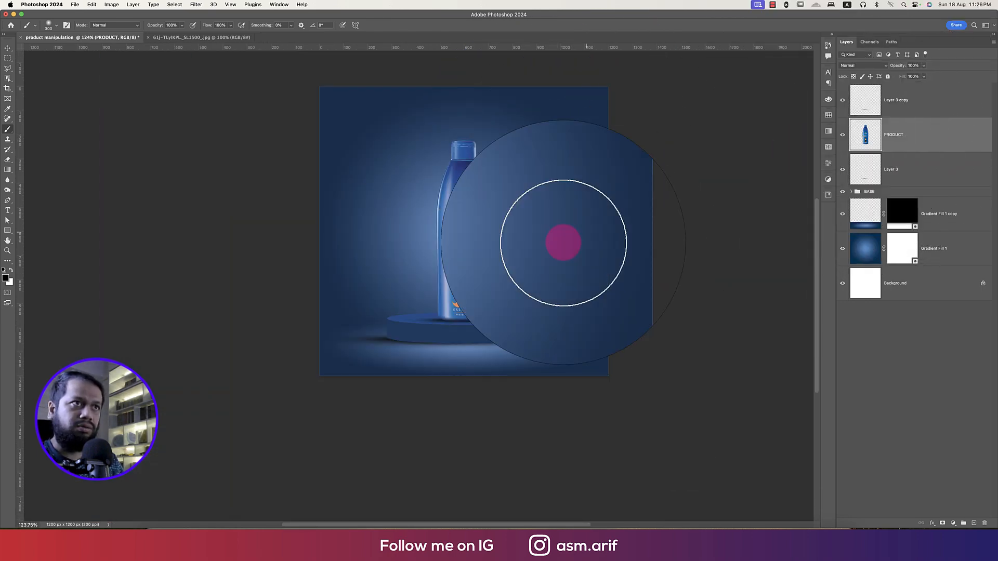
scroll(551, 247, "up", 3)
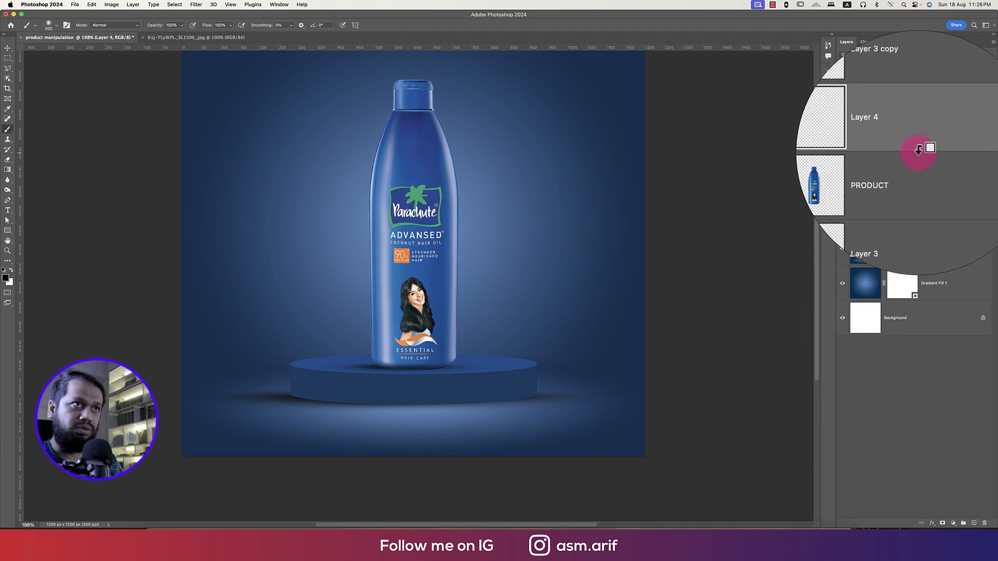
left_click(919, 151, "alt")
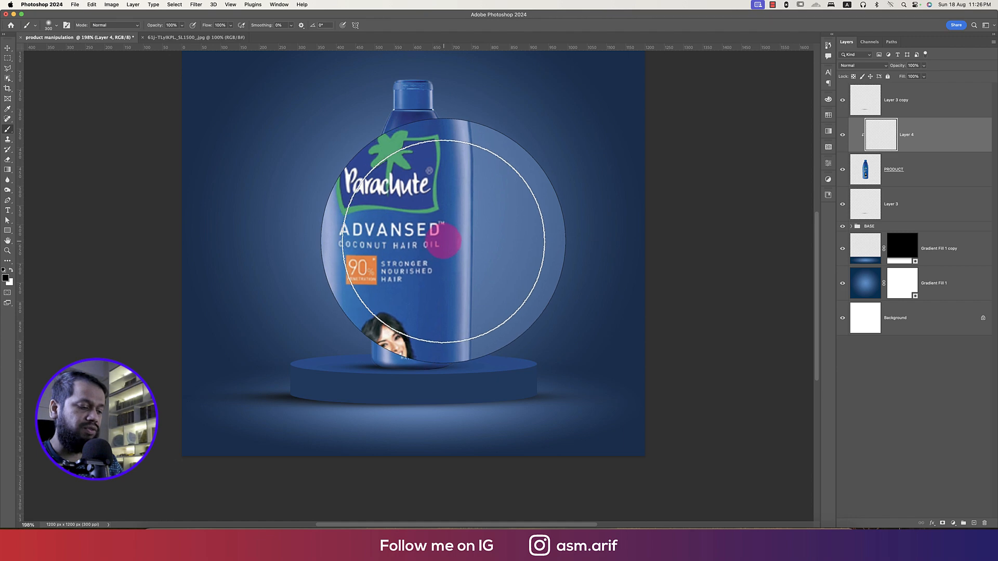
- Draw a black-to-transparent gradient from the bottle's left edge inward on the clipped layer and set its blend mode to Soft Light
key("g")
mouse_move(350, 229)
left_mouse_down()
mouse_move(424, 223)
mouse_move(432, 239)
left_mouse_up()
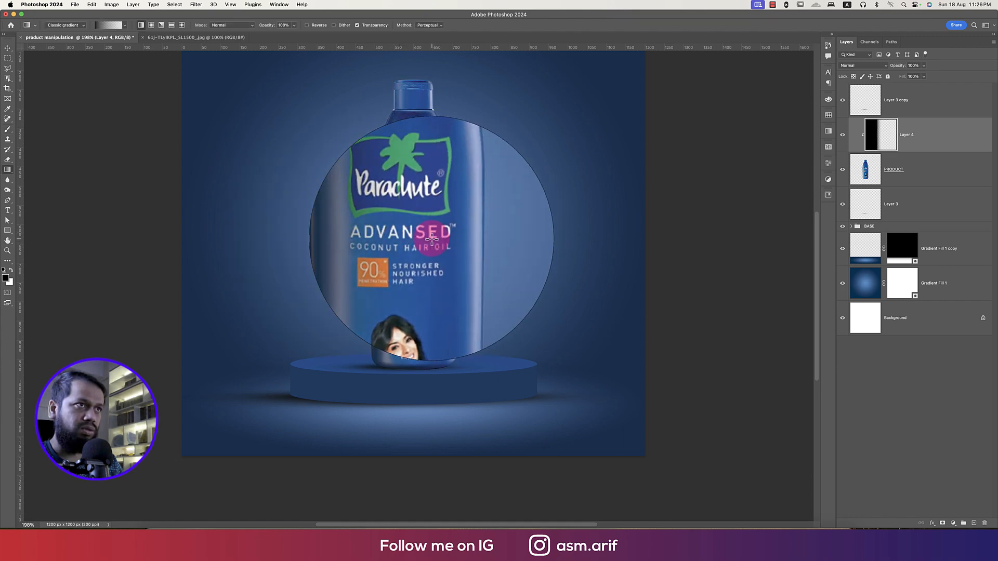
left_click(864, 66)
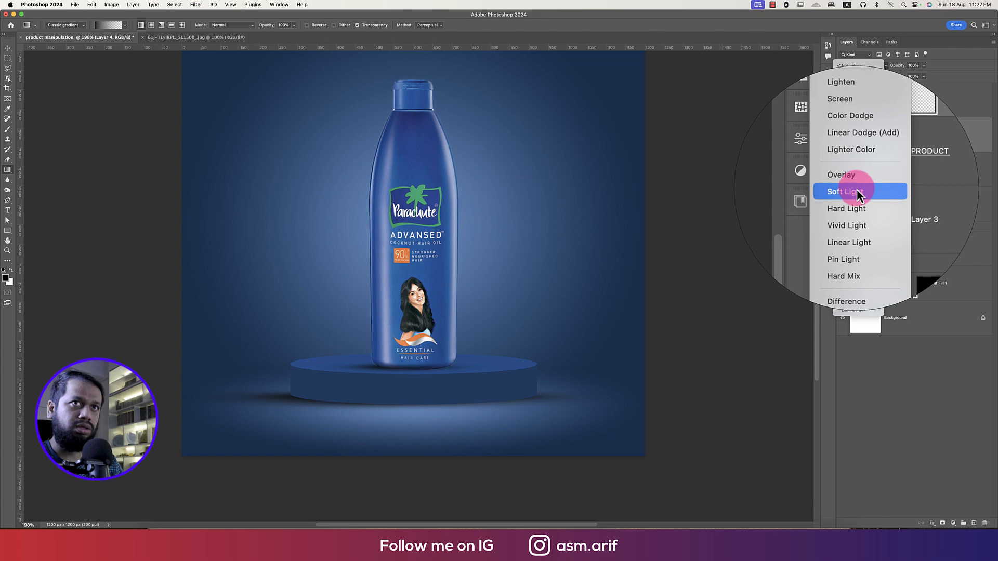
left_click(857, 193)
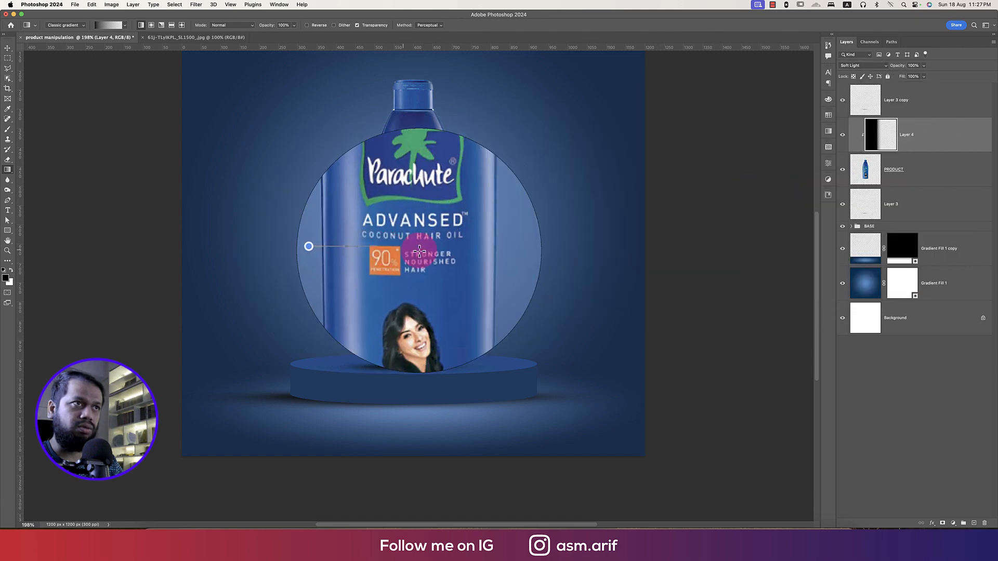
- Add another layer clipped to the bottle above the gradient shading and paint a soft white highlight down the bottle's right edge
scroll(432, 219, "down", 3)
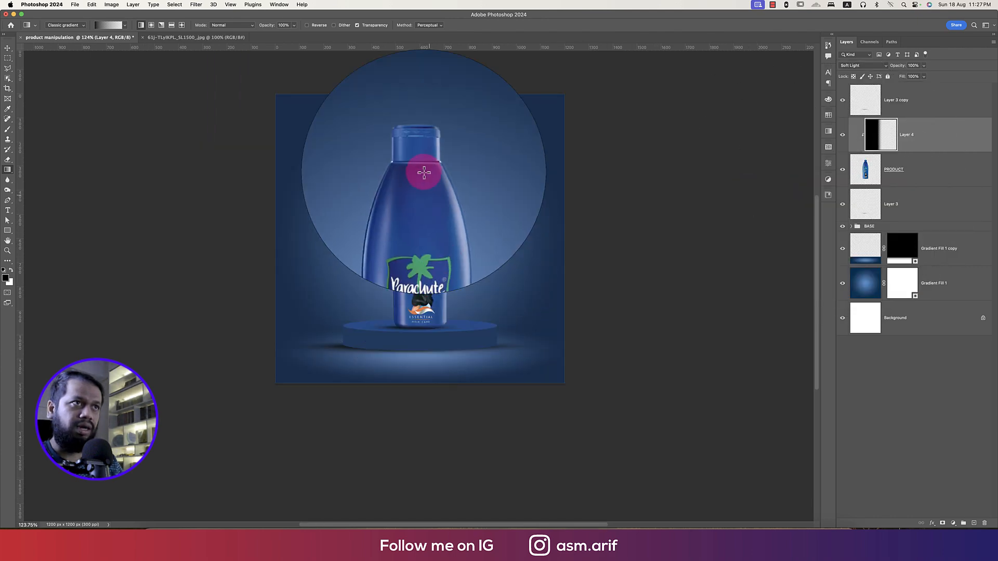
left_click(975, 524)
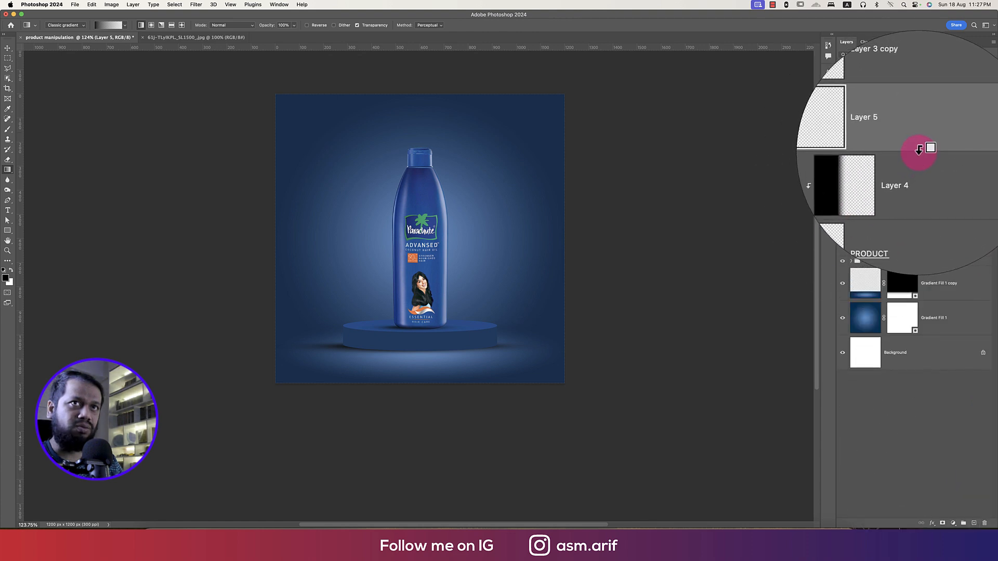
scroll(479, 237, "up", 3)
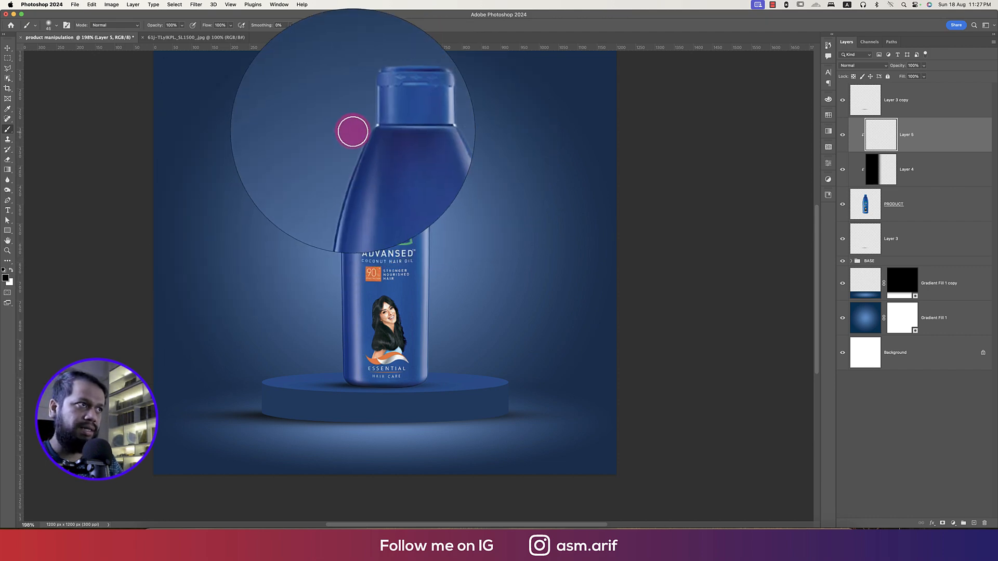
left_click(11, 271)
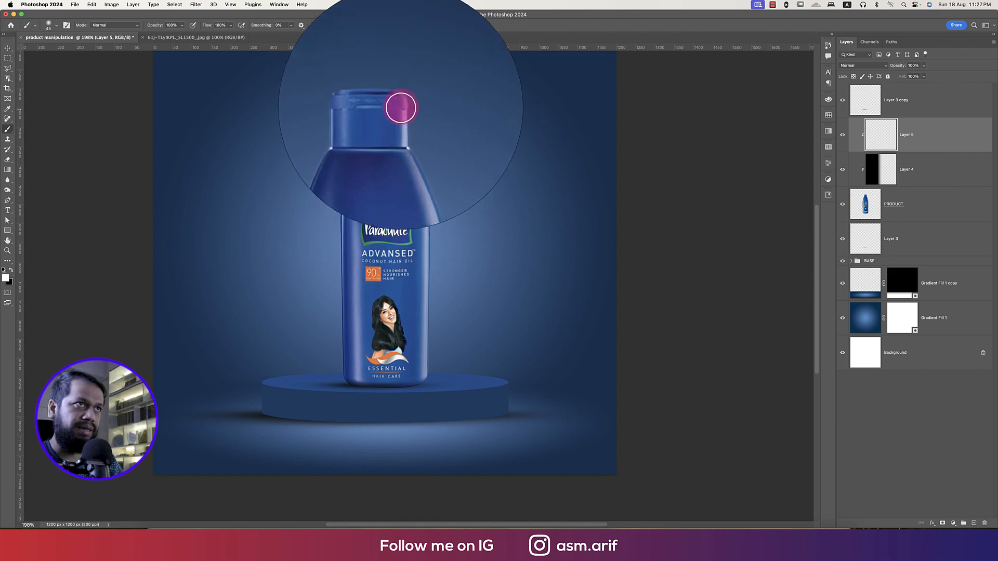
mouse_move(404, 102)
left_mouse_down()
mouse_move(430, 201)
mouse_move(426, 379)
left_mouse_up()
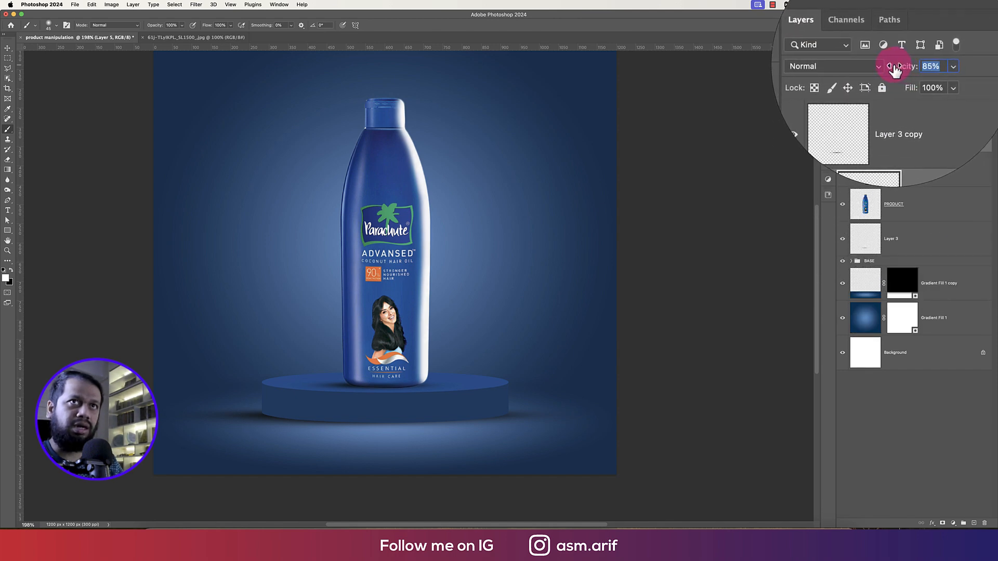
- Set the white highlight layer to 84% opacity and Soft Light, and toggle its visibility to compare the effect
left_click_drag(895, 70, 876, 69)
left_click(875, 68)
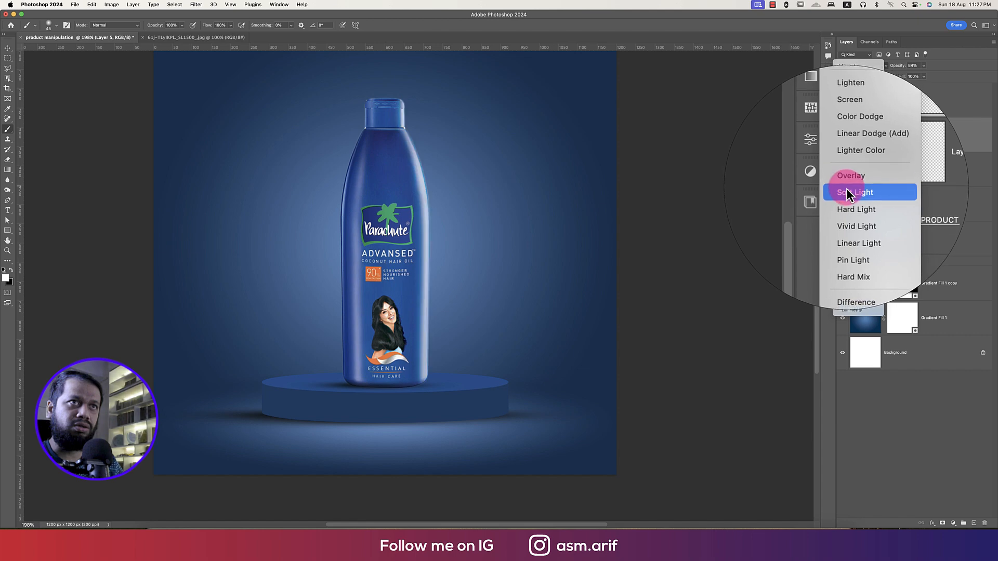
left_click(848, 194)
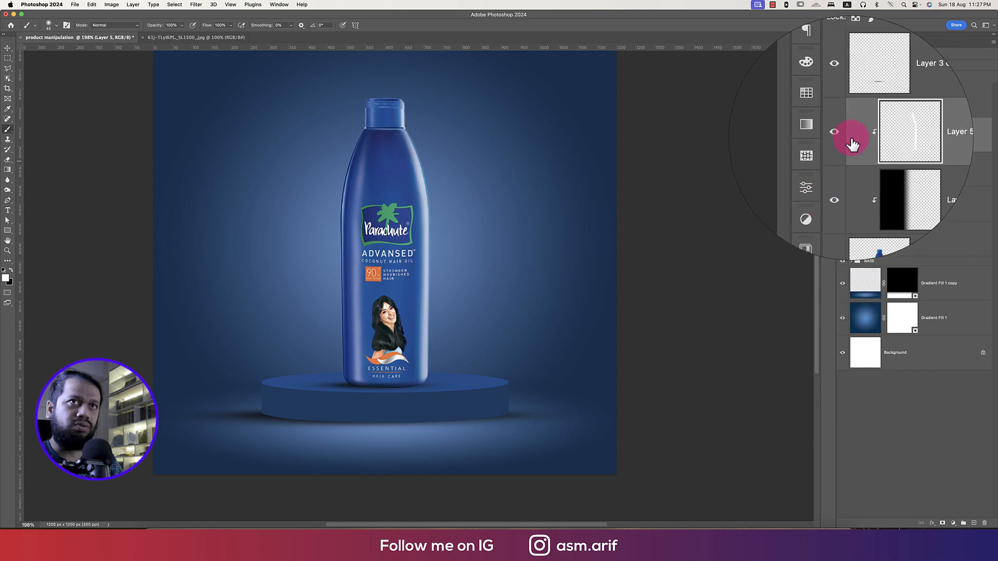
left_click(842, 137)
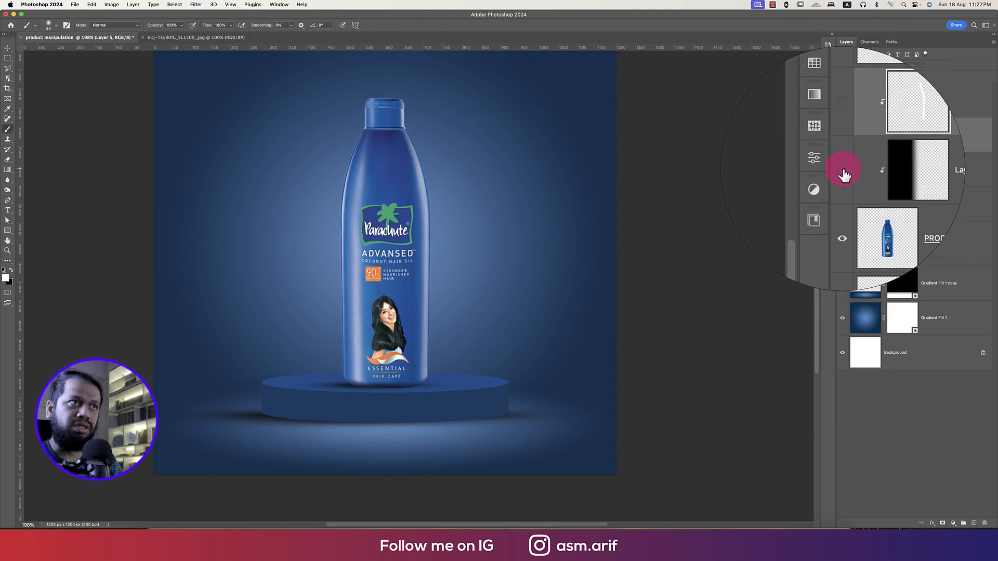
left_click(843, 135)
- Place the grunge-background spotlight .avif image as an embedded object, accepting its Camera Raw settings unchanged
key("super+0")
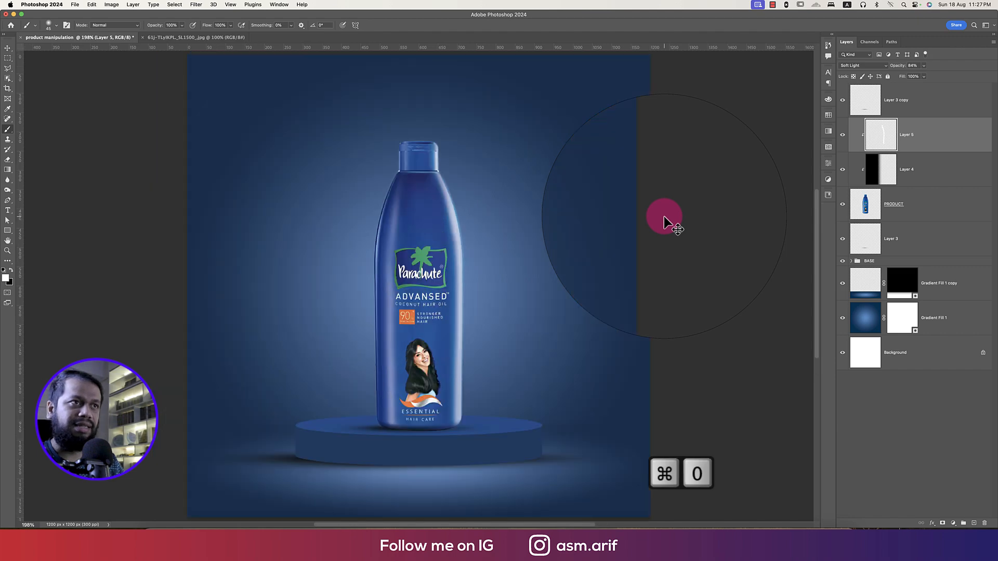
scroll(558, 225, "down", 4)
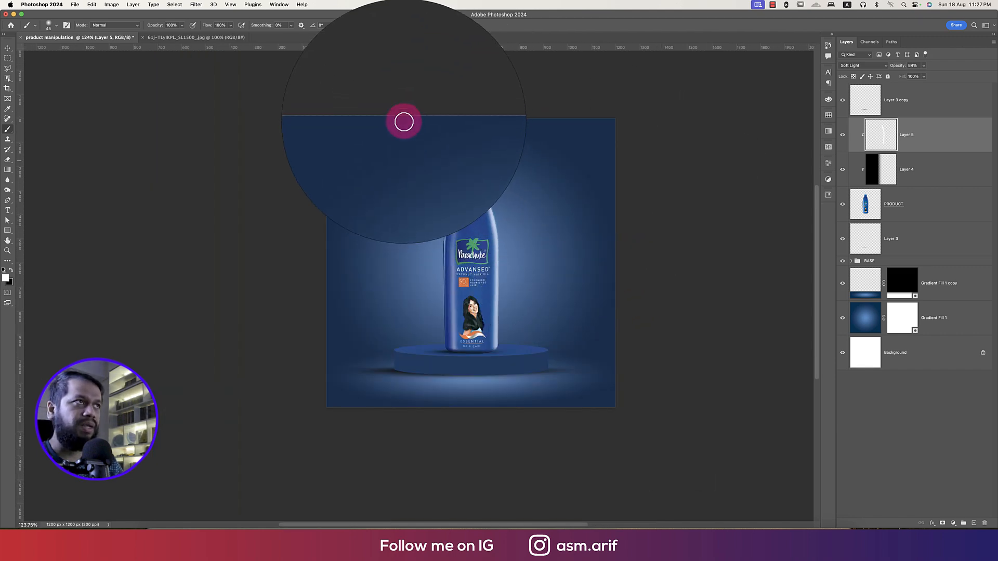
left_click(74, 4)
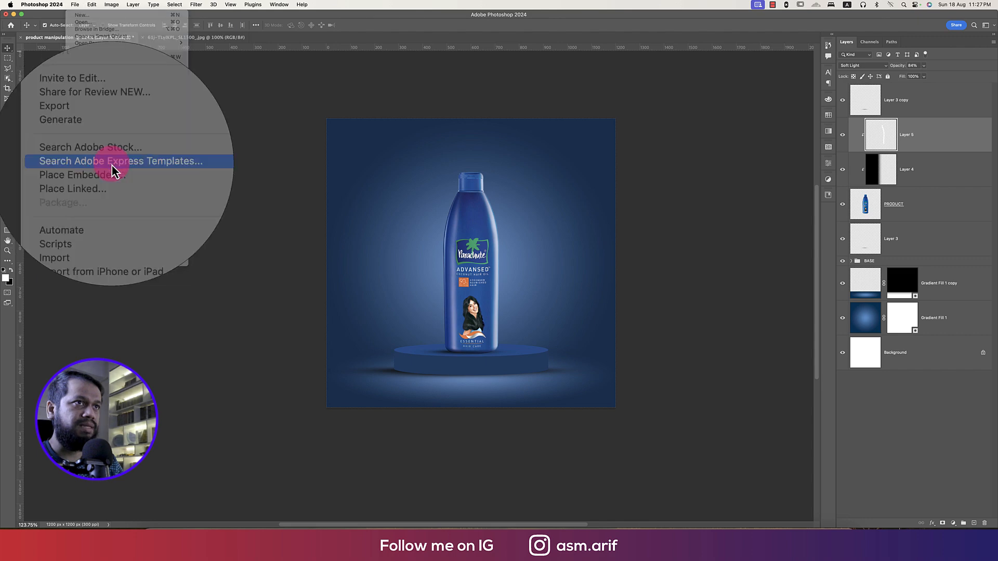
left_click(102, 176)
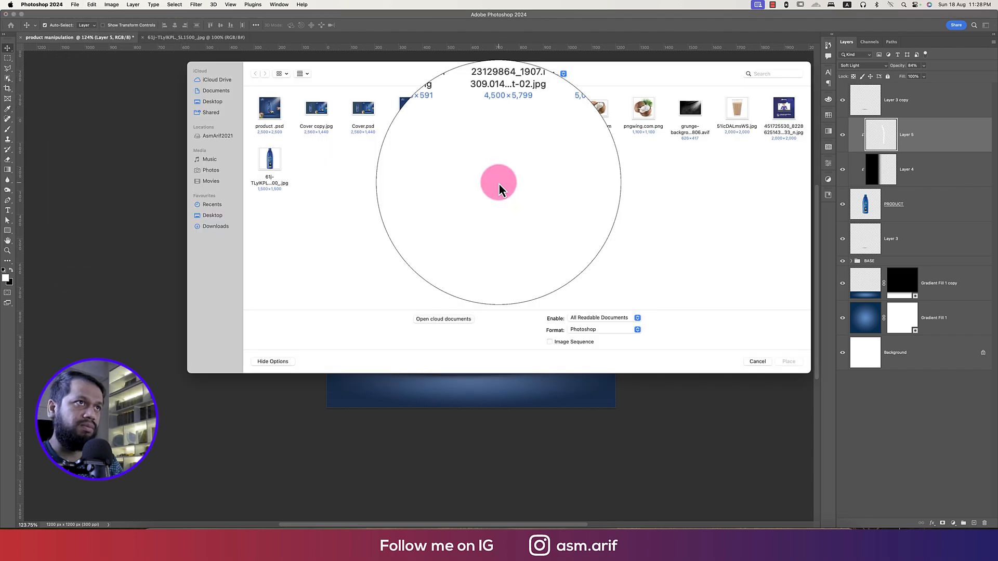
double_click(695, 115)
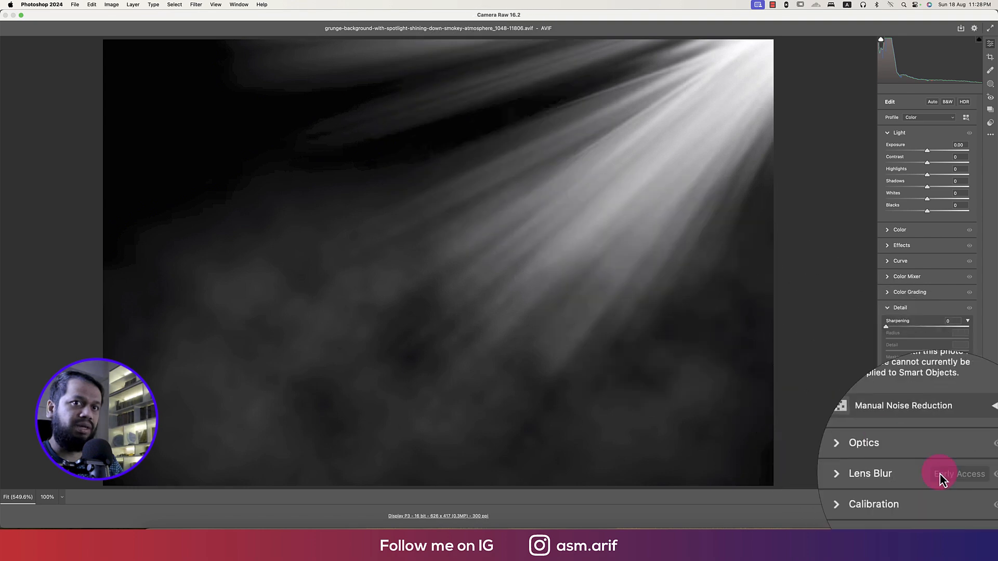
left_click(973, 516)
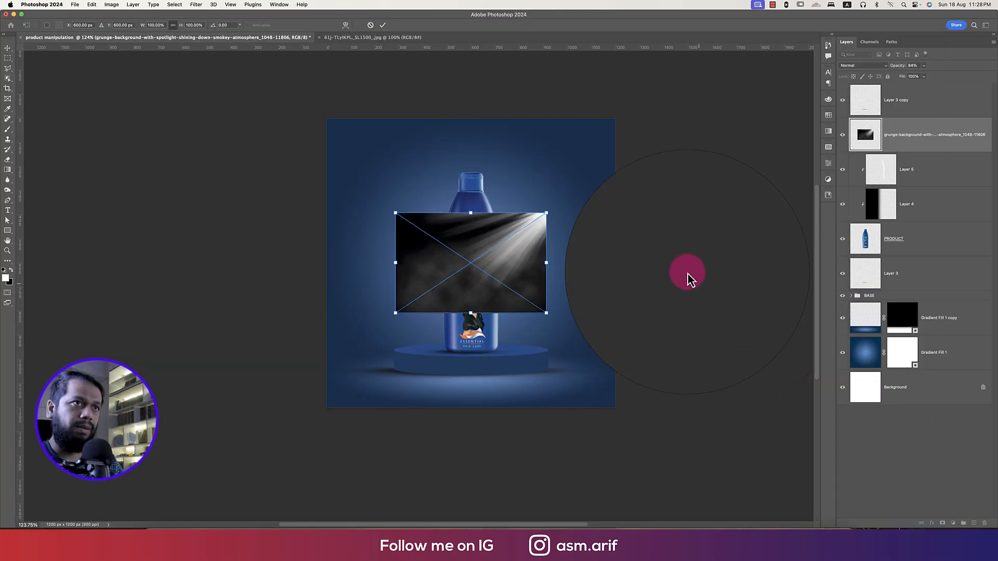
- Enlarge the spotlight image to about 283% and position it over the canvas with the light rays at the upper right corner
left_click_drag(472, 217, 496, 105)
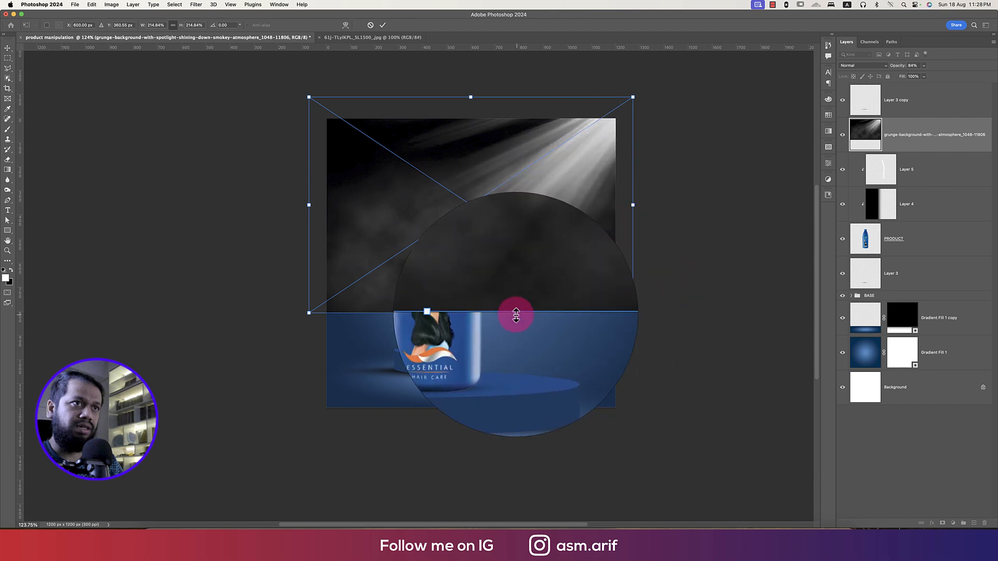
left_click_drag(471, 312, 466, 389)
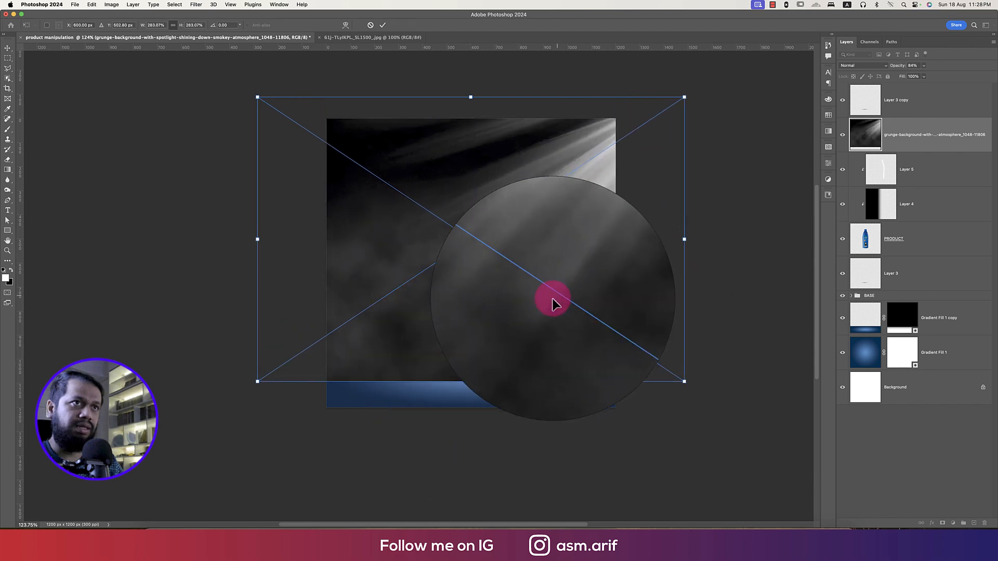
left_click_drag(559, 294, 539, 308)
key("Return")
- Set the spotlight layer's blend mode to Screen and darken it with Levels, setting the midtones to 0.44
left_click(863, 66)
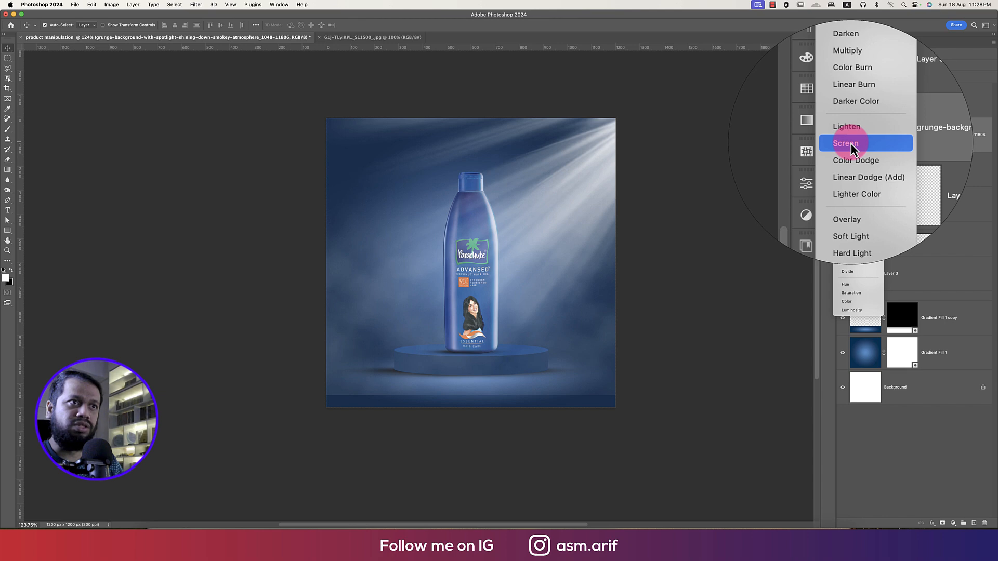
left_click(851, 145)
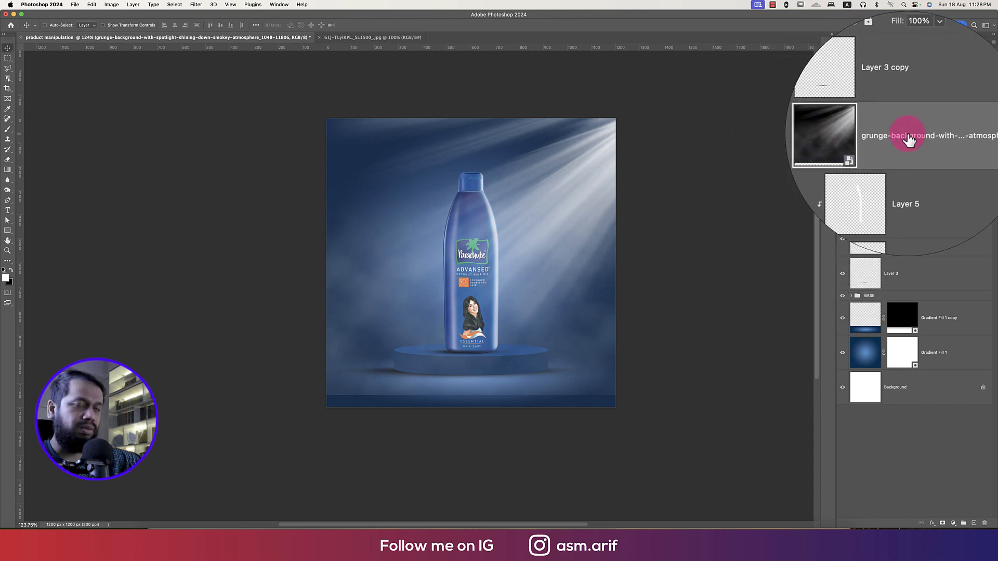
key("super+l")
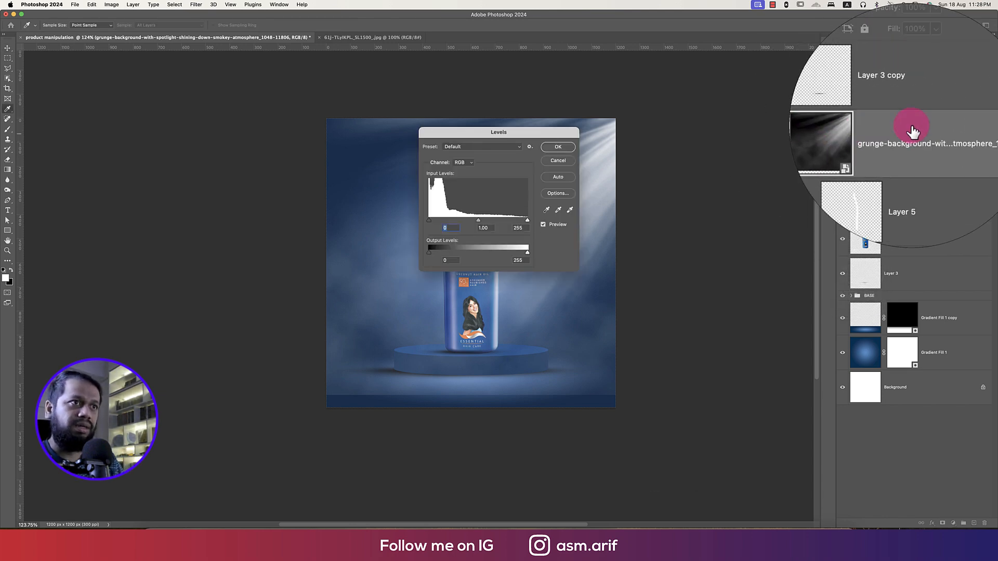
left_click_drag(479, 223, 502, 223)
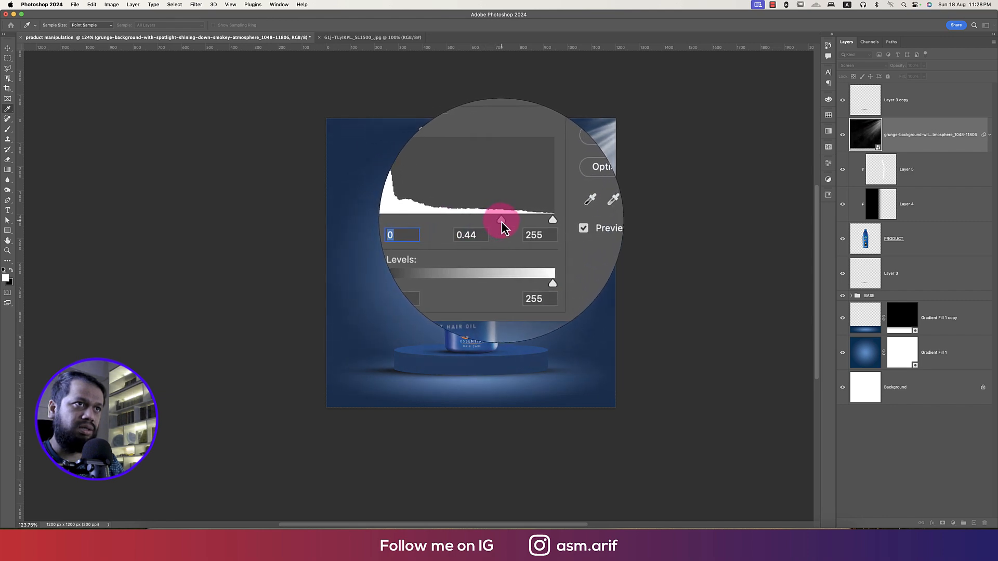
left_click(557, 146)
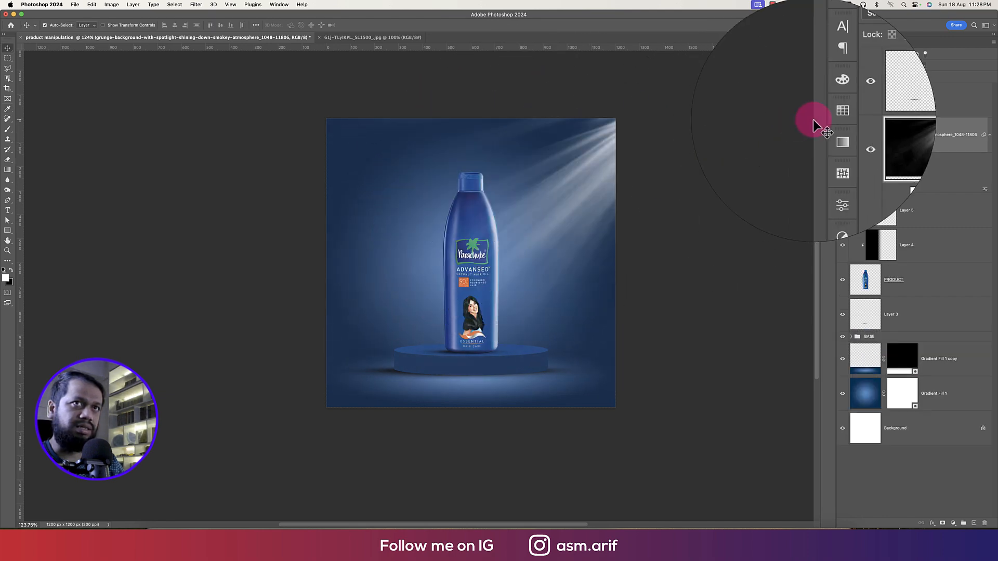
- Rasterize the spotlight layer and bring it to the front of the layer stack
right_click(935, 137)
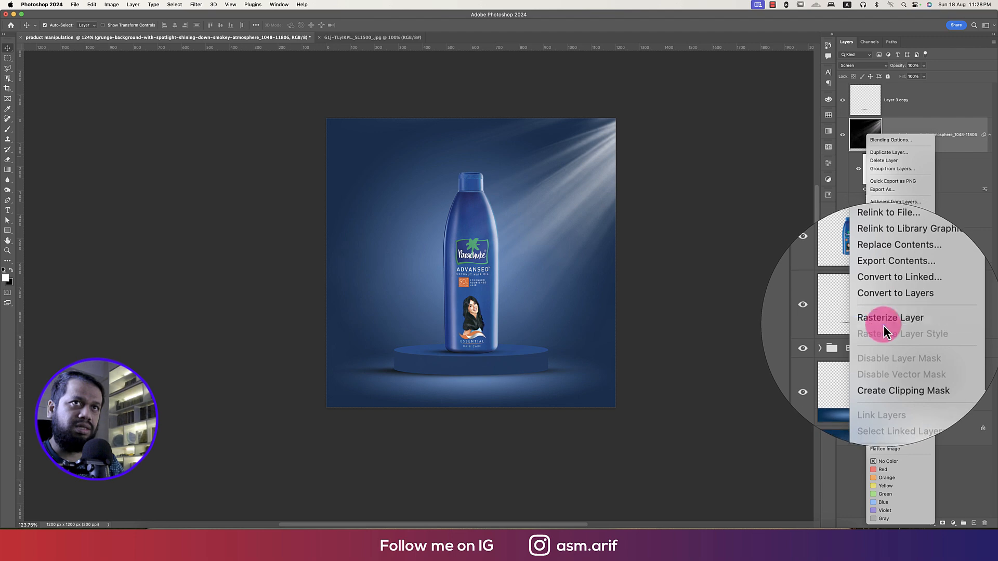
left_click(884, 323)
key("shift+super+F14")
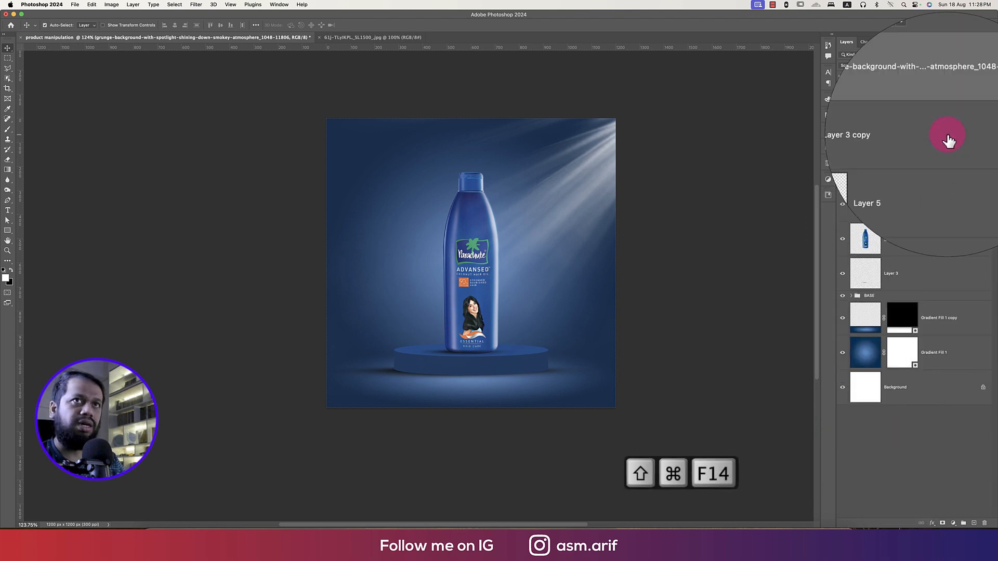
- Soften the light rays by applying a Gaussian Blur to the spotlight layer
left_click(196, 4)
mouse_move(260, 118)
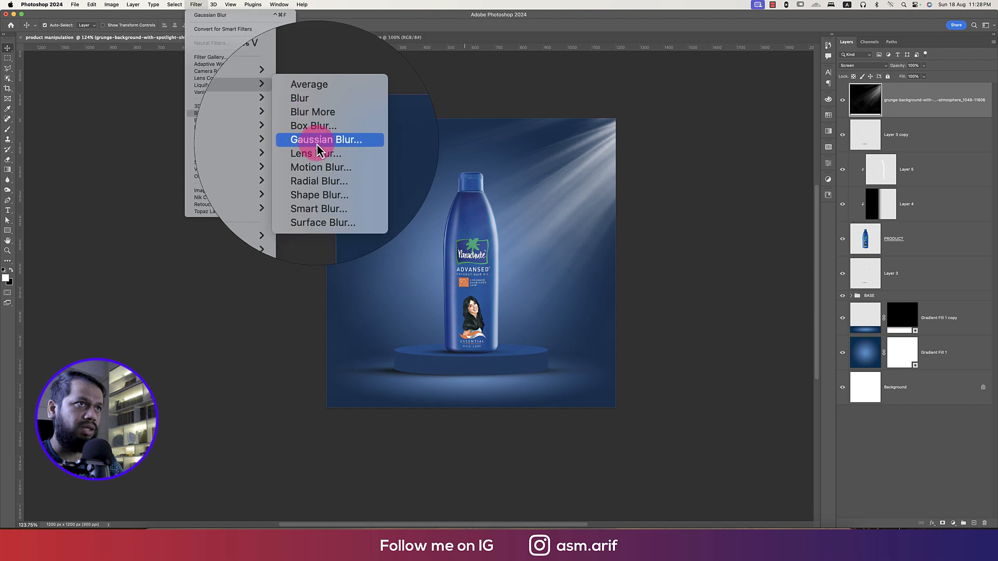
left_click(317, 139)
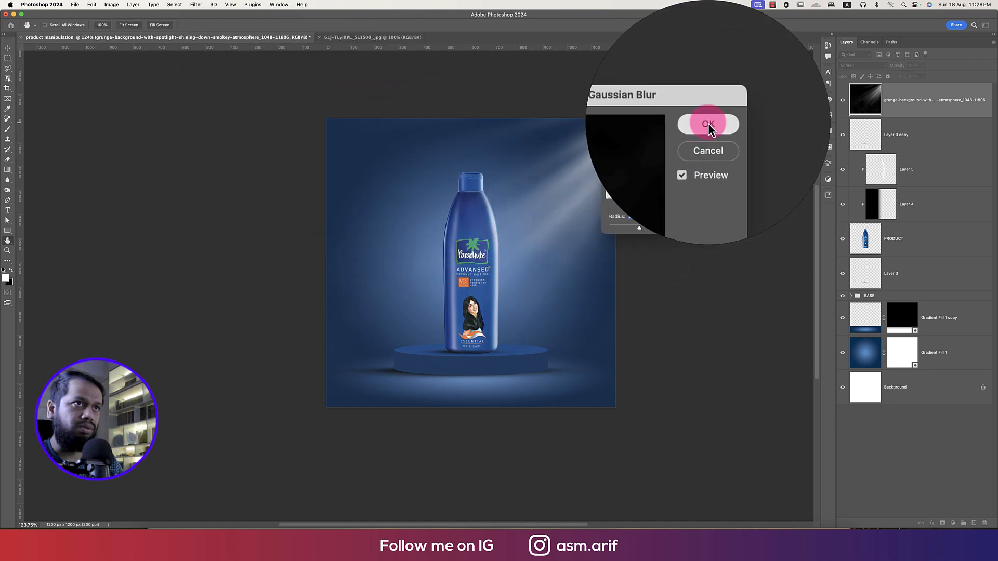
left_click(709, 126)
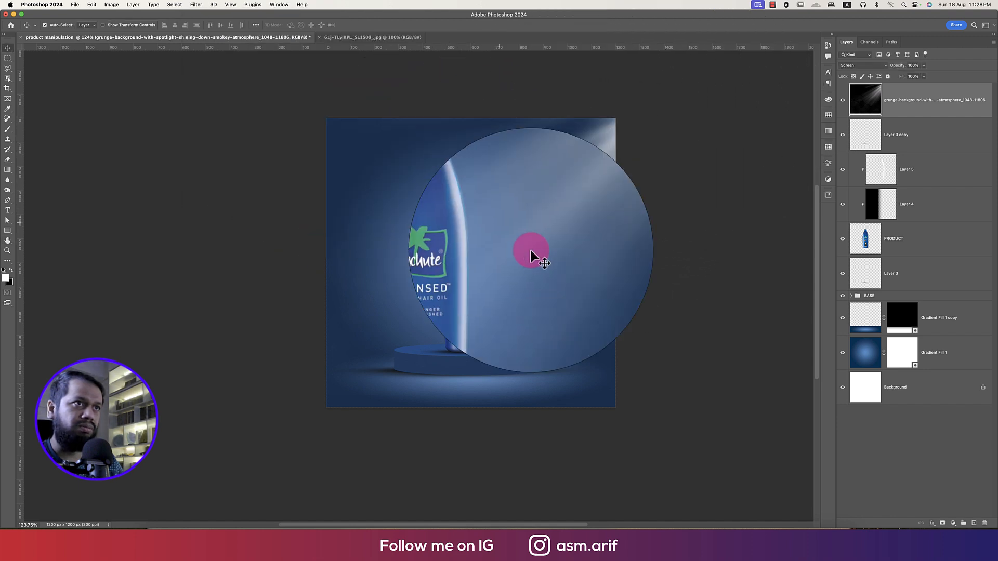
- Group the bottle with its shading, highlight and contact-shadow layers as PRODUCT, and select the entire canvas
left_click(910, 141)
key("super+g")
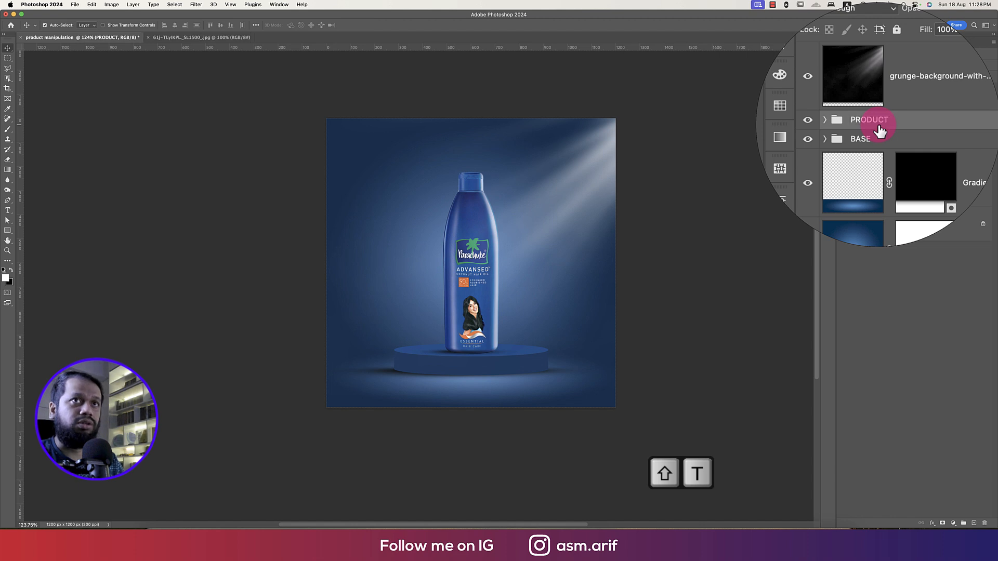
key("super+a")
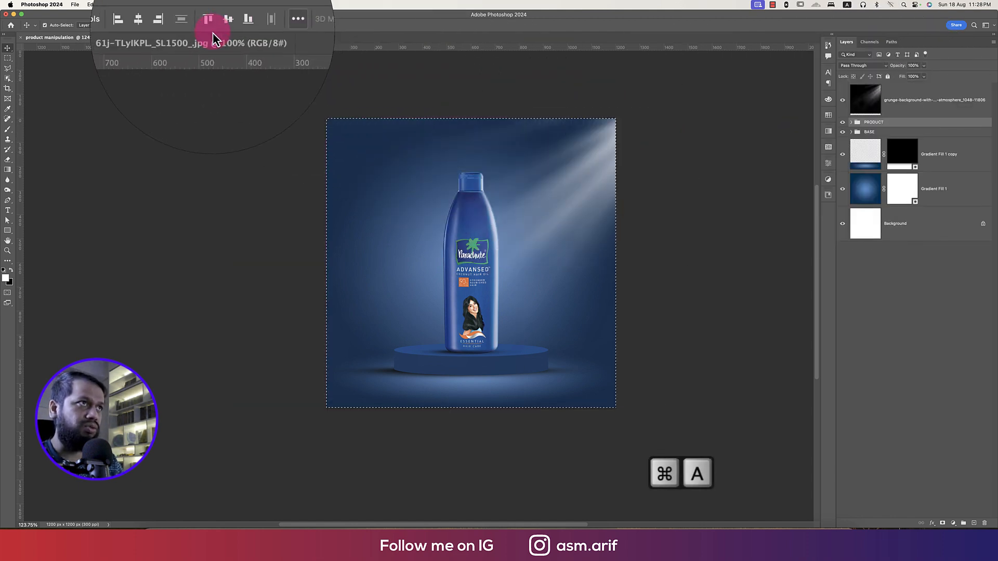
- Move the PRODUCT group slightly left of the canvas centre so the bottle stands off-centre on the podium
left_click(174, 25)
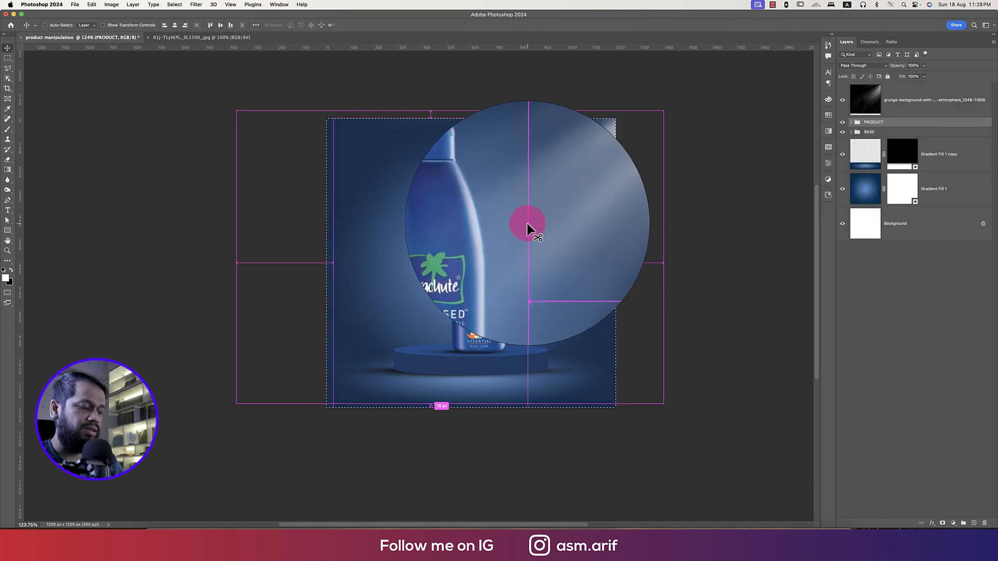
key("super+z")
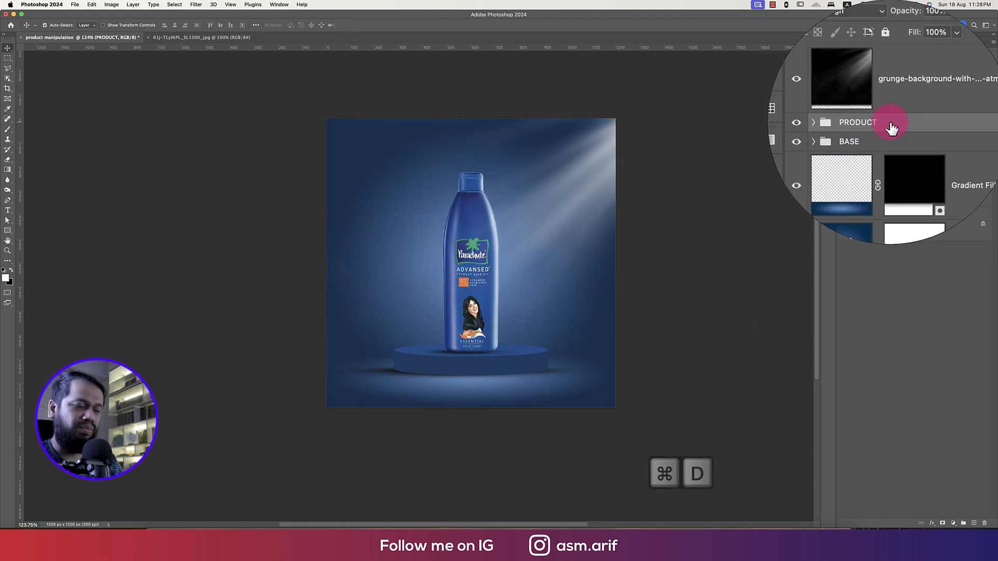
key("super+t")
left_click_drag(527, 255, 474, 261)
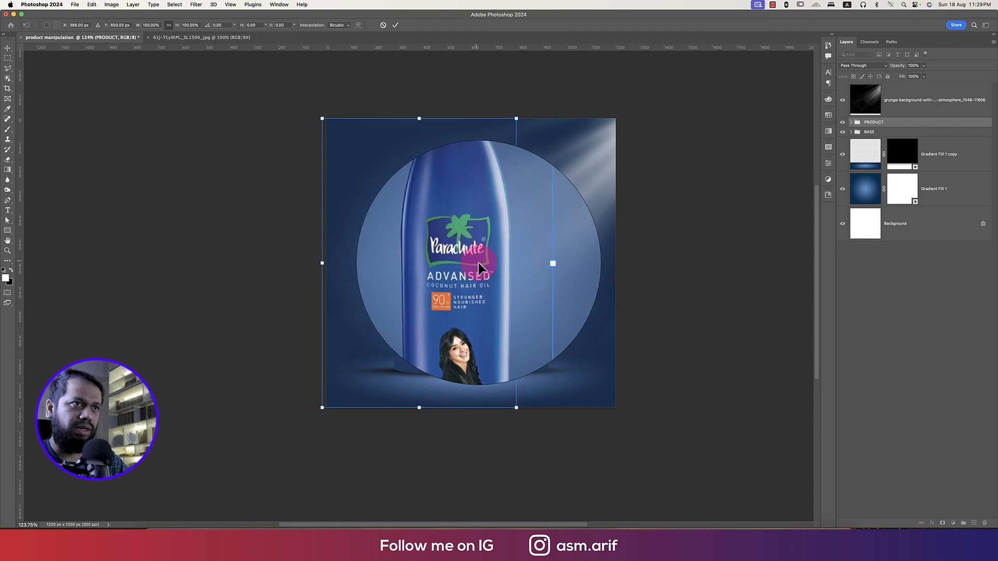
key("Return")
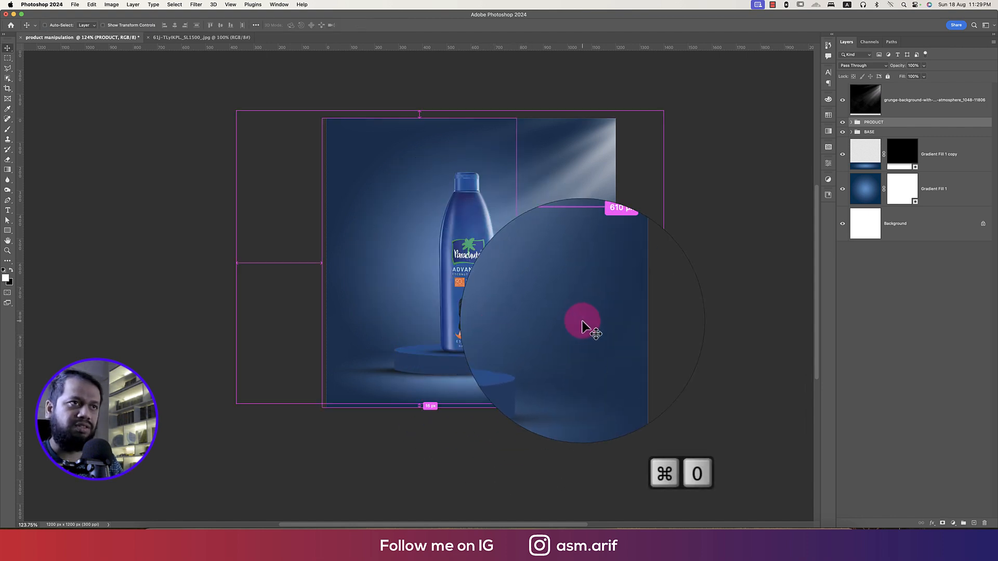
key("super+0")
key("super+t")
left_click_drag(401, 290, 384, 292)
key("Return")
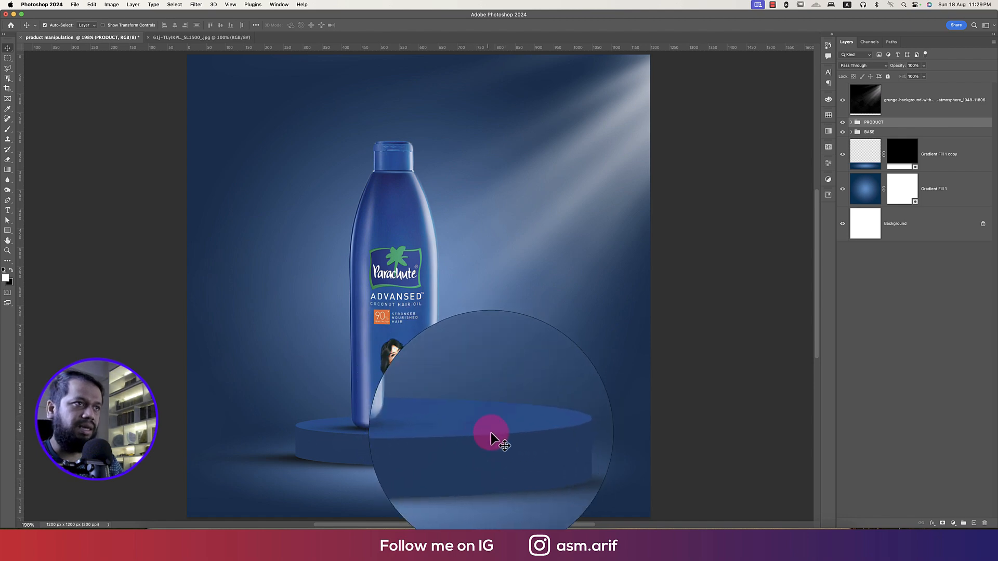
- Place the coconut image pngwing.com (2) as an embedded layer, scaled to about 5.89%, on the podium to the right of the bottle
left_click(75, 4)
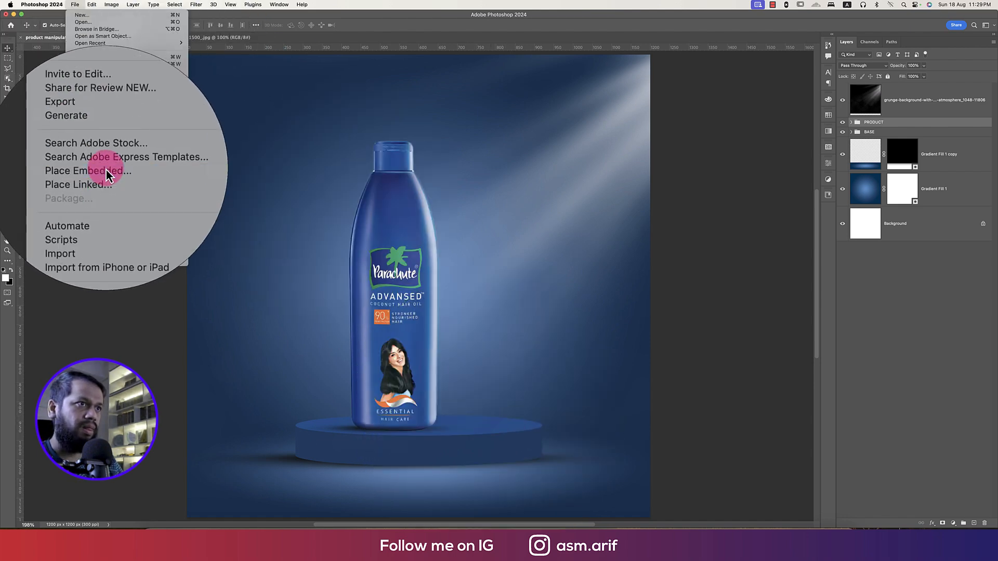
left_click(106, 174)
double_click(593, 116)
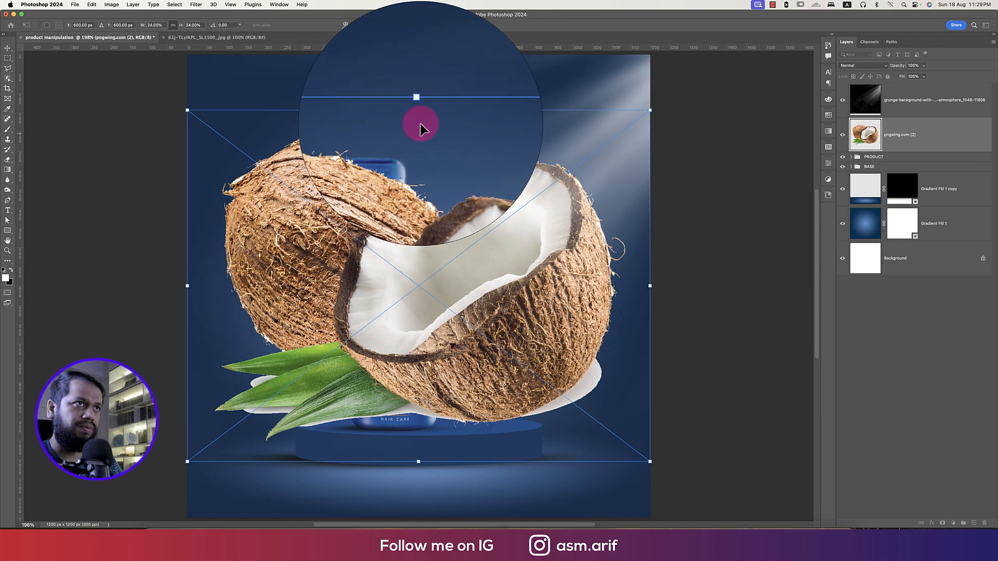
left_click_drag(422, 110, 449, 377)
left_click_drag(458, 411, 513, 401)
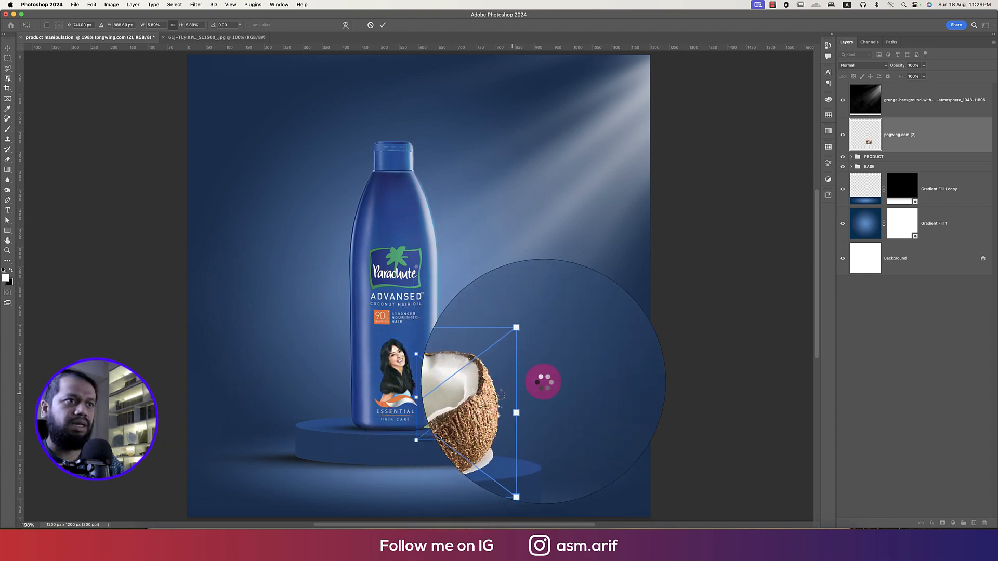
key("Return")
- Rasterize the coconut layer pngwing.com (2)
scroll(520, 432, "up", 5)
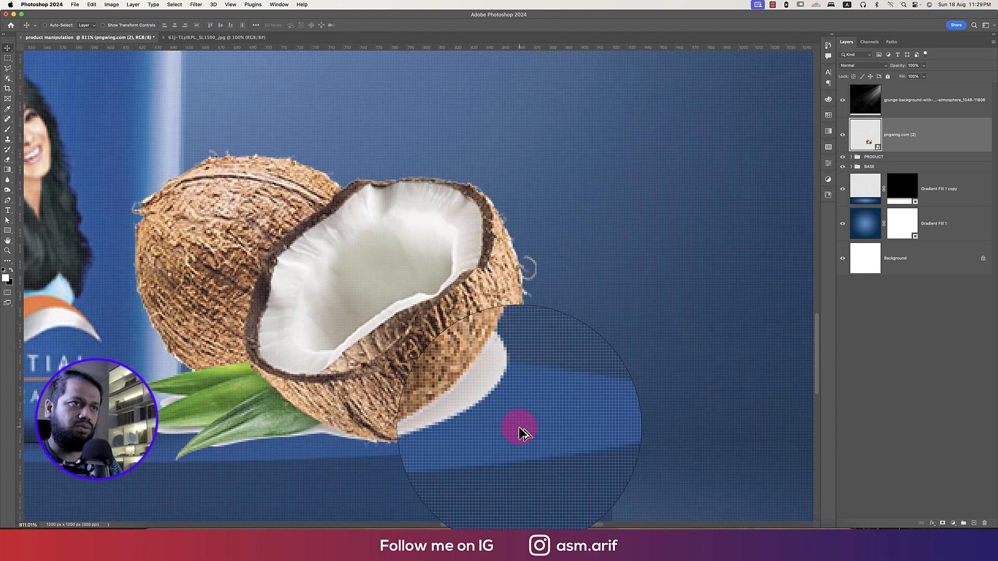
right_click(907, 146)
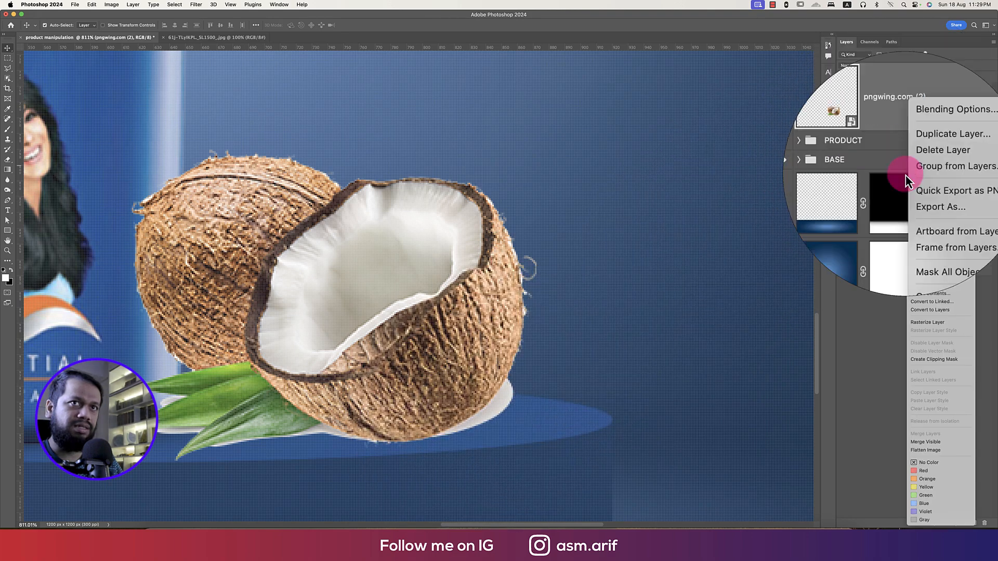
left_click(884, 316)
- Outline the white patch under the halved coconut's lower right edge with the Pen tool, make it a selection, delete it and deselect
key("p")
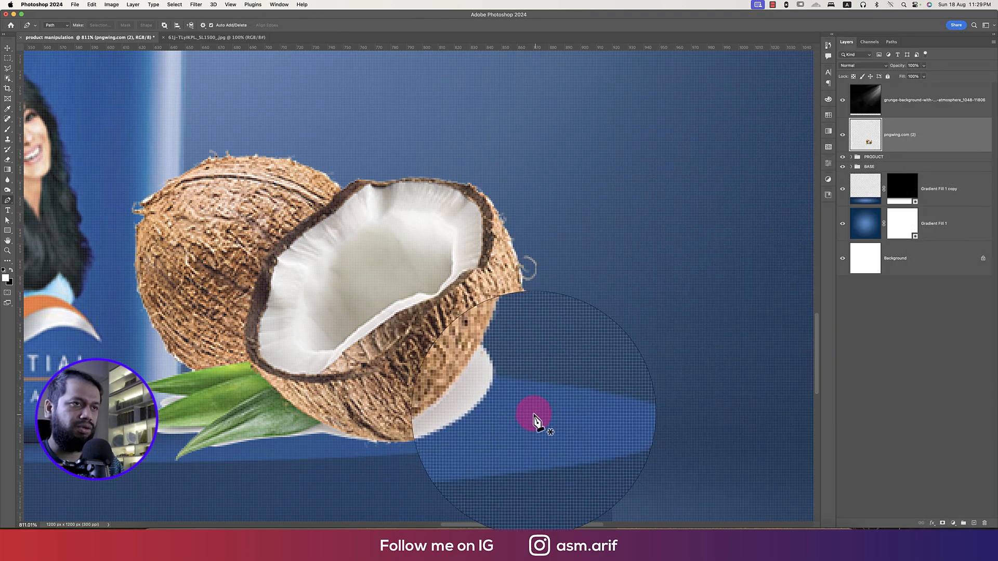
left_click(507, 377)
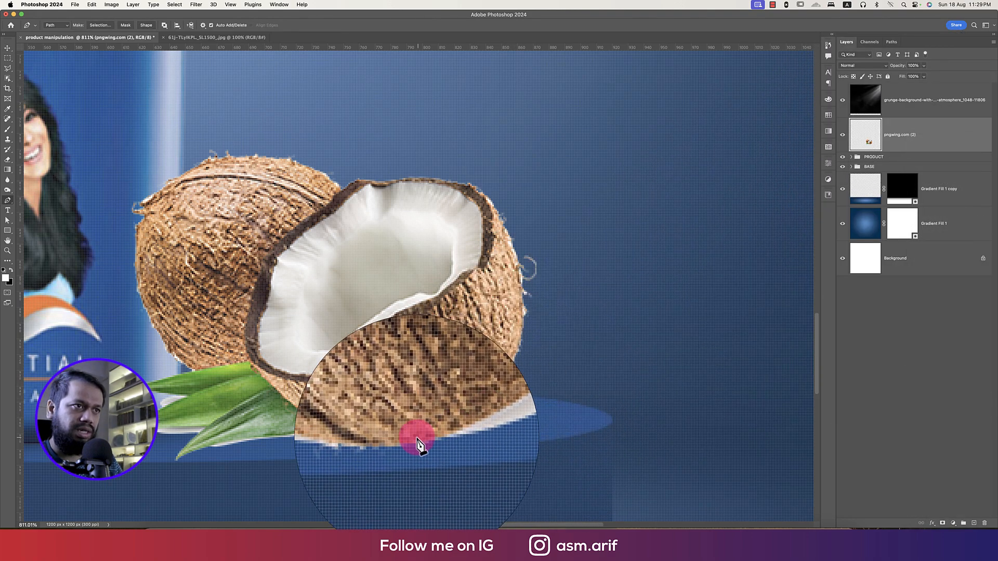
left_click_drag(405, 442, 324, 458)
left_click(534, 440)
left_click(569, 401)
left_click(530, 374)
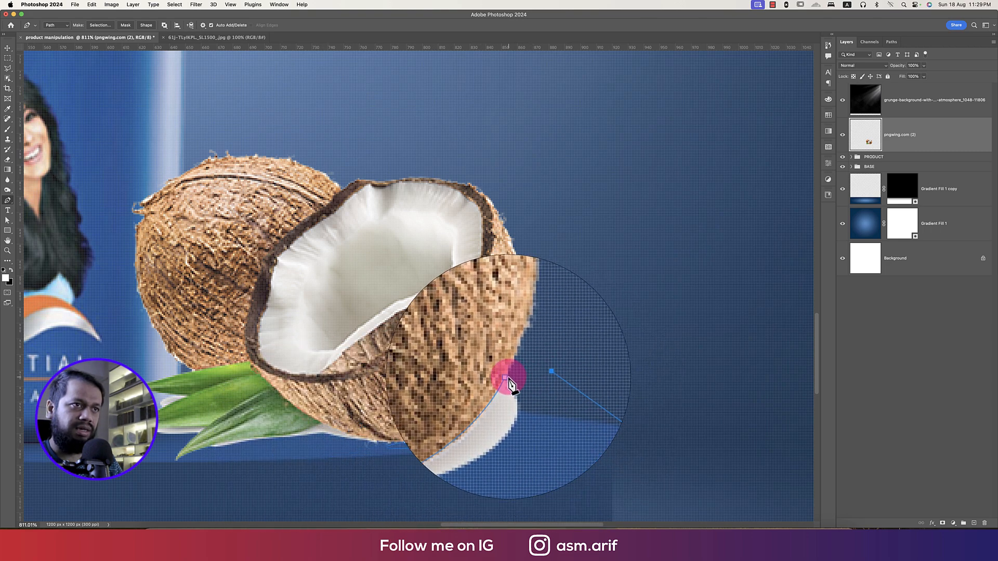
left_click(507, 378)
right_click(512, 413)
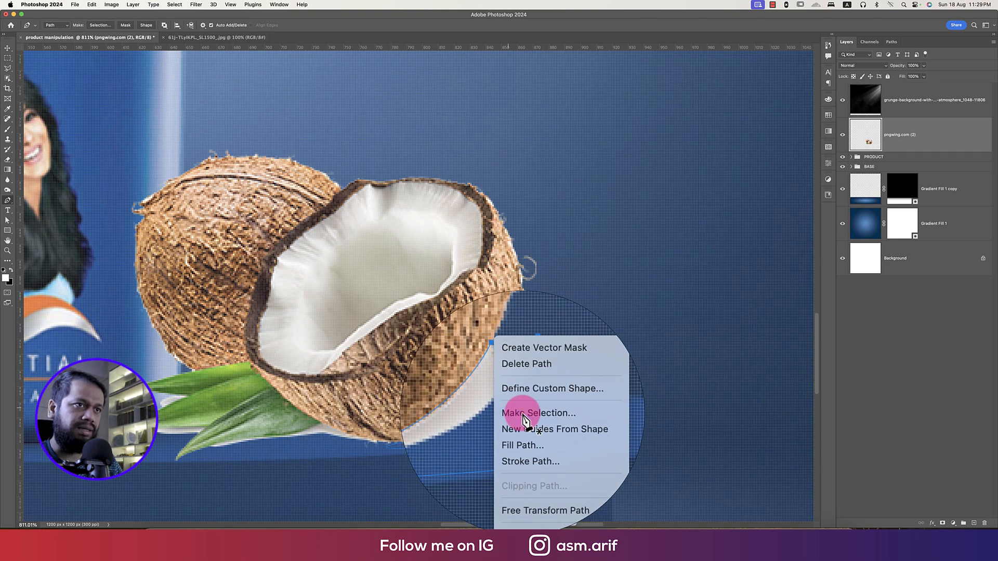
left_click(512, 411)
left_click(399, 92)
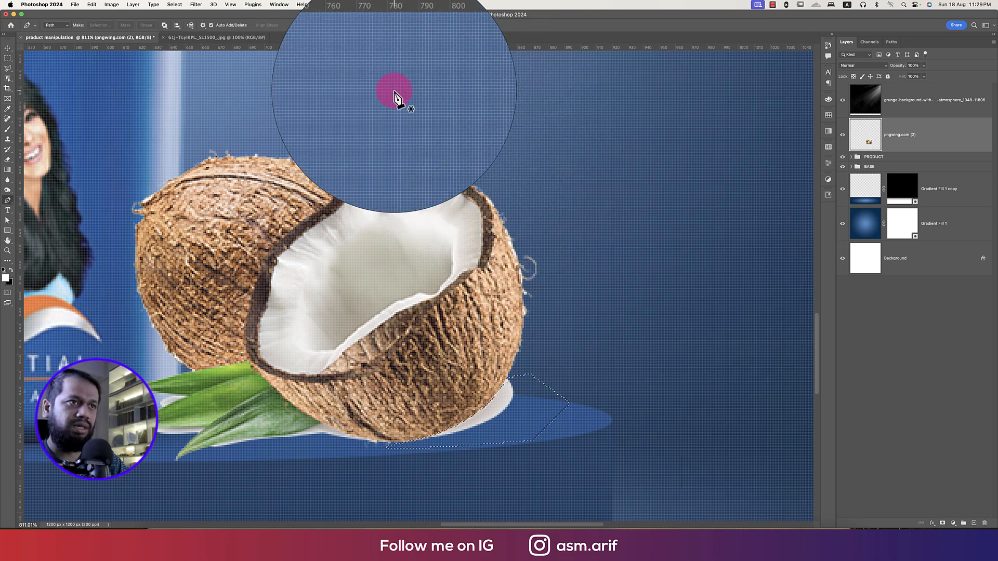
key("super+d")
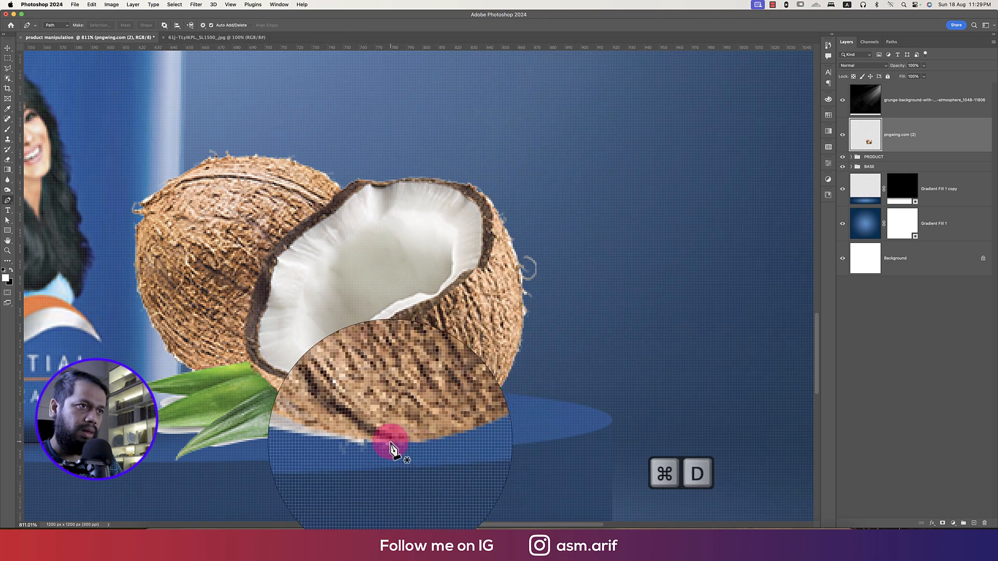
- Trace the white fringe between the front leaf and the coconut's underside, select it with a 0-pixel feather, erase it and deselect
left_click_drag(333, 434, 308, 414)
left_click(321, 422, "alt")
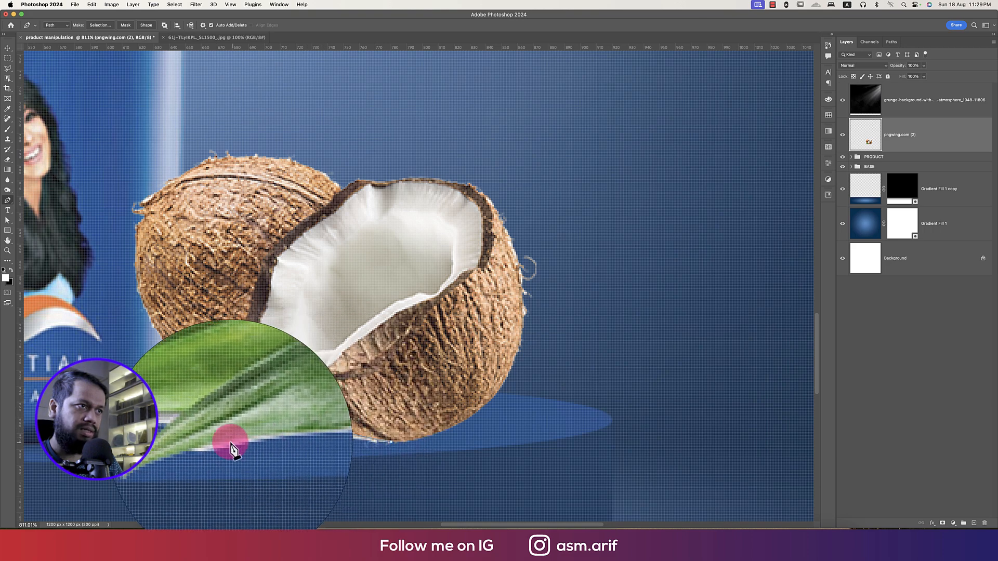
left_click_drag(295, 435, 263, 432)
left_click(280, 435, "alt")
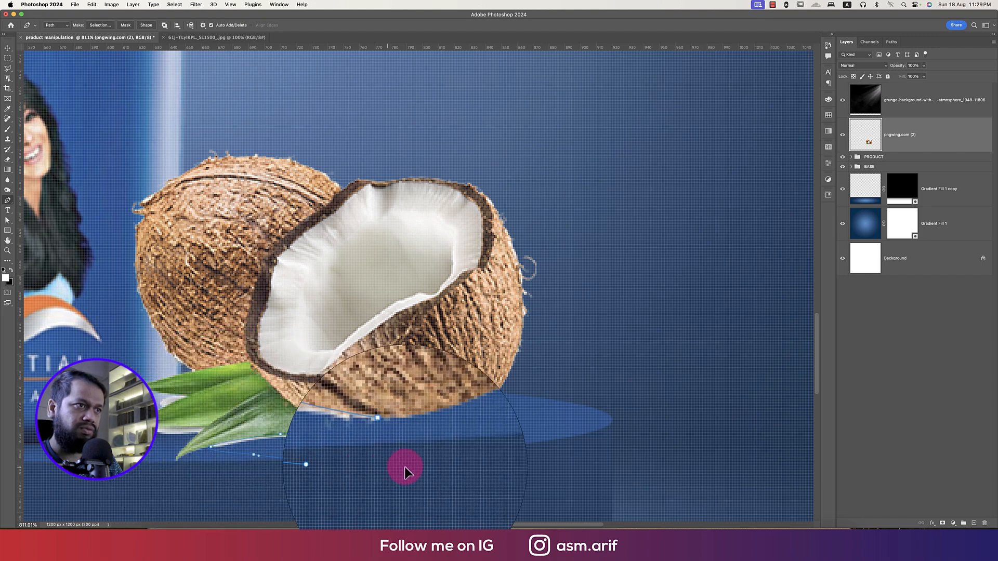
left_click_drag(397, 470, 400, 456)
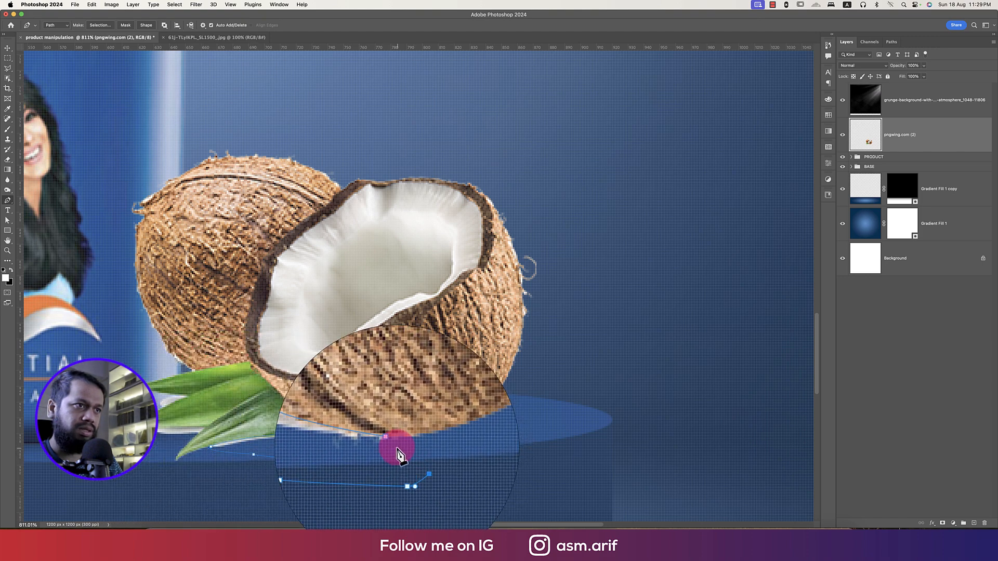
right_click(334, 452)
left_click(347, 417)
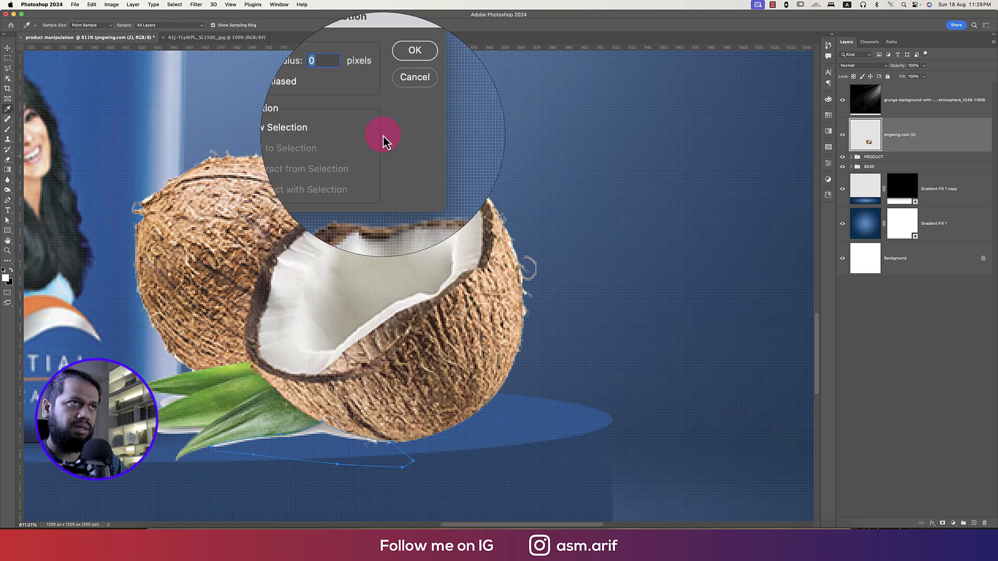
left_click(399, 98)
key("super+d")
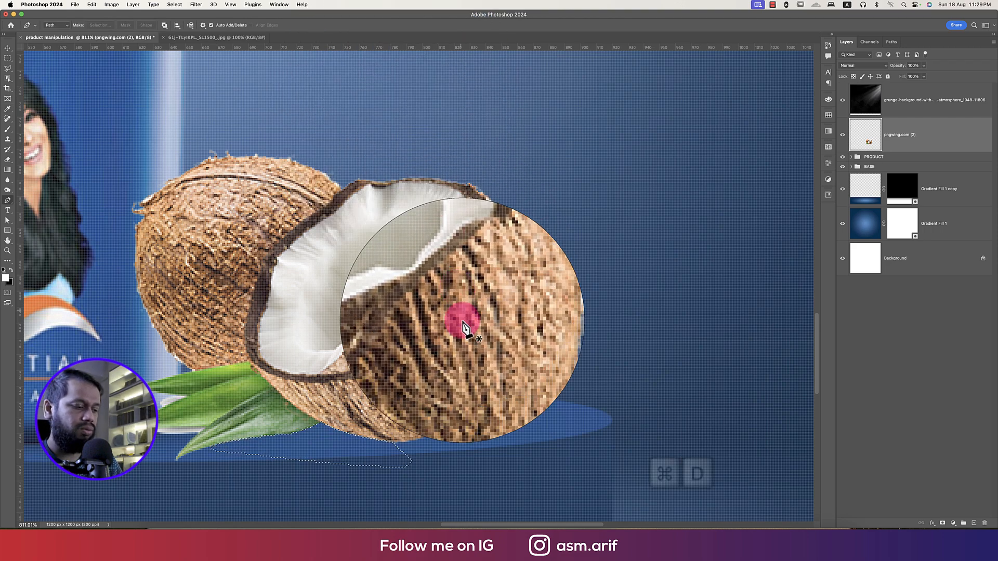
- Cut out the white remnant between the two lower leaves using a Pen path selection, and deselect
scroll(237, 436, "up", 3)
scroll(217, 432, "left", 5)
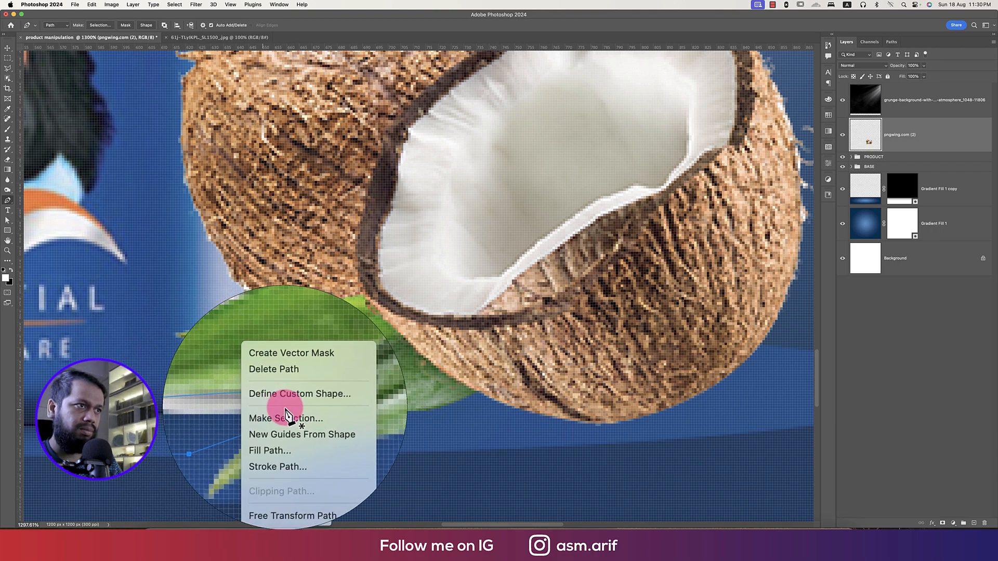
left_click(288, 419)
left_click(398, 90)
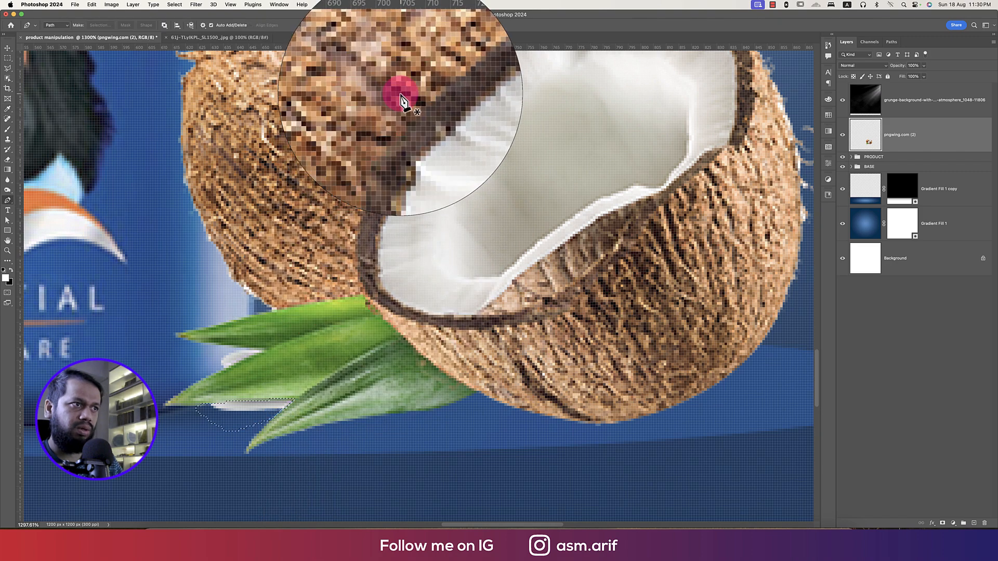
key("super+d")
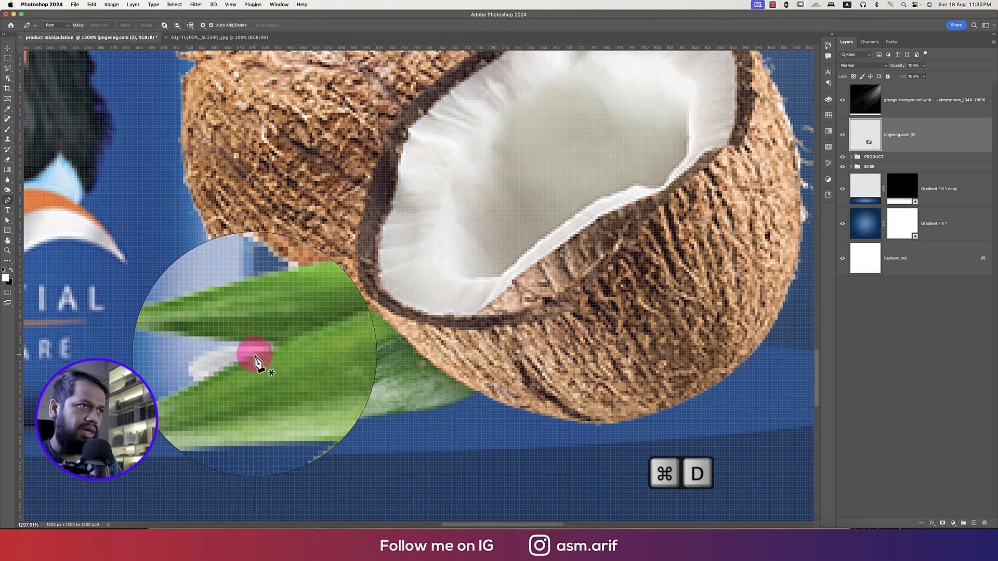
- Trace the white patch between the two upper leaves, convert the path to a selection, delete its contents and deselect
left_click(235, 350)
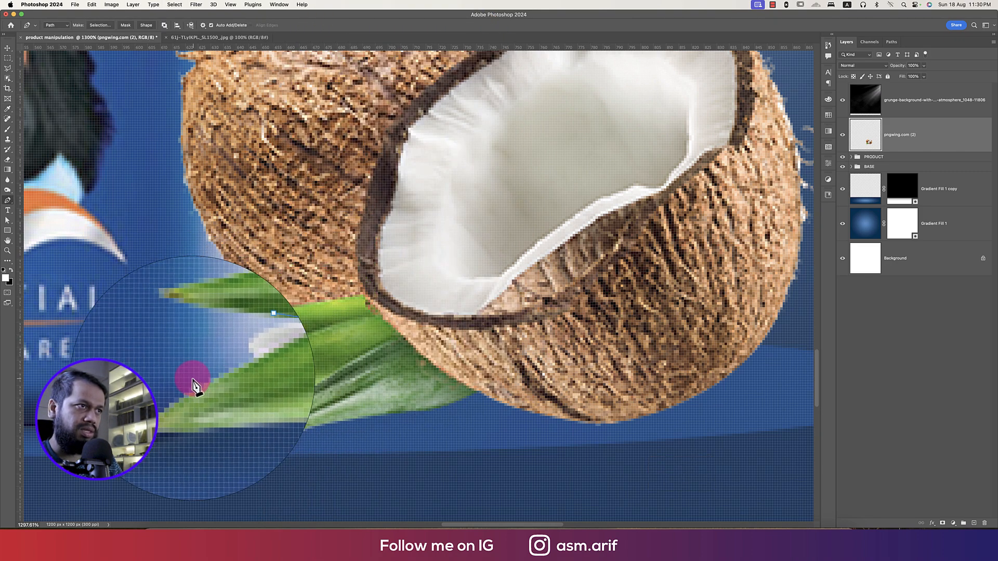
key("super+z")
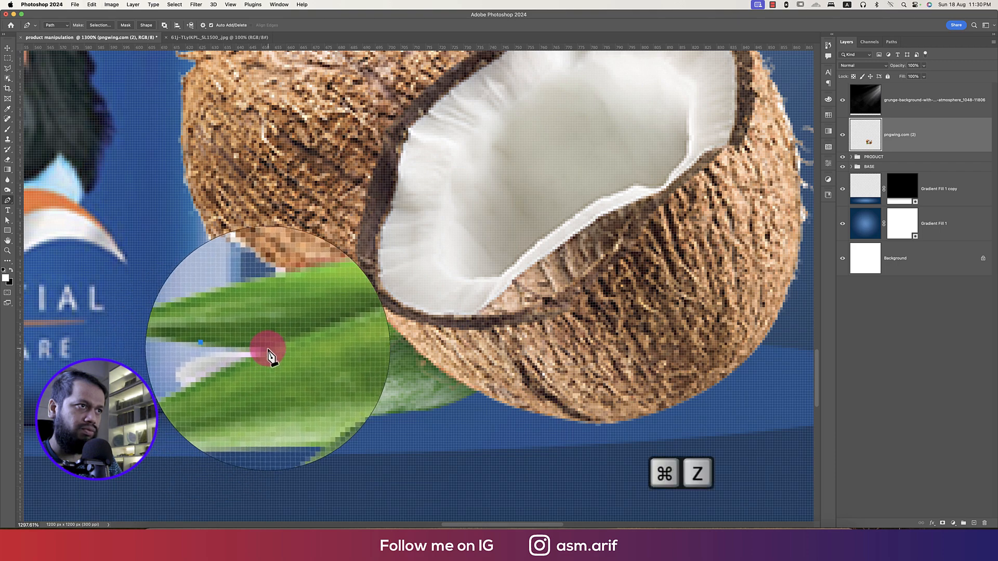
left_click_drag(196, 381, 192, 379)
left_click(204, 356)
left_click(216, 353)
left_click(234, 347)
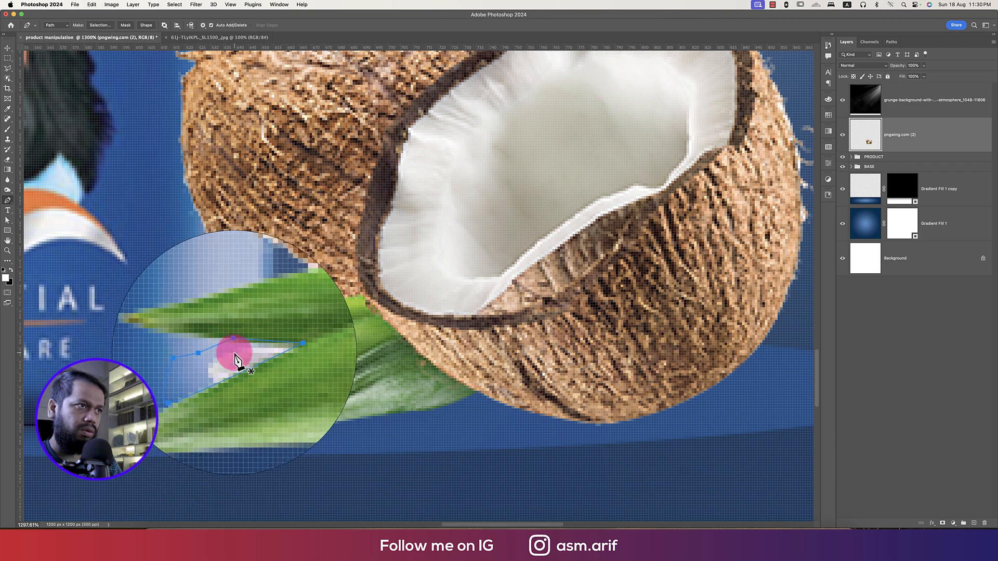
left_click(260, 391)
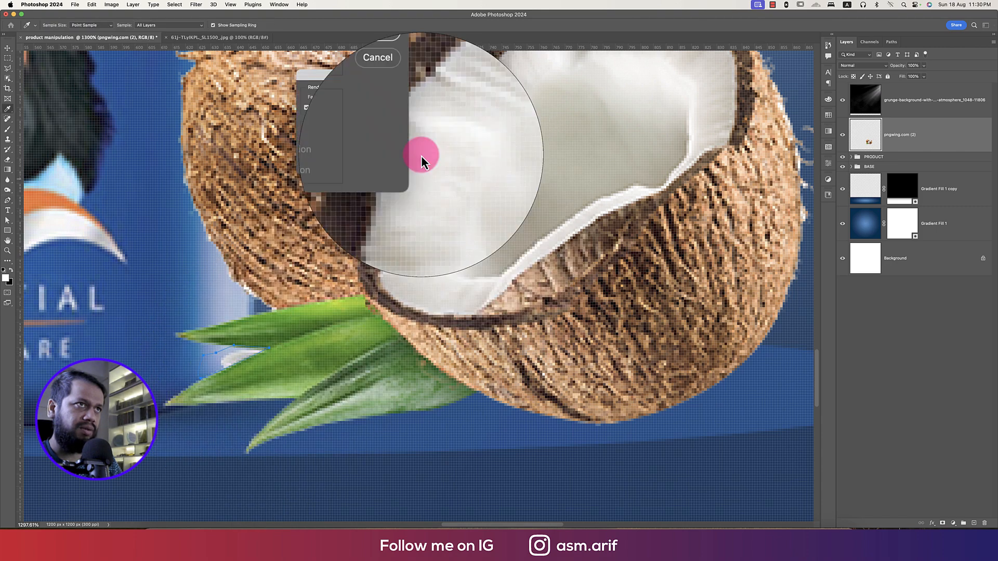
left_click(408, 93)
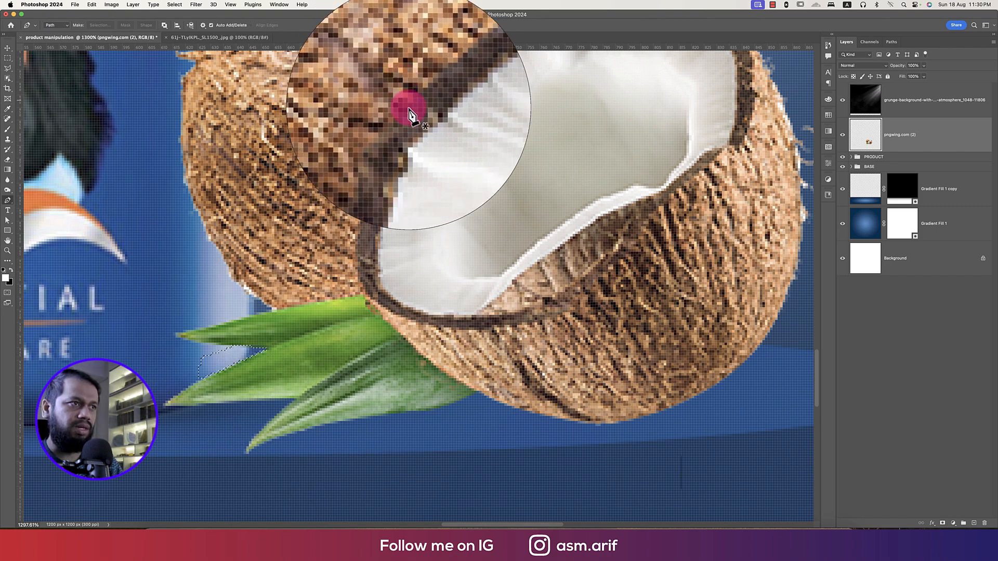
key("super+d")
- Free-transform the coconut layer, refining its size and position so the coconuts rest on the podium against the bottle's lower right side
key("super+0")
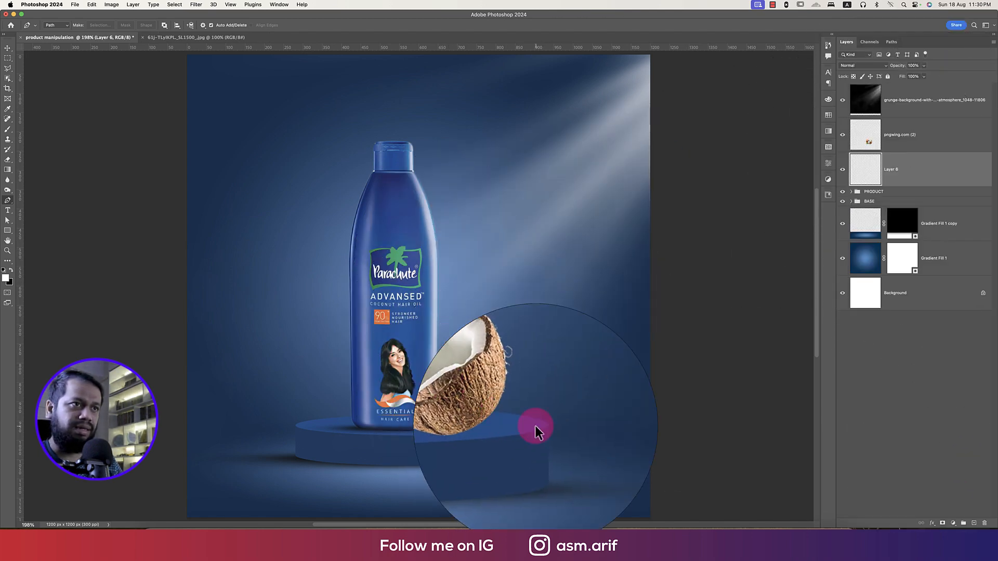
scroll(537, 424, "up", 5)
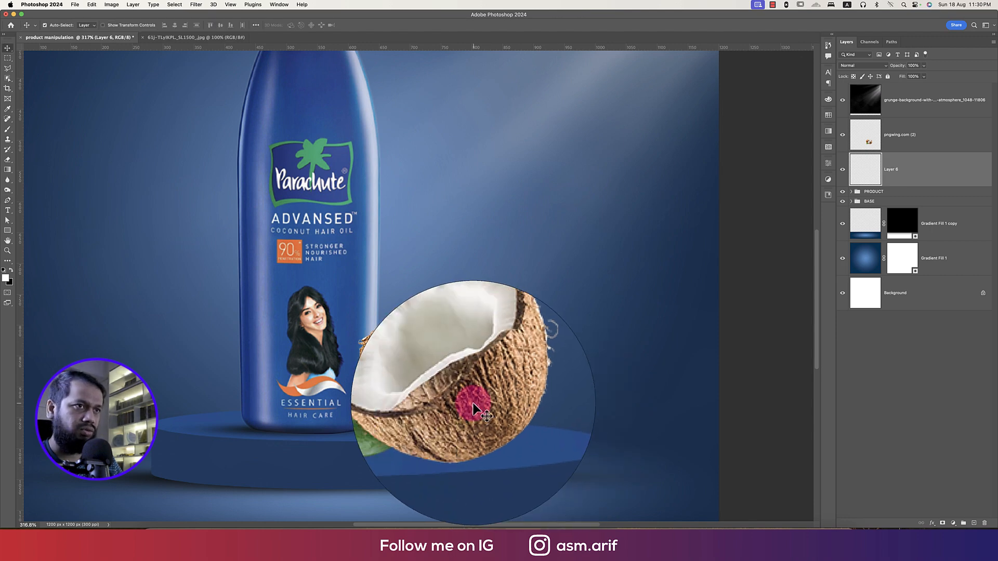
key("super+t")
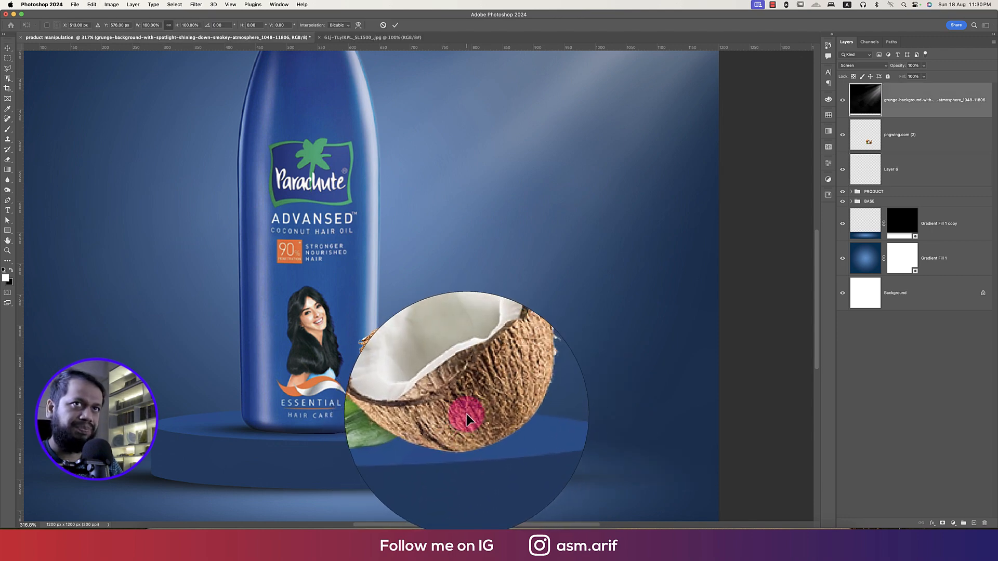
left_click(884, 135)
key("super+t")
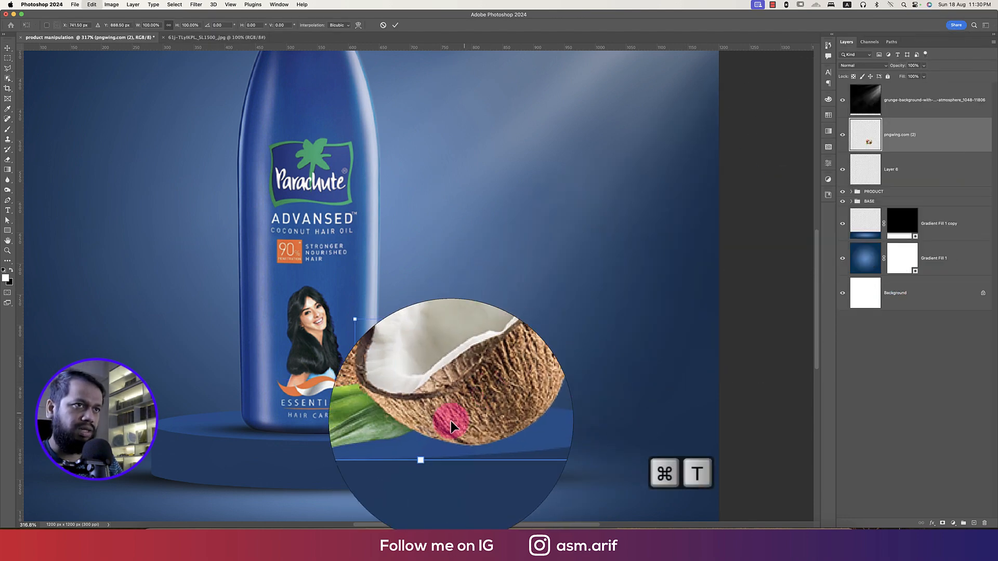
left_click_drag(436, 441, 436, 435)
left_click_drag(512, 379, 520, 378)
mouse_move(472, 409)
left_mouse_down()
mouse_move(485, 407)
mouse_move(457, 404)
left_mouse_up()
left_click_drag(511, 314, 510, 314)
left_click_drag(465, 389, 471, 385)
key("Return")
- Paint a soft black dab on the empty layer below the coconuts, squash it into a flat shadow and place it under the front coconut
left_click(907, 169)
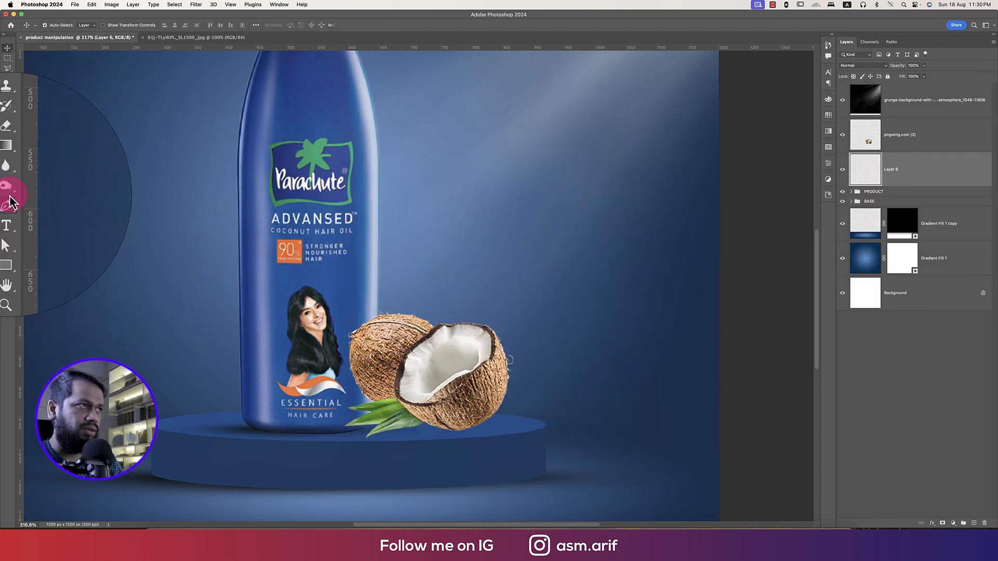
left_click(7, 129)
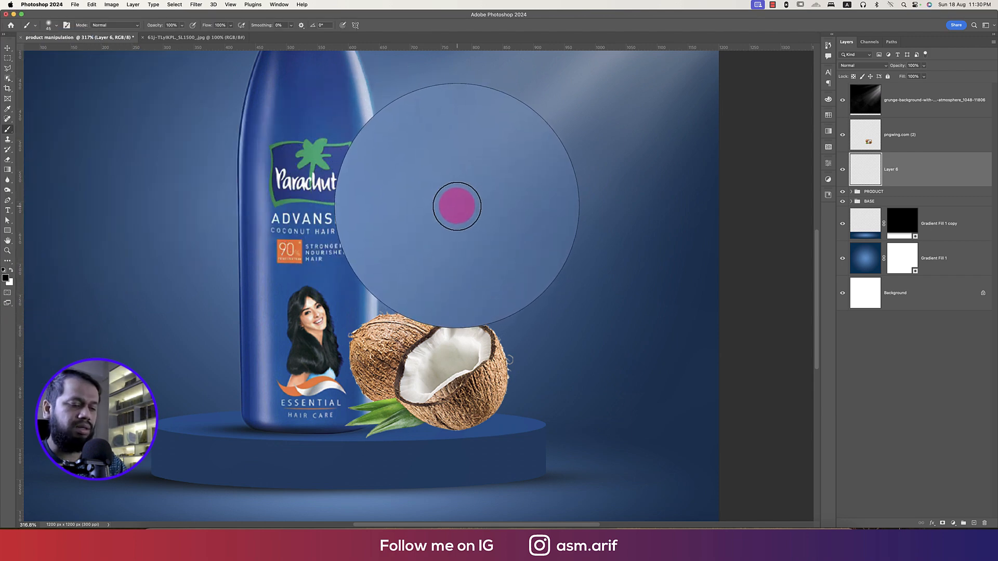
left_click(439, 200)
key("ctrl+t")
left_click_drag(439, 138, 443, 200)
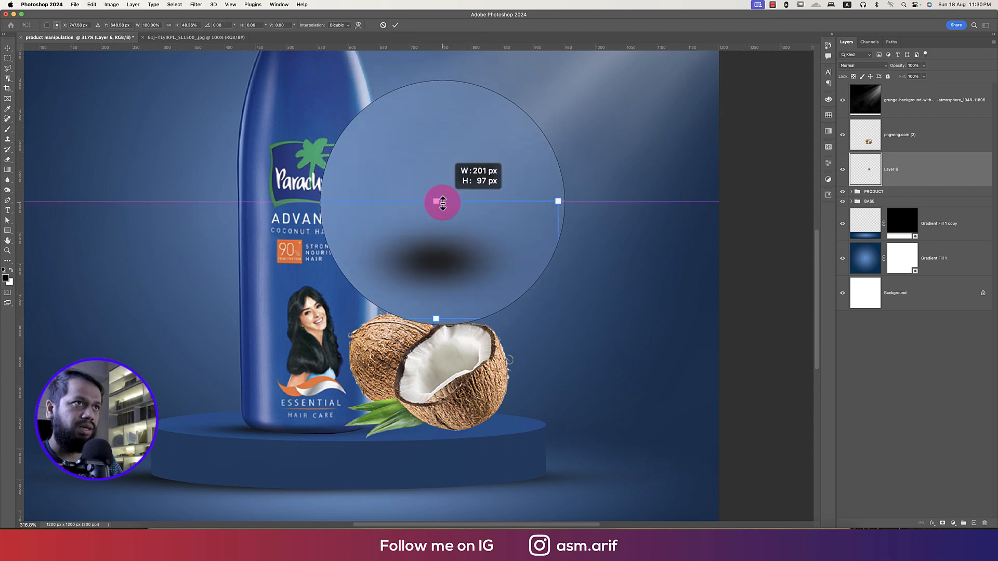
mouse_move(445, 262)
left_mouse_down()
mouse_move(461, 438)
mouse_move(453, 432)
left_mouse_up()
key("Return")
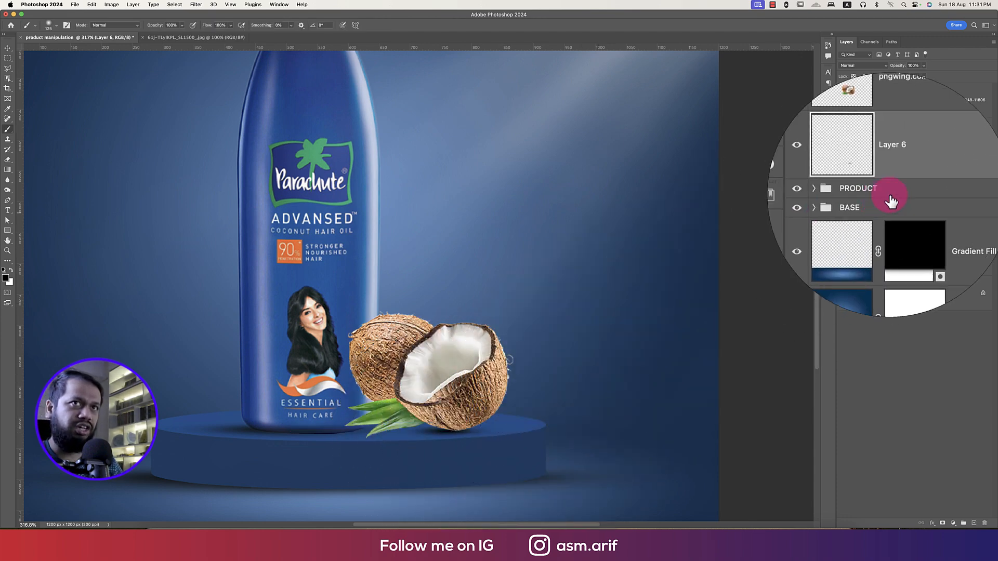
- Duplicate the coconut shadow, stretch and reposition the copy beneath the leaves and coconuts, and lower its opacity to 65%
key("super+j")
key("super+t")
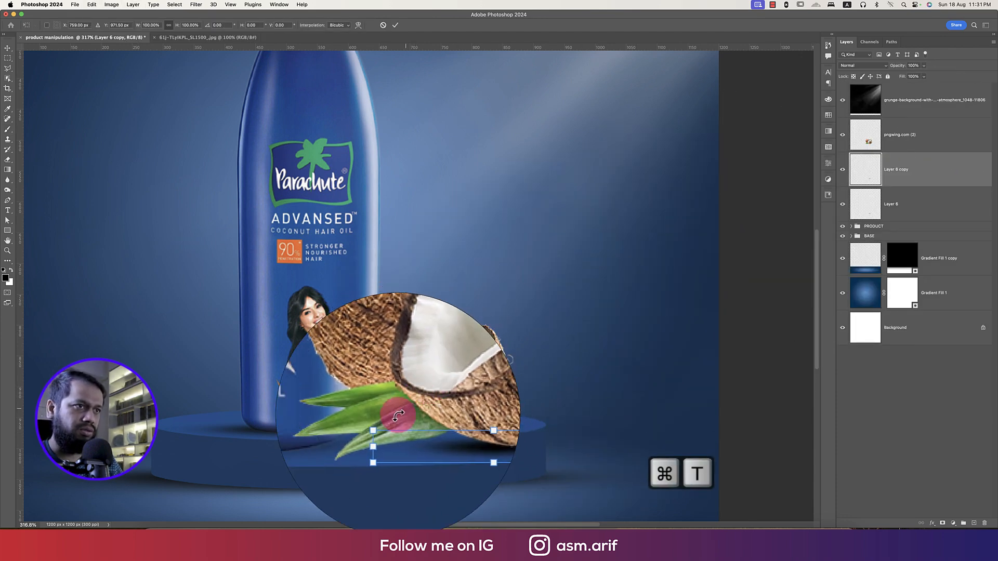
left_click_drag(383, 437, 308, 423)
mouse_move(430, 435)
left_mouse_down()
mouse_move(520, 436)
mouse_move(419, 434)
mouse_move(479, 430)
mouse_move(433, 432)
left_mouse_up()
key("Return")
key("b")
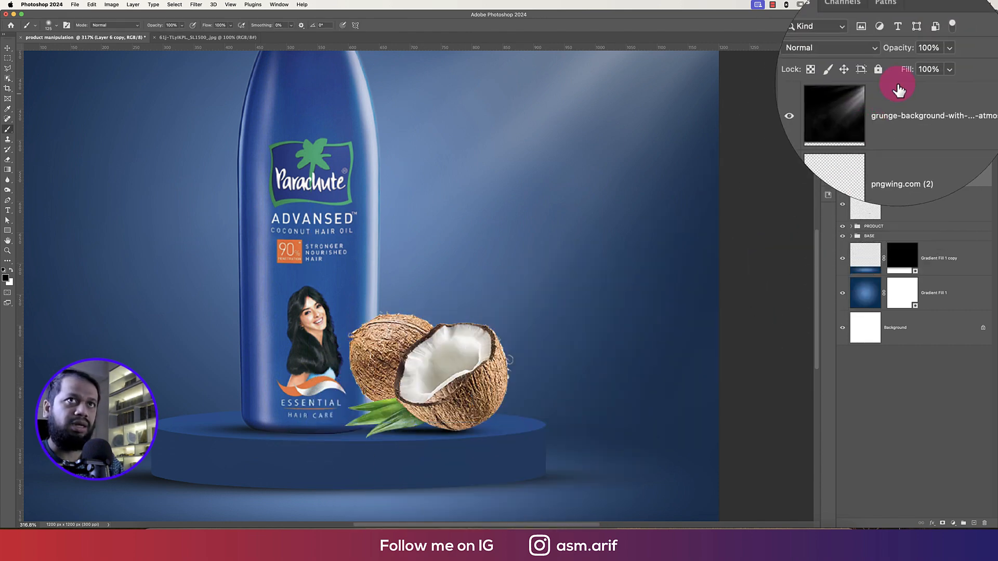
left_click_drag(898, 73, 885, 72)
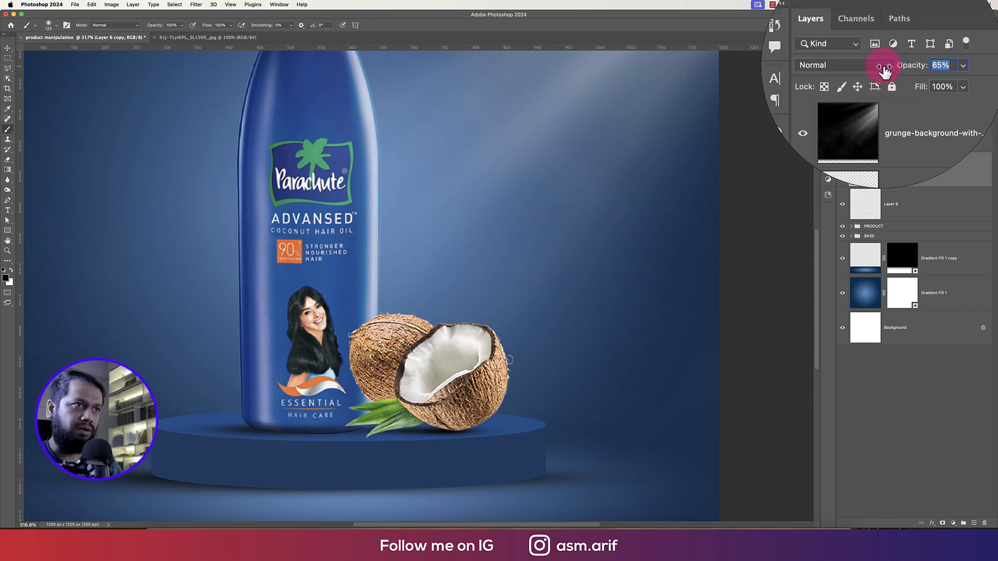
- Add a new layer above the coconut layer and clip it to the coconuts
left_click(905, 135)
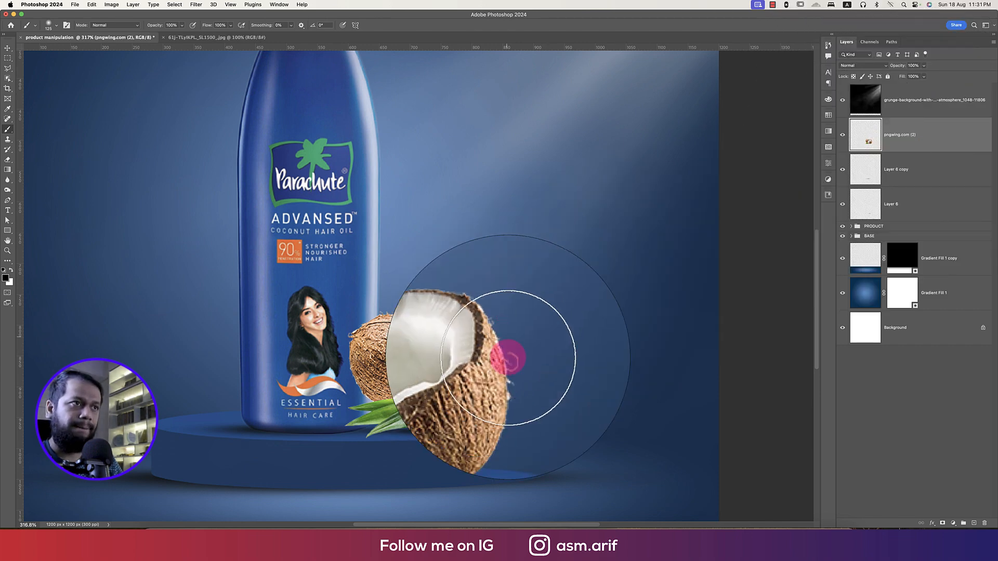
left_click(973, 525)
left_click(936, 151, "alt")
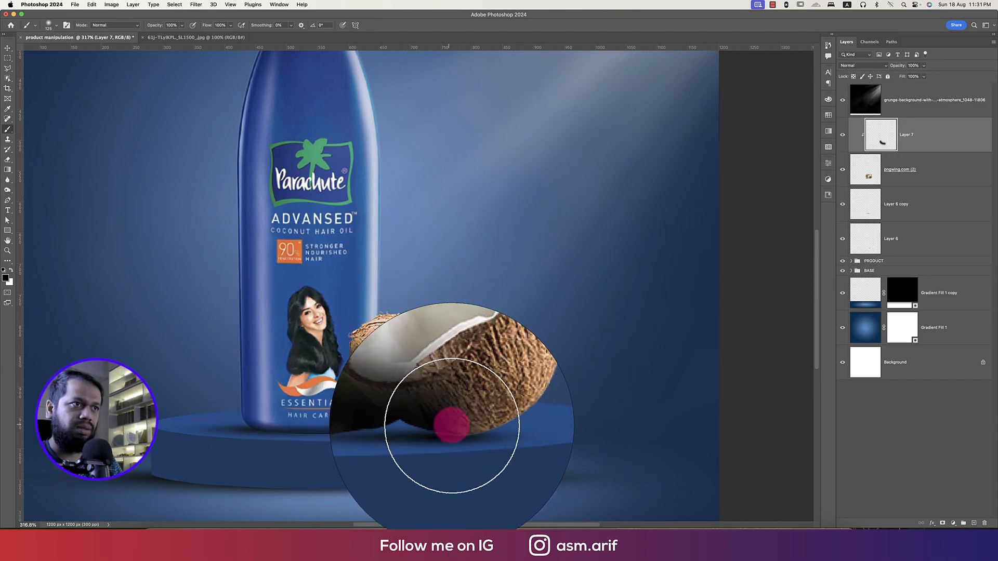
key("super+z")
left_click_drag(361, 365, 382, 397)
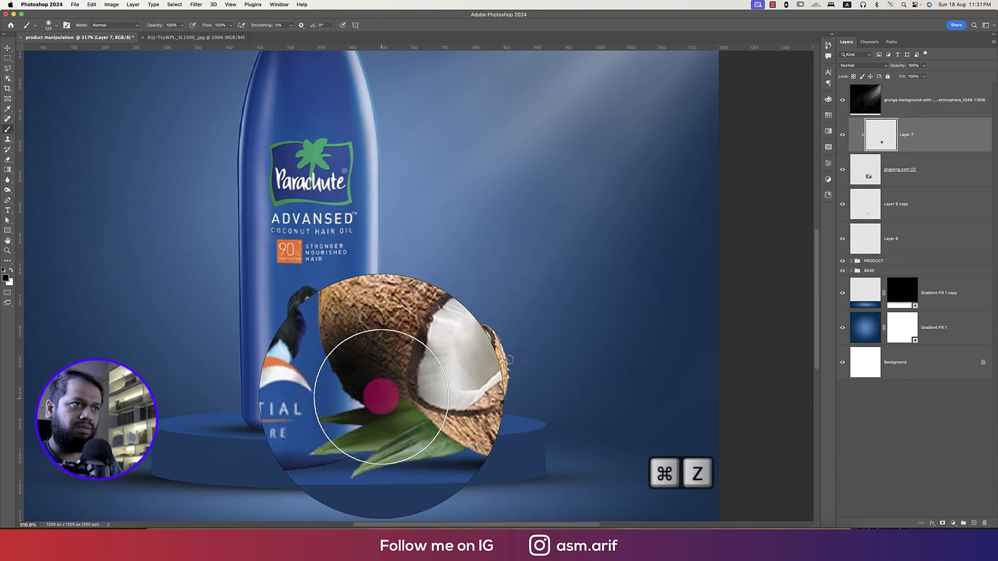
key("super+z")
- Set the brush to 40% flow and 41% opacity, and shade the lower edges of the coconuts and leaves with soft black strokes
left_click(232, 26)
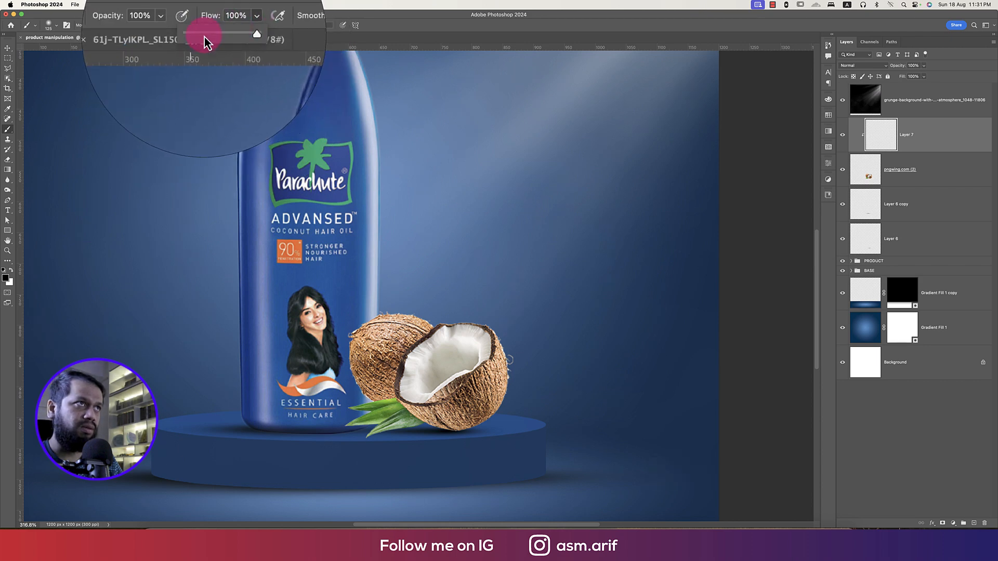
left_click(182, 27)
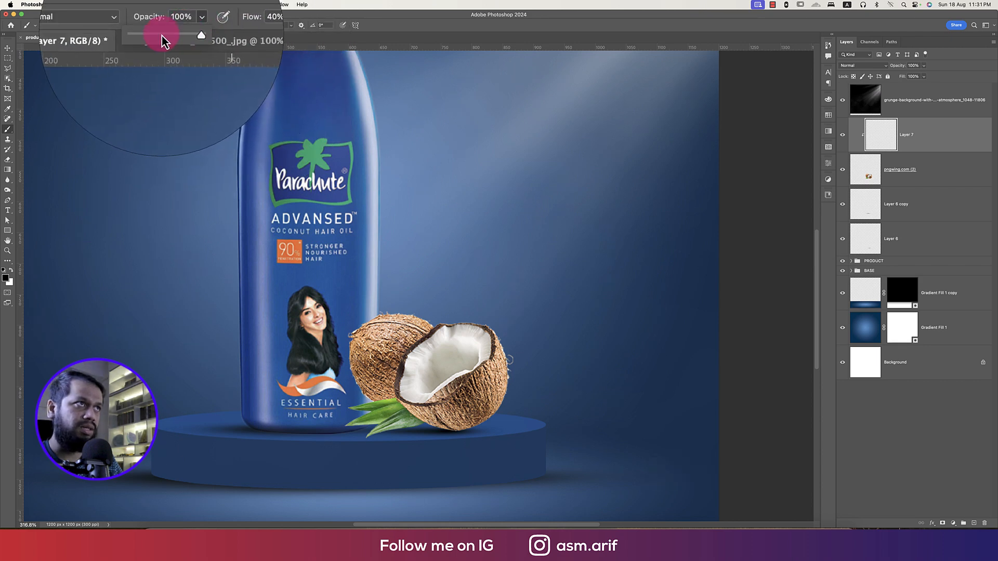
left_click(161, 35)
mouse_move(349, 370)
left_mouse_down()
mouse_move(399, 397)
mouse_move(350, 383)
left_mouse_up()
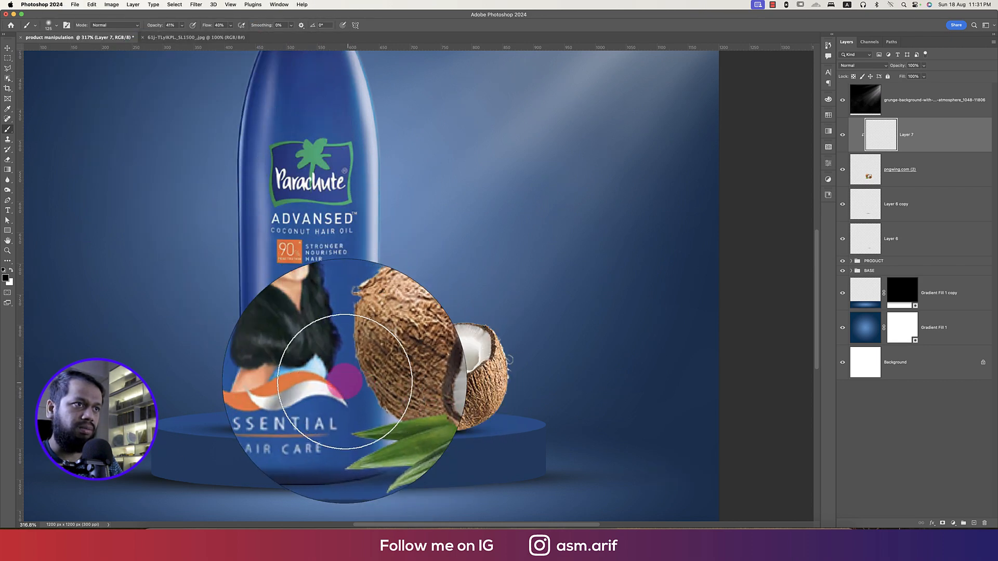
mouse_move(424, 419)
left_mouse_down()
mouse_move(461, 429)
mouse_move(341, 419)
mouse_move(347, 432)
mouse_move(395, 453)
left_mouse_up()
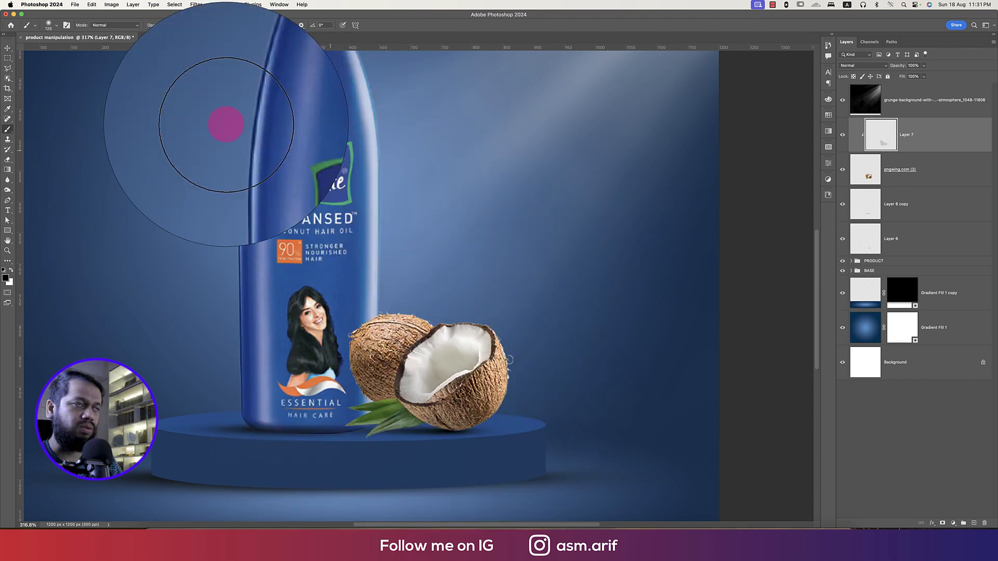
- Group the coconut layer with its shading and shadow layers, and name the group Coconut
left_click(8, 47)
scroll(432, 334, "down", 5)
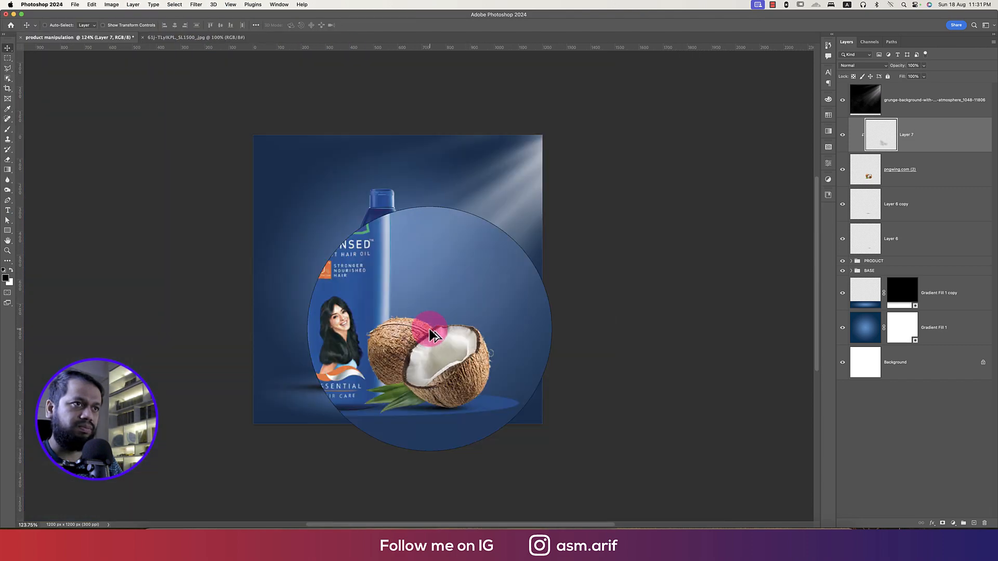
key("super+0")
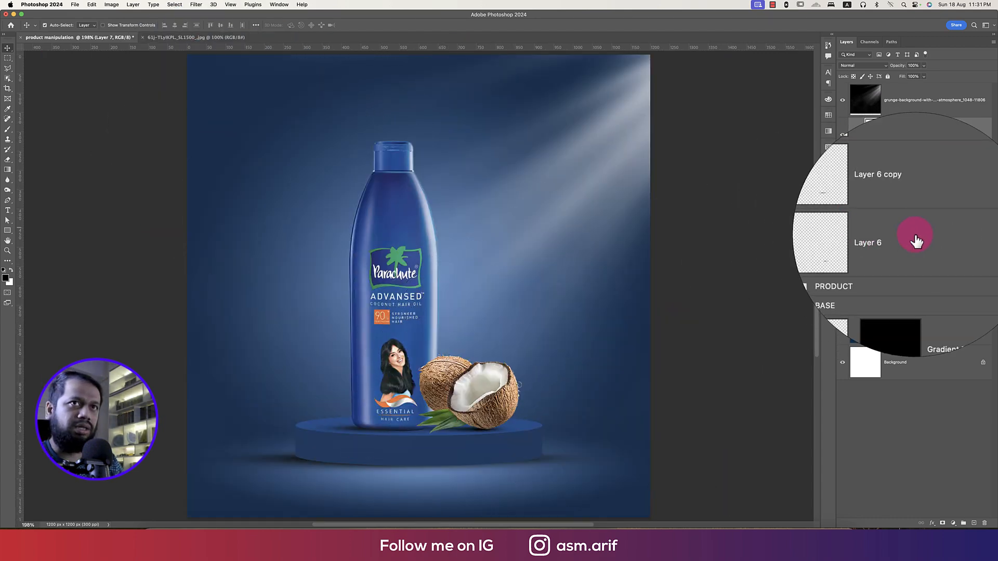
left_click(917, 240, "shift")
key("super+g")
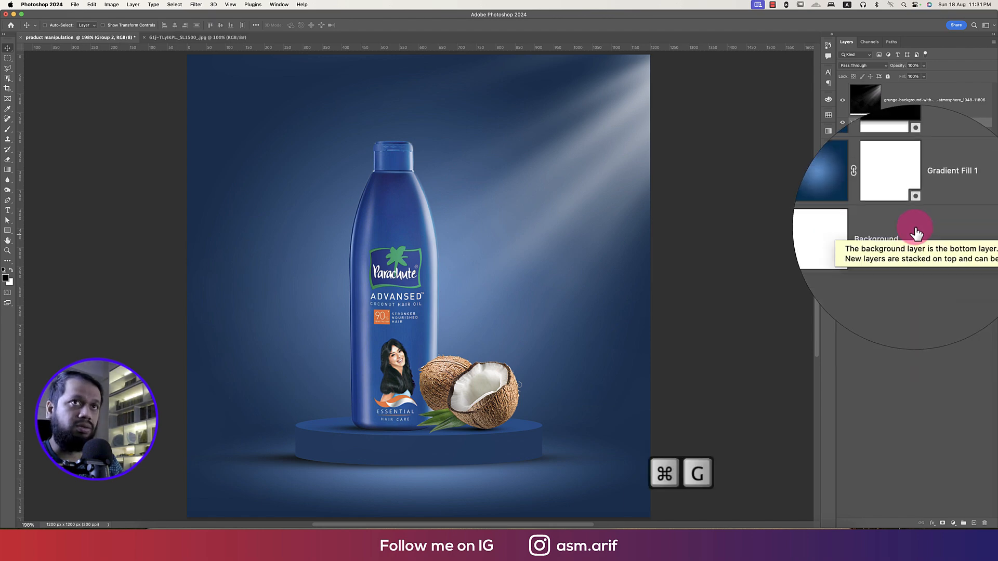
double_click(878, 122)
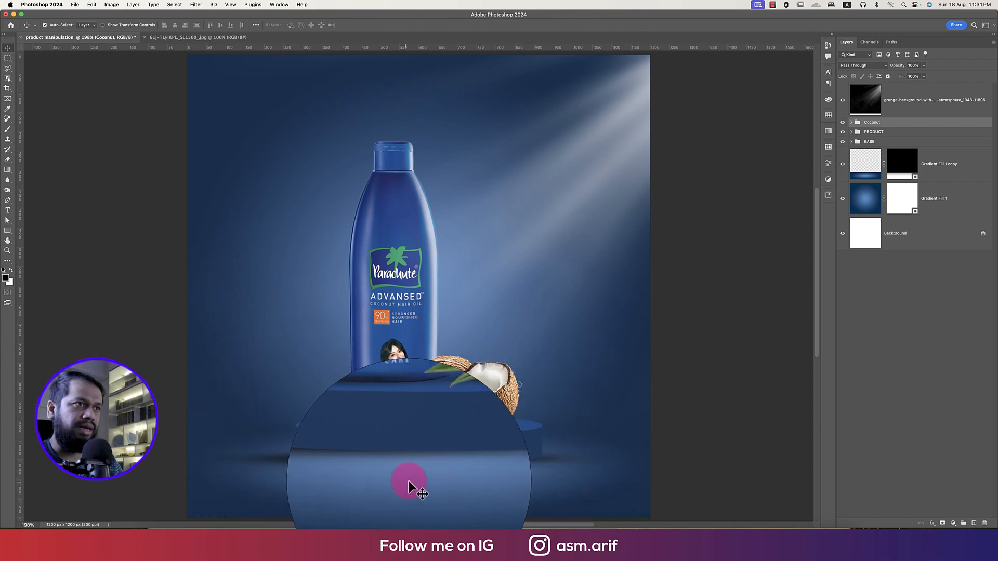
- Duplicate the coconut layer inside the Coconut group and select the lower, unclipped original
left_click(489, 387)
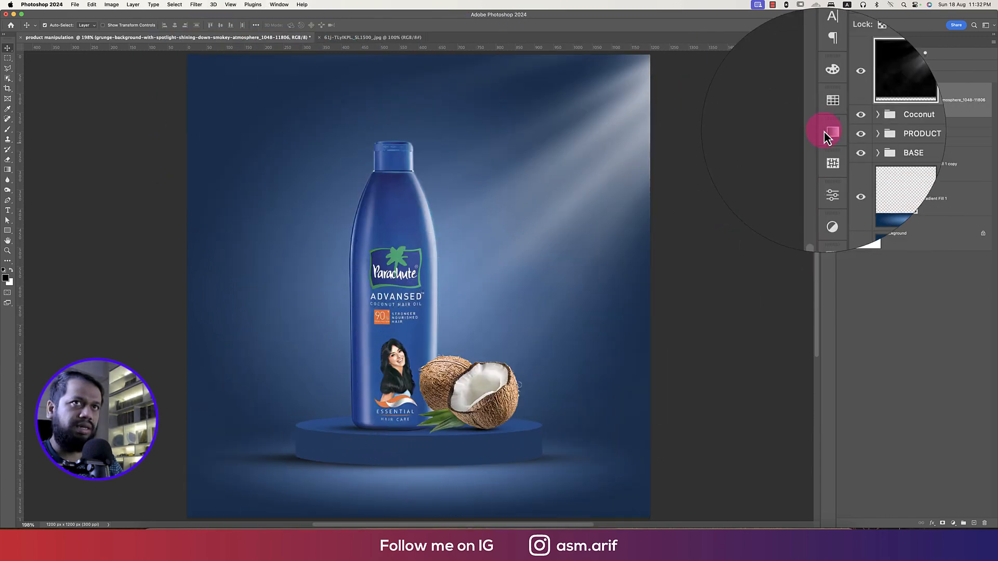
left_click(851, 123)
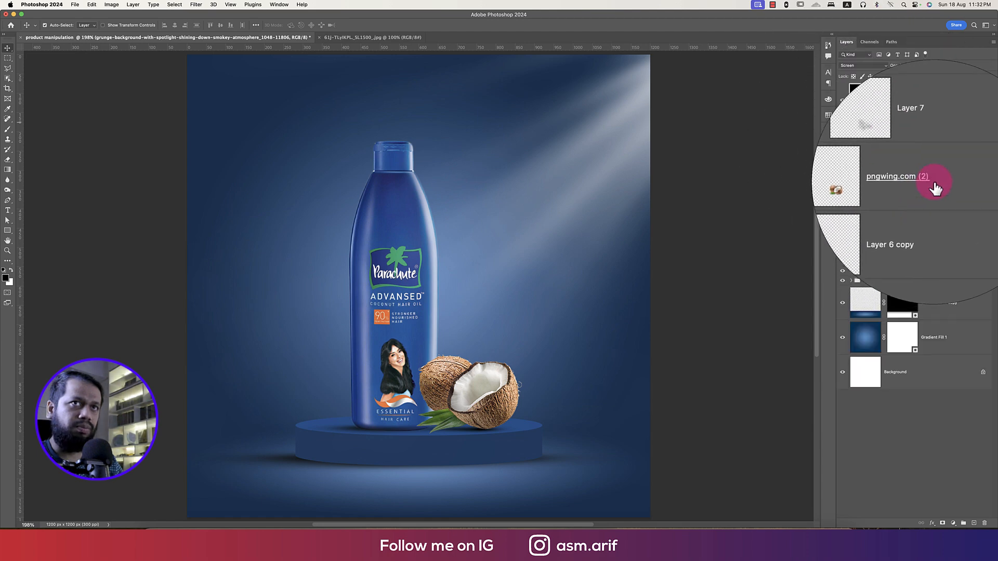
key("super+j")
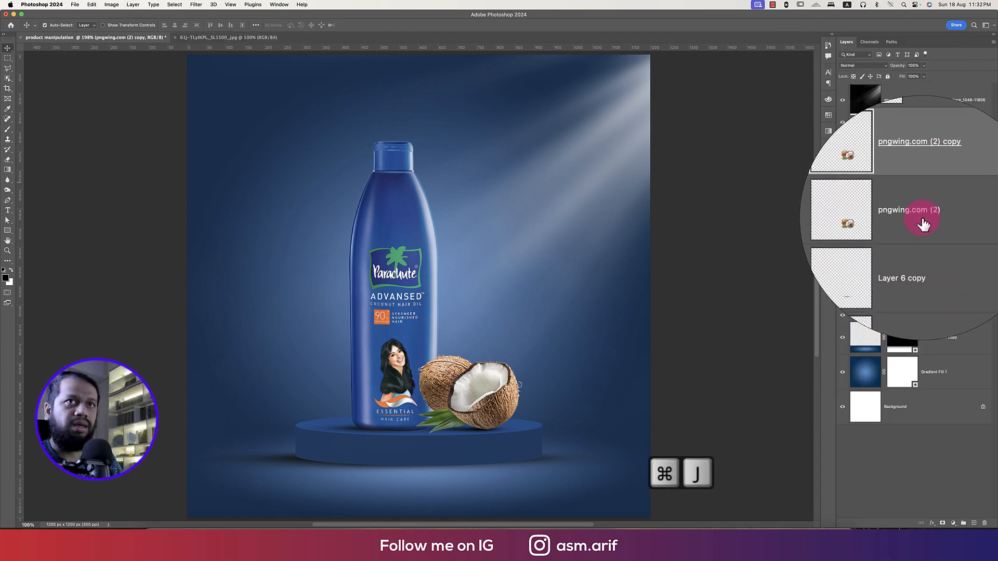
double_click(923, 223)
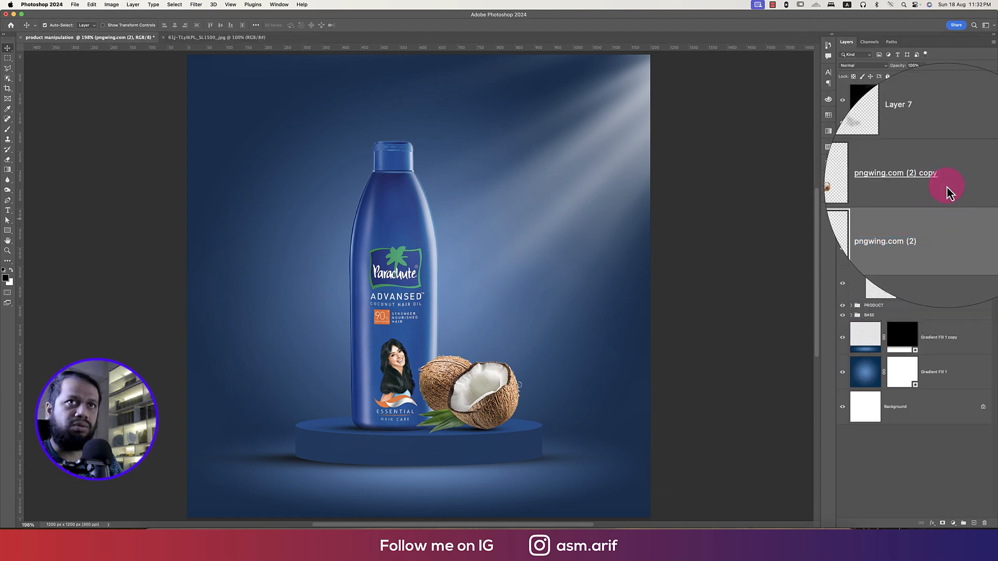
left_click_drag(922, 210, 899, 92)
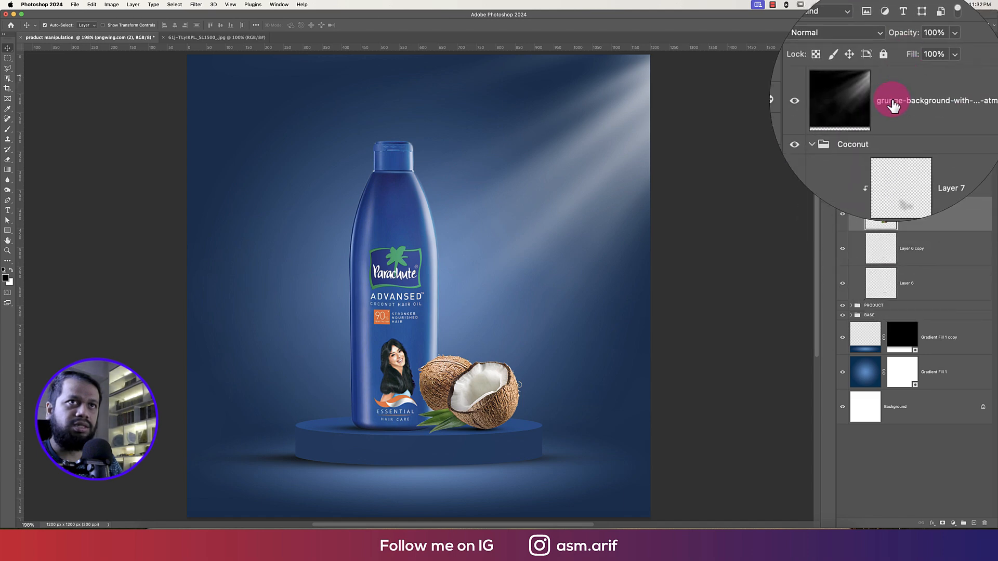
- Enlarge the original coconuts, place them in the picture's upper right area and bring their layer above the light rays layer
key("super+t")
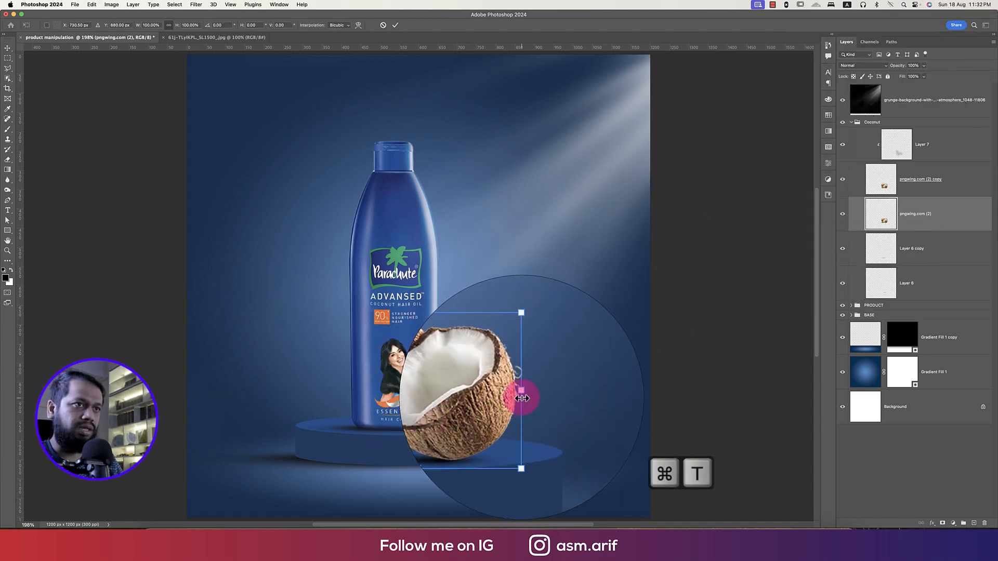
key("Return")
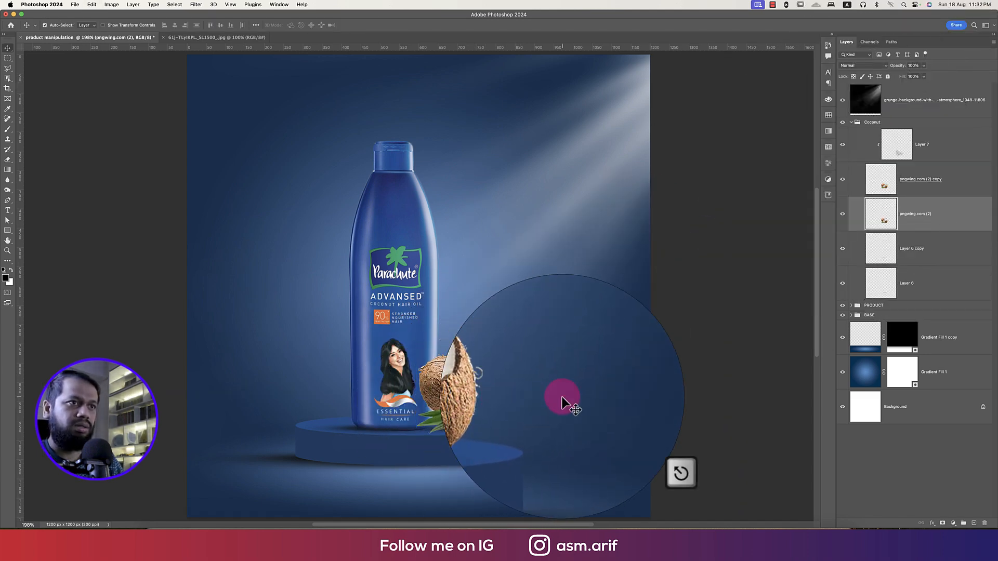
key("super+t")
left_click_drag(492, 409, 621, 219)
key("Return")
left_click_drag(887, 218, 905, 100)
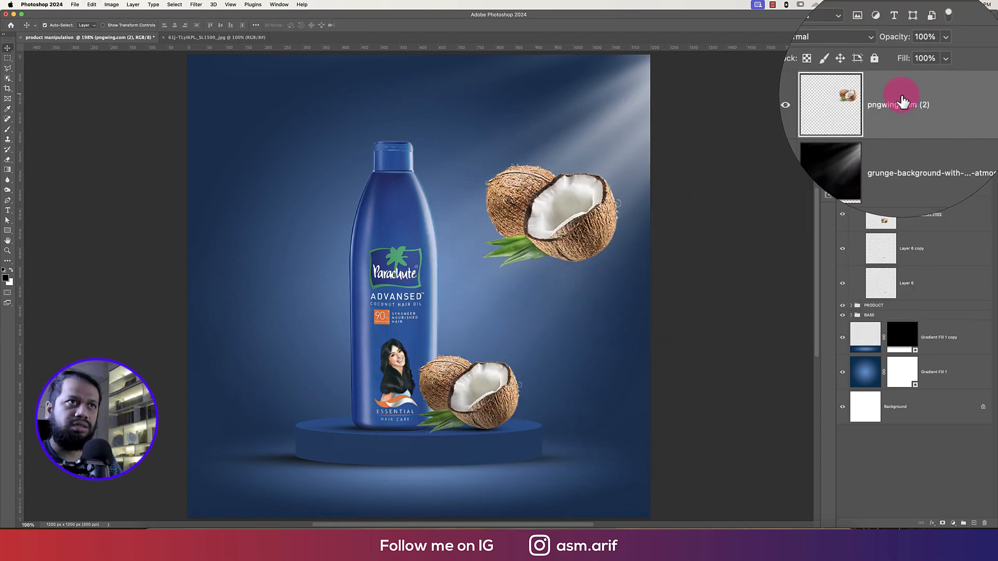
- Copy the upper-right coconuts to the canvas's lower left corner, flip the copy horizontally and enlarge it to about 621 x 470 px
left_click_drag(575, 239, 274, 404)
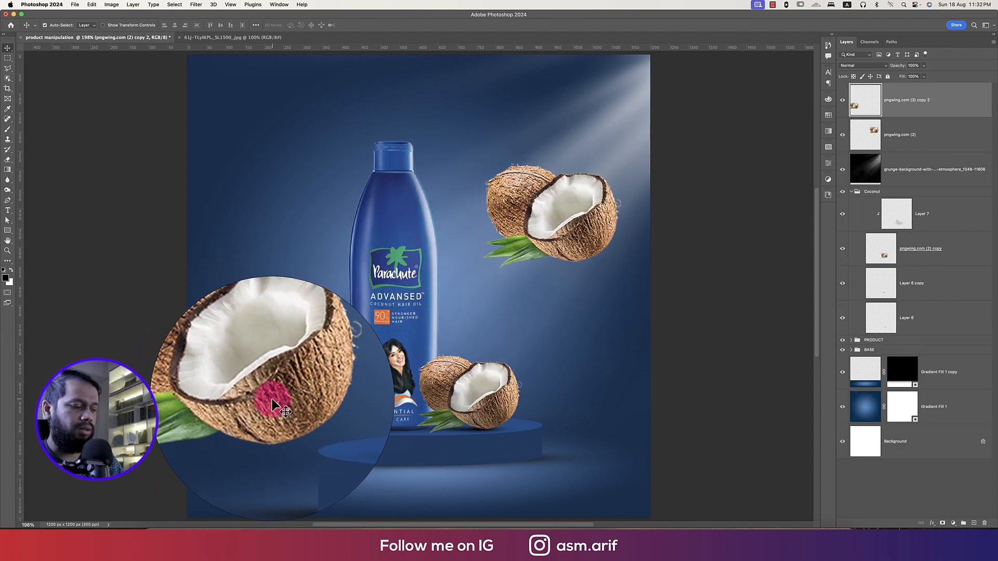
key("super+t")
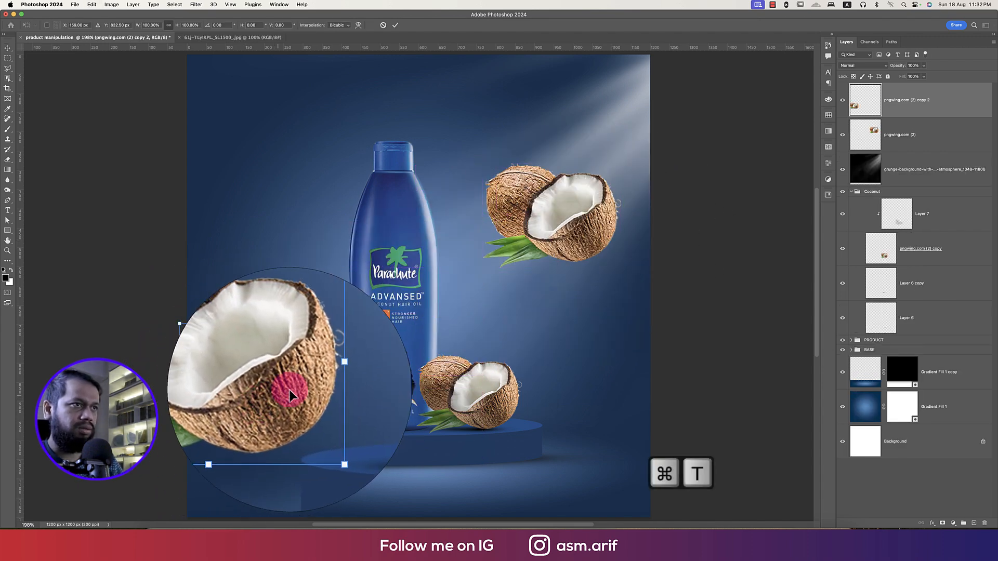
right_click(296, 331)
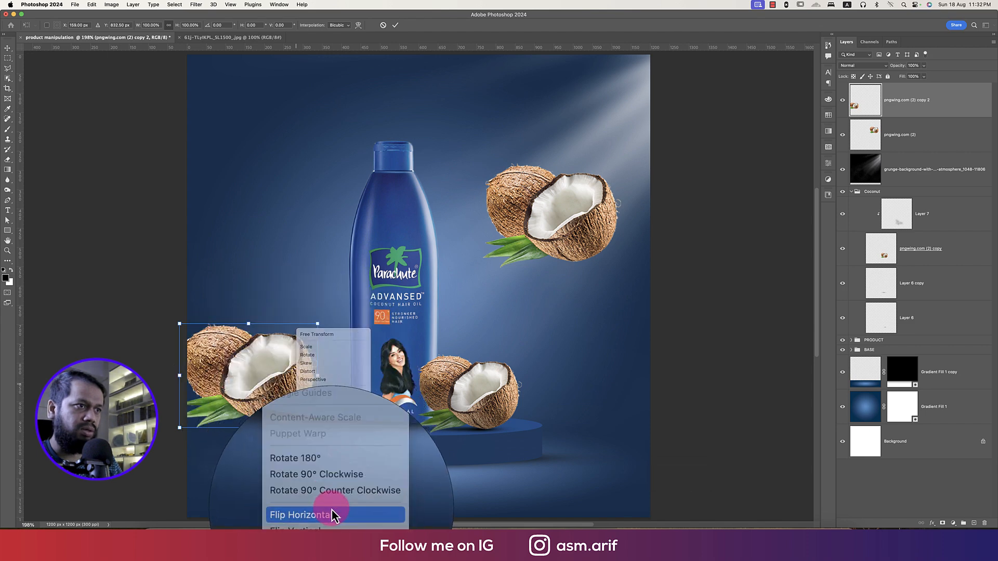
left_click(332, 515)
left_click_drag(249, 426, 251, 506)
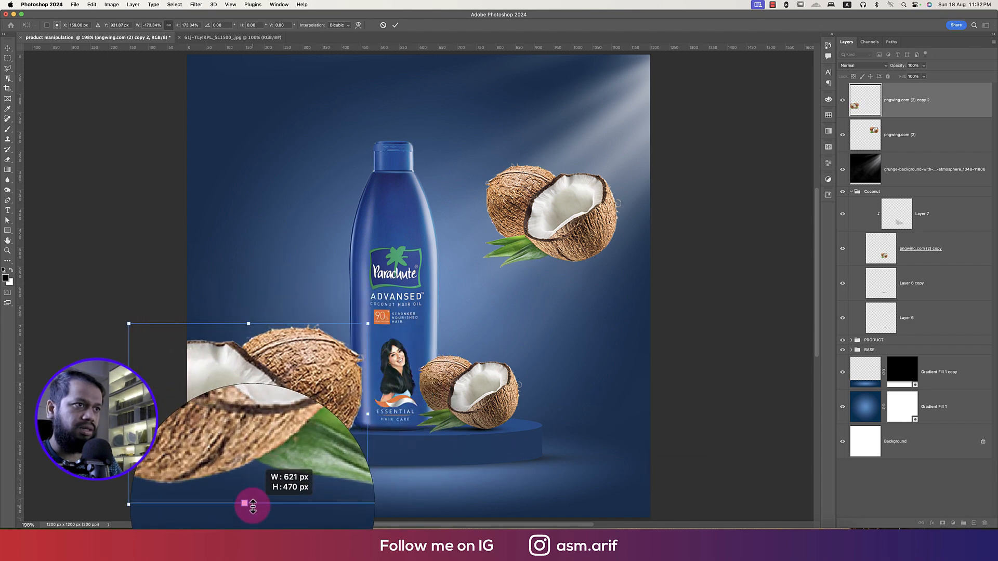
scroll(320, 410, "down", 4)
left_click_drag(292, 416, 279, 435)
key("Return")
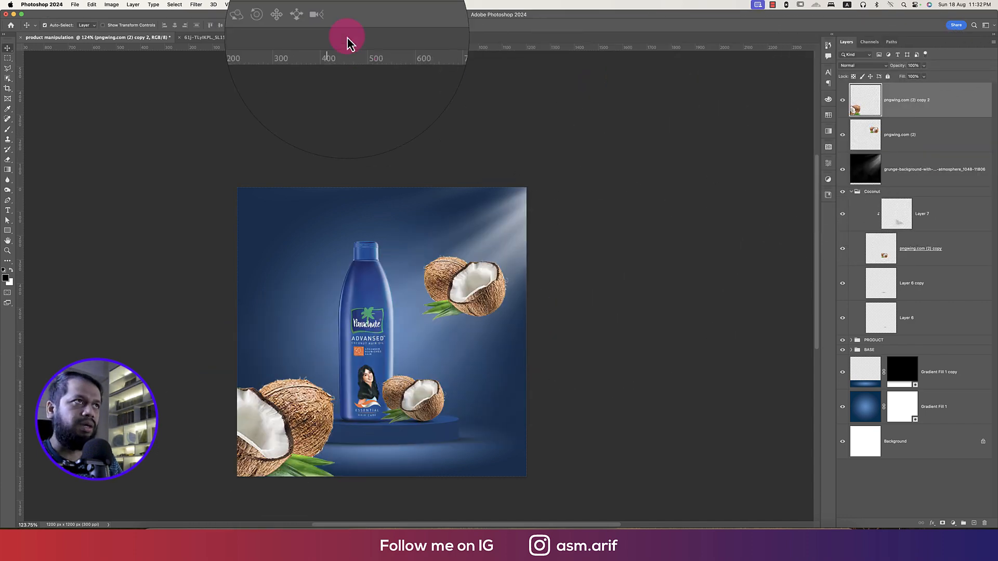
- Merge the two foreground coconut layers and apply a Motion Blur with a 30° angle and a distance of 48 pixels
left_click(903, 133, "shift")
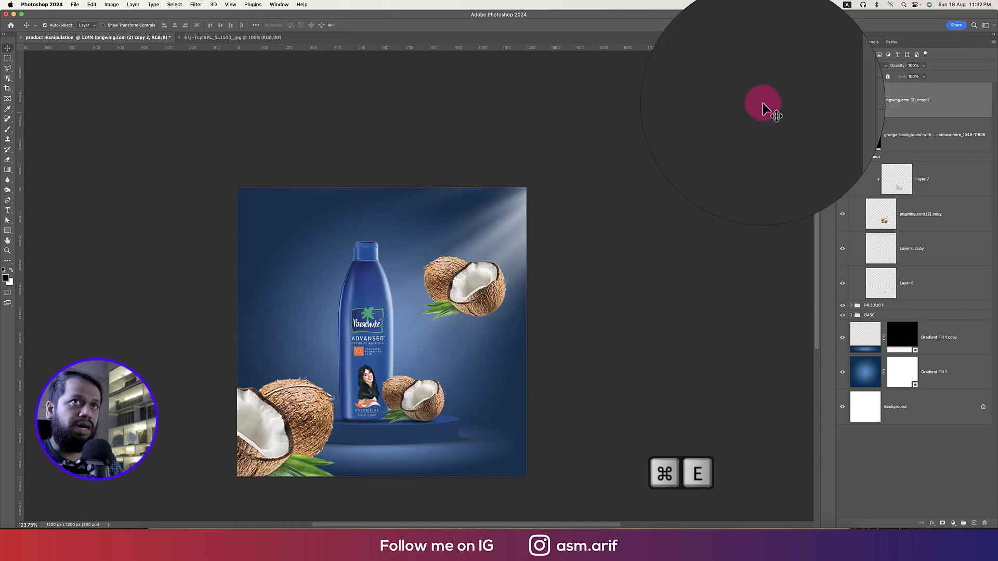
left_click(196, 4)
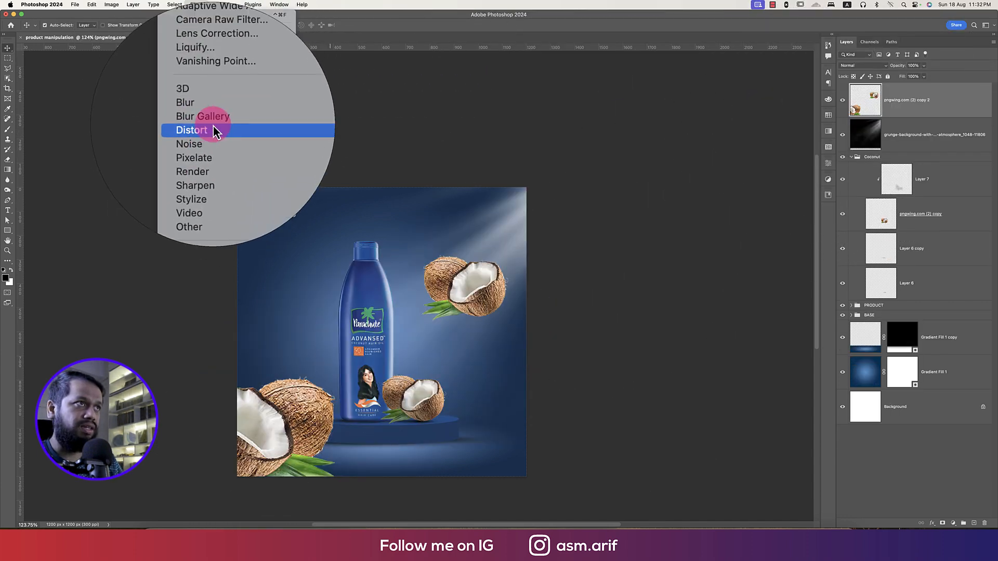
mouse_move(215, 116)
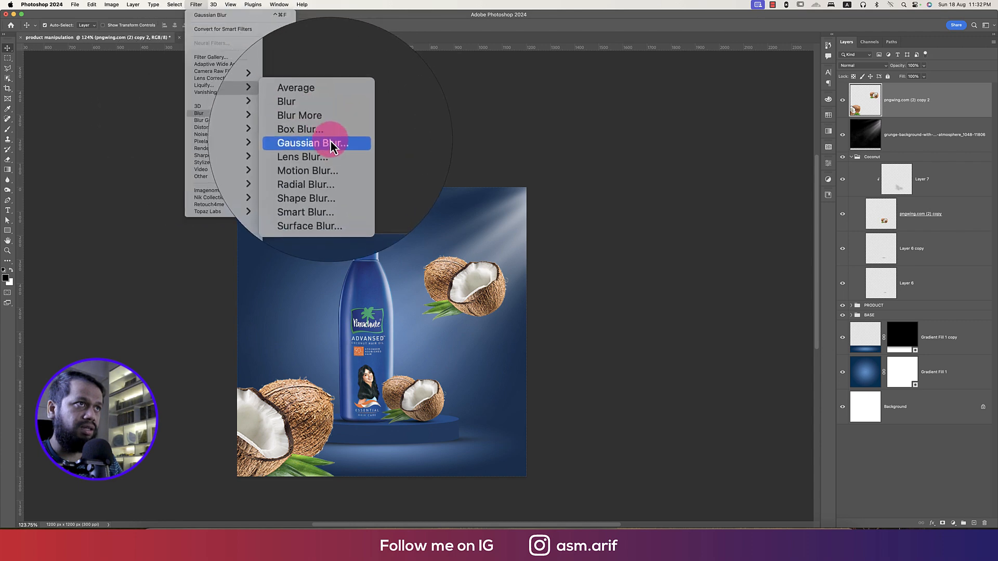
left_click(328, 159)
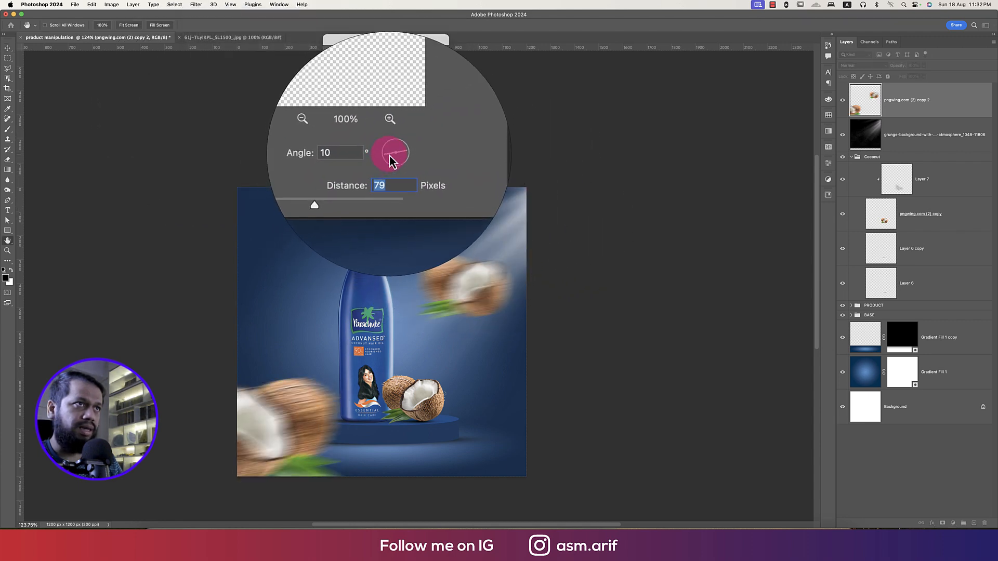
left_click(397, 154)
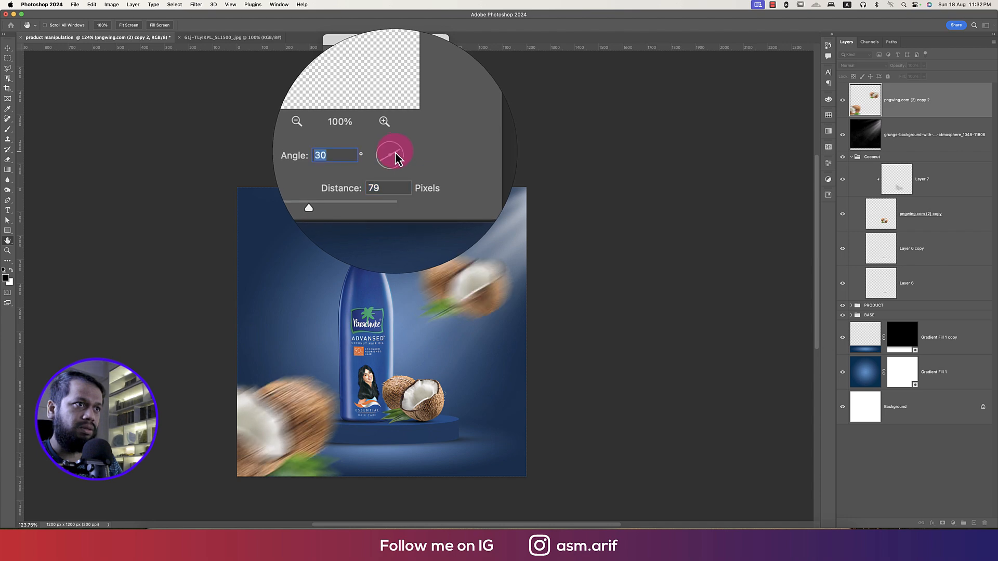
left_click_drag(359, 179, 347, 178)
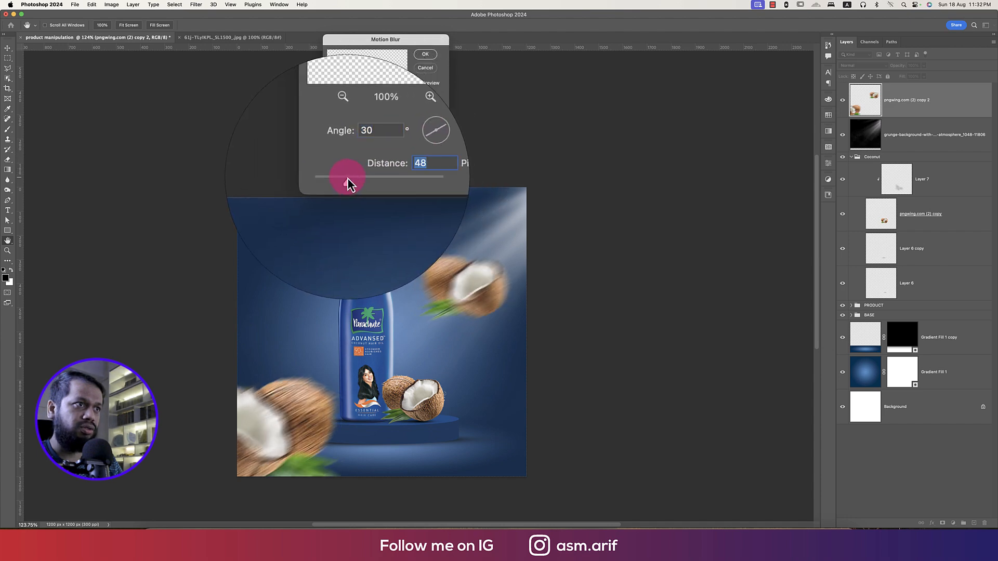
left_click(426, 54)
key("super+0")
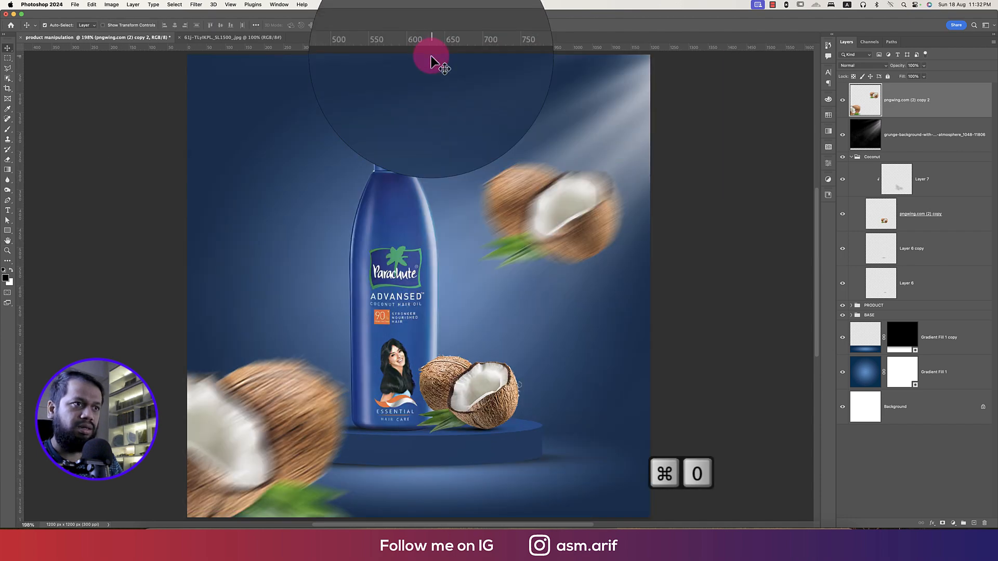
- Scale the blurred coconut layer down proportionally, bringing the upper coconuts closer to the bottle and keeping the other pair in the lower left corner
scroll(439, 184, "down", 3)
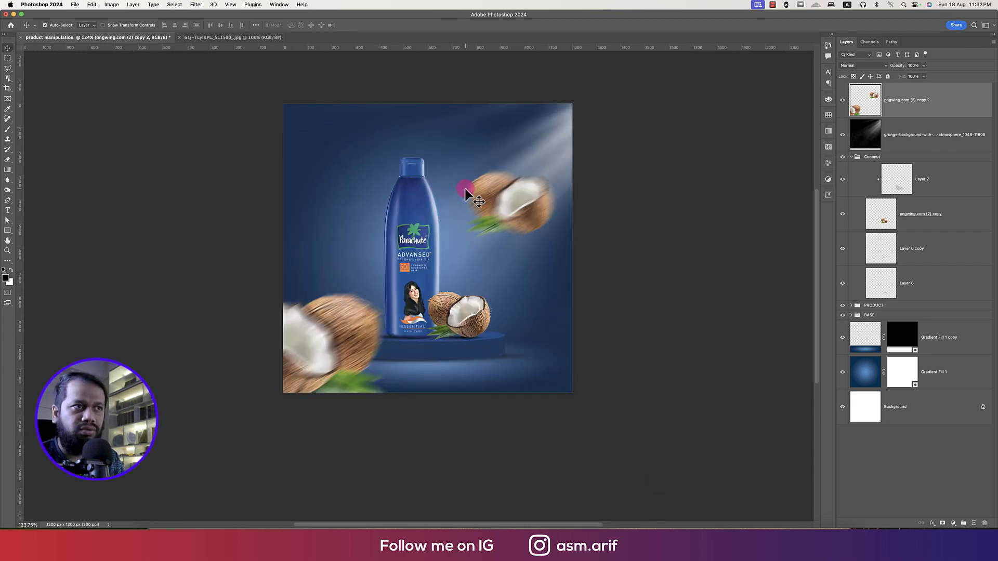
key("super+t")
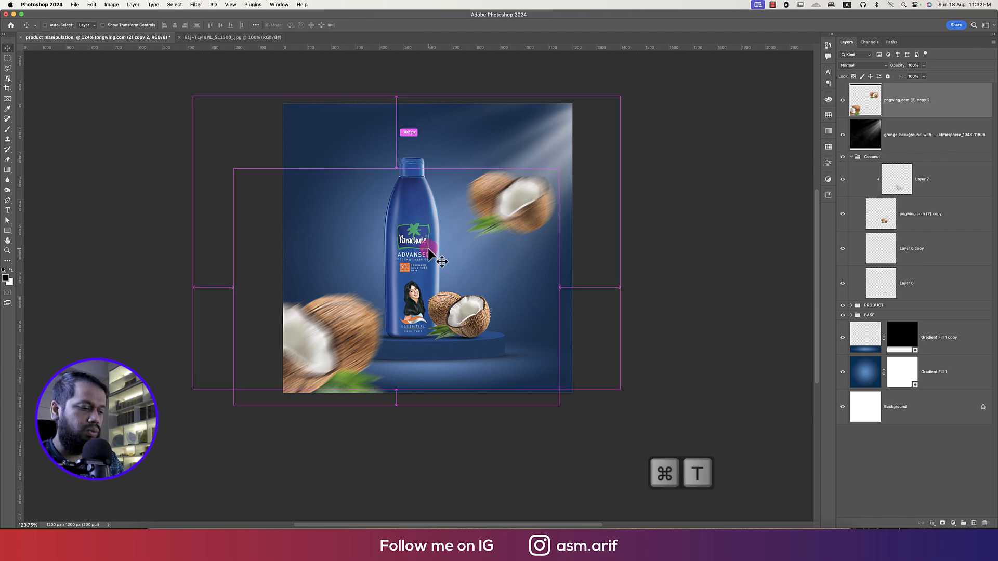
left_click_drag(393, 407, 396, 393)
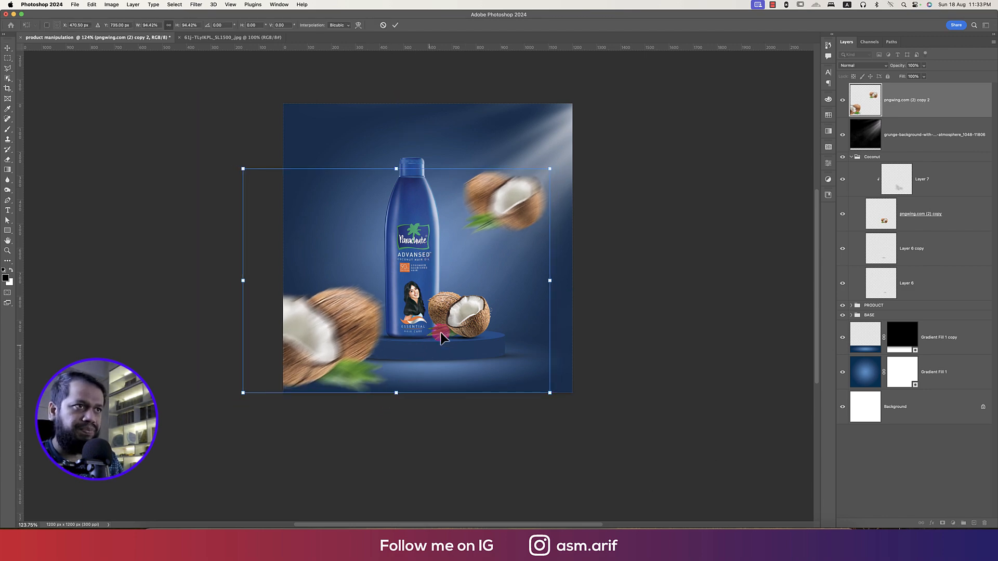
left_click_drag(435, 344, 422, 345)
left_click_drag(385, 169, 385, 178)
key("Return")
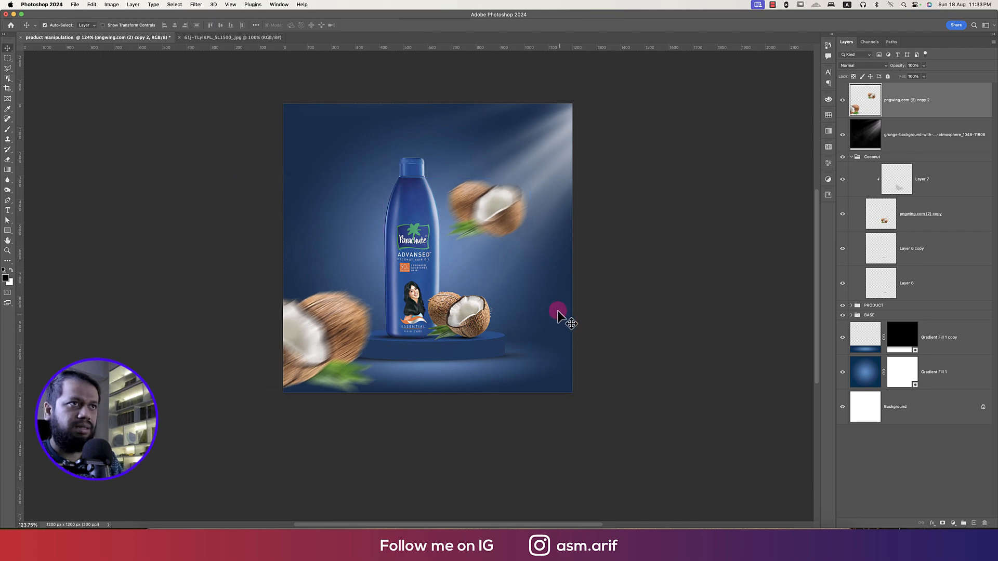
- Save the document as product manipulation.psd in Photoshop format in the product photo manipulation folder
key("super+0")
key("super+s")
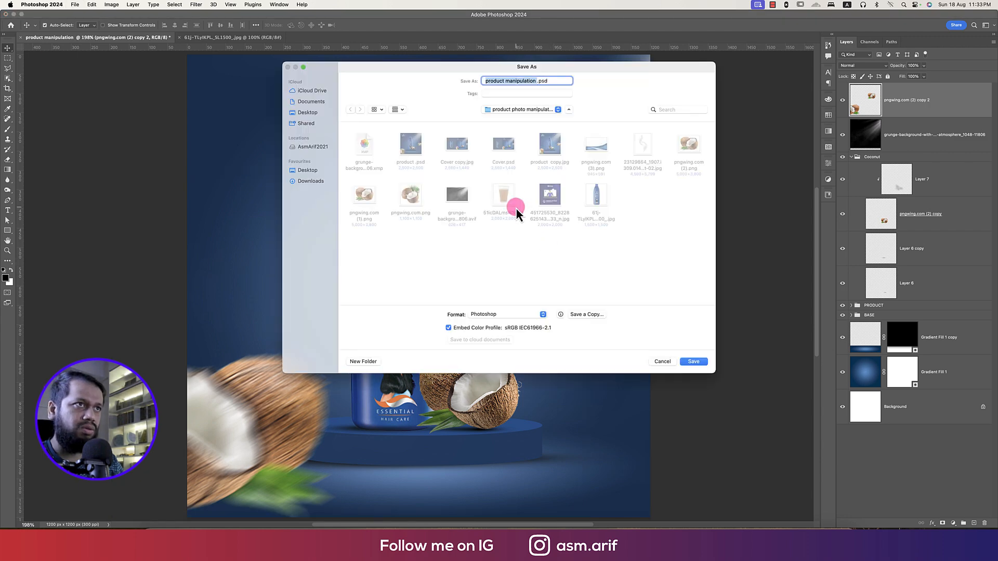
key("Return")
- Save a JPEG copy of the design named product manipulation copy at Maximum quality with the Baseline ("Standard") format option
key("shift+super+s")
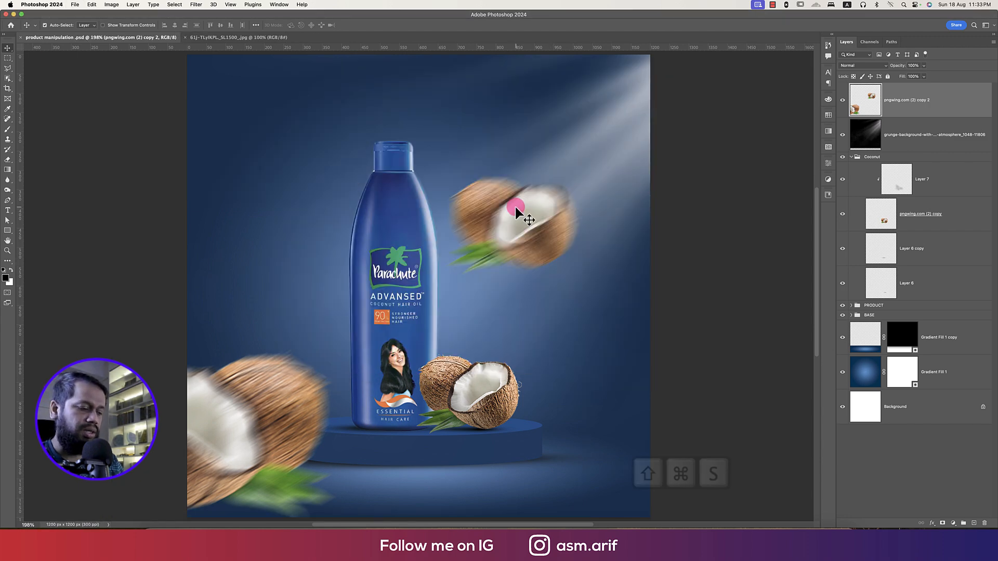
left_click(580, 315)
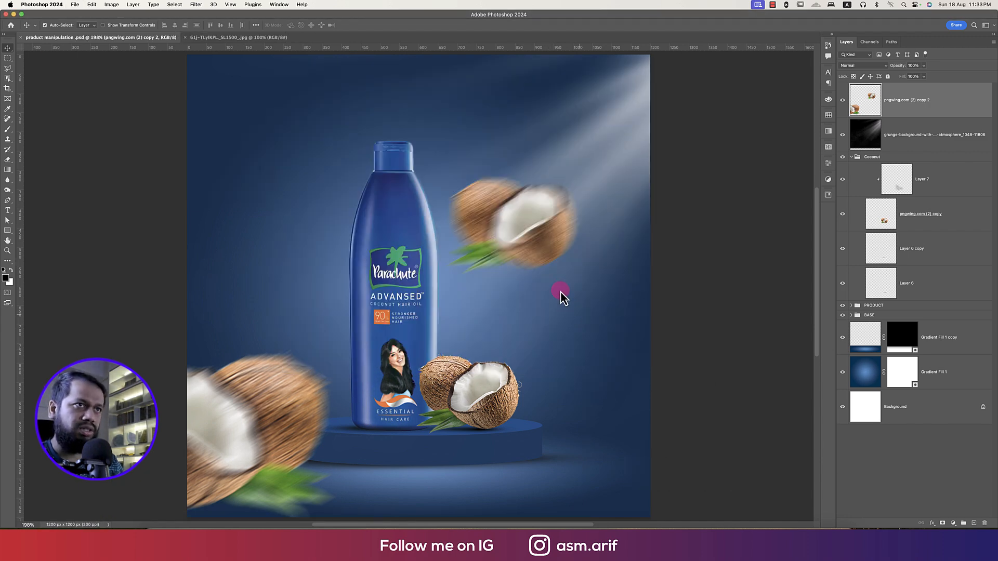
left_click(537, 283)
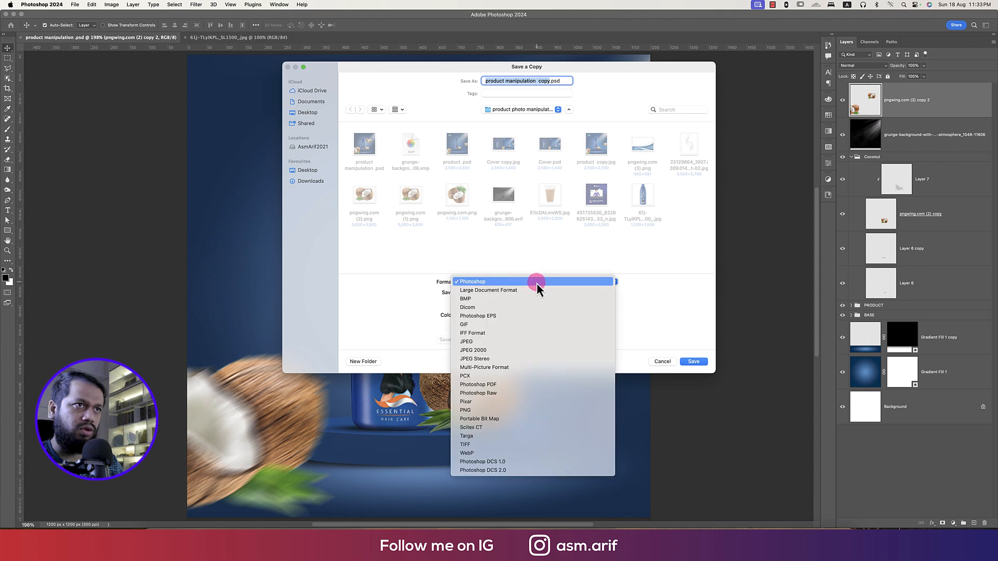
left_click(528, 342)
left_click(695, 362)
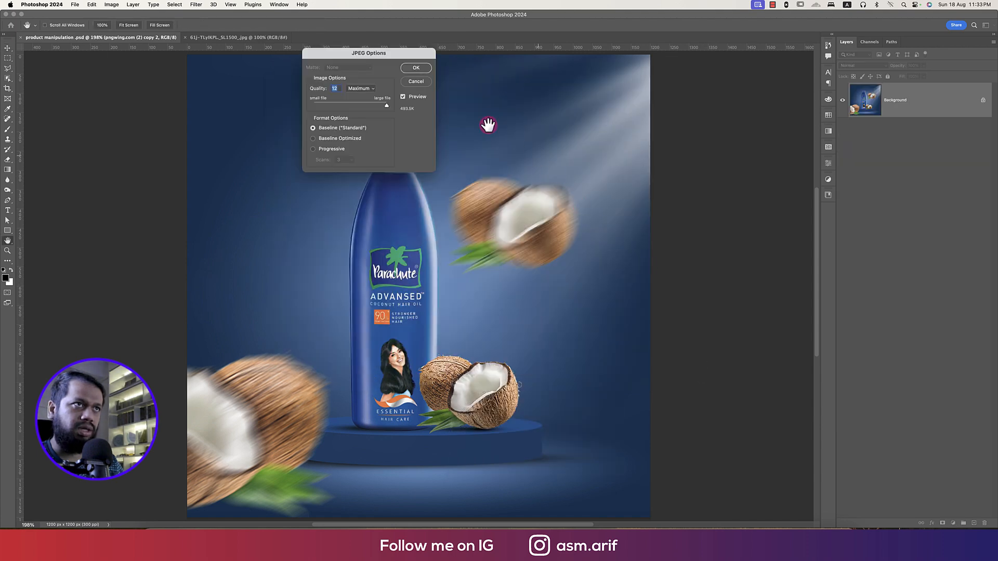
left_click(417, 68)
key("super+0")
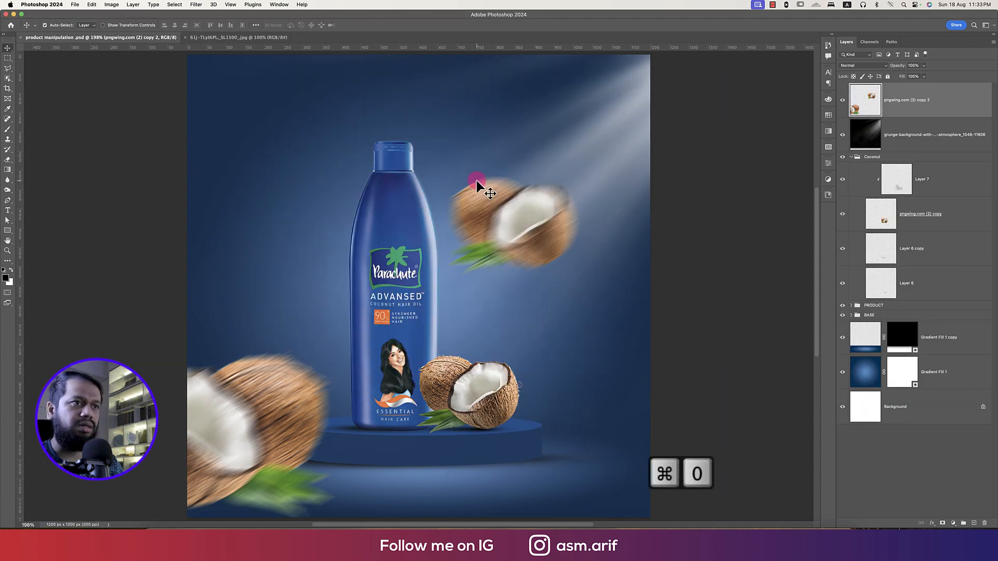